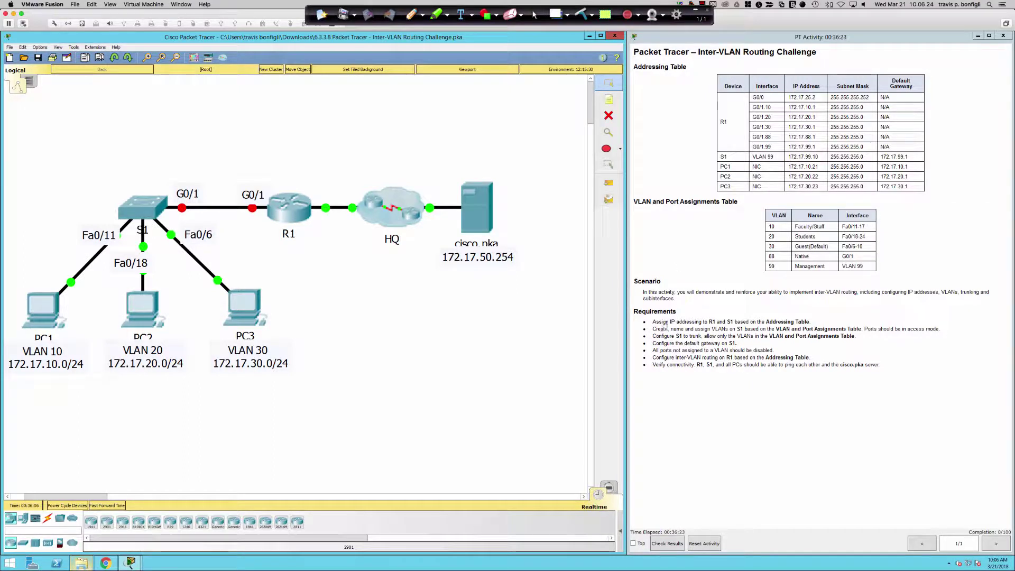
Step: Highlight the R1/S1 addressing requirement and the VLAN 99 management rows in the activity tables
{"action": "left_click_drag", "start_coordinate": [708, 322], "coordinate": [817, 323]}
{"action": "left_click", "coordinate": [722, 260]}
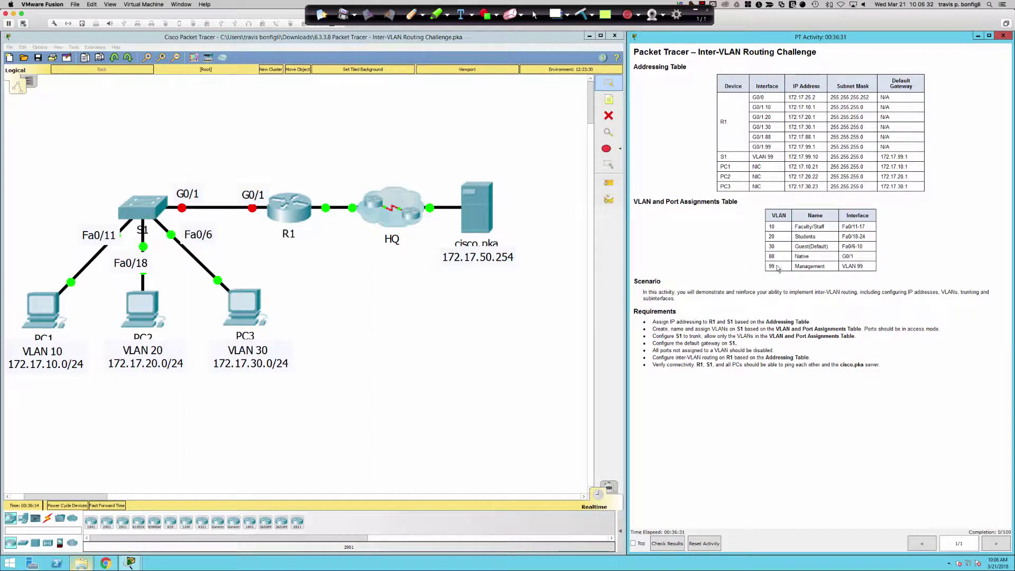
{"action": "left_click", "coordinate": [864, 266]}
{"action": "left_click_drag", "start_coordinate": [864, 266], "coordinate": [770, 266]}
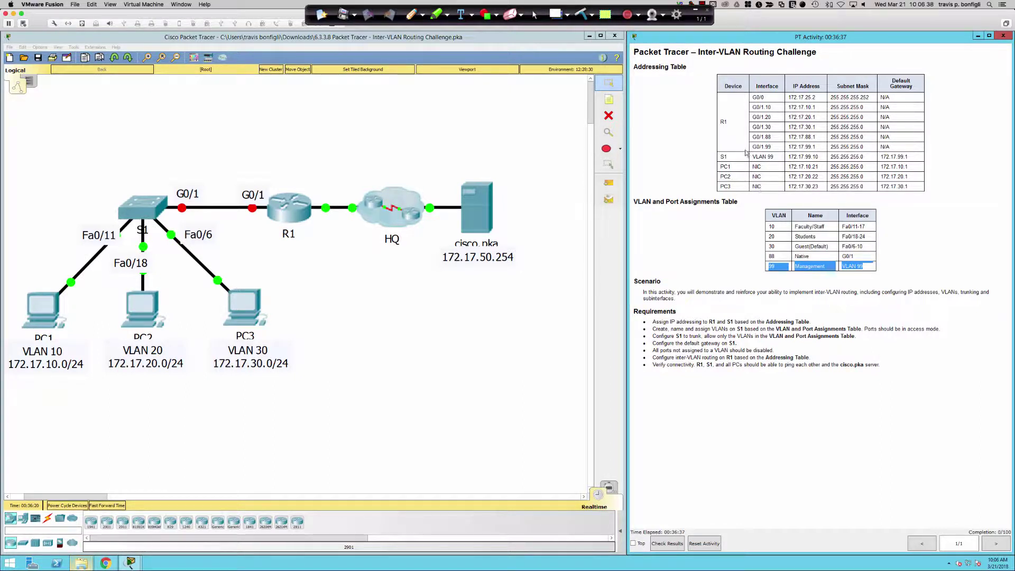
{"action": "left_click_drag", "start_coordinate": [752, 156], "coordinate": [867, 157]}
{"action": "left_click", "coordinate": [459, 281]}
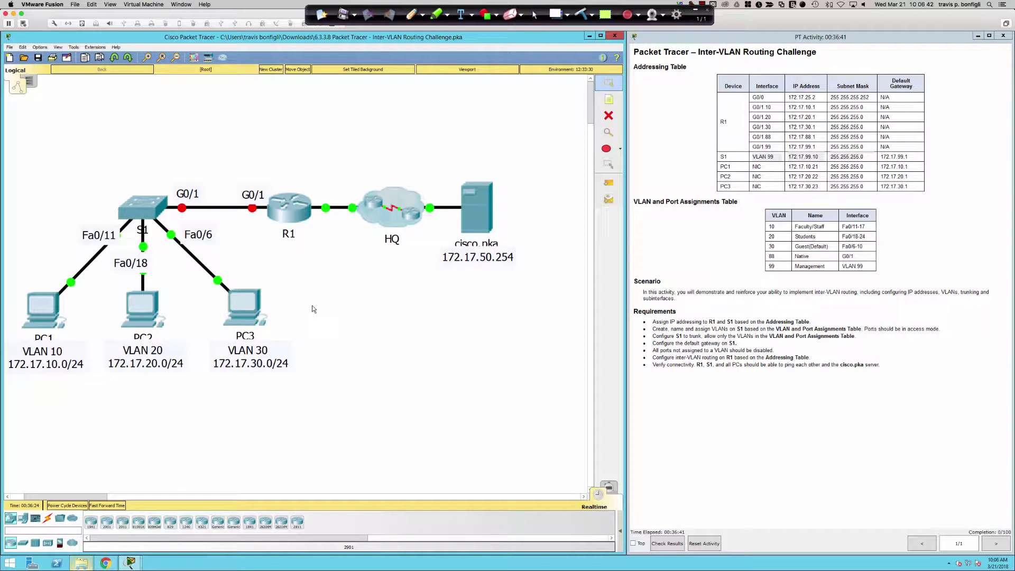
Step: Open router R1's window enlarged and start a console session in its CLI
{"action": "left_click", "coordinate": [280, 210]}
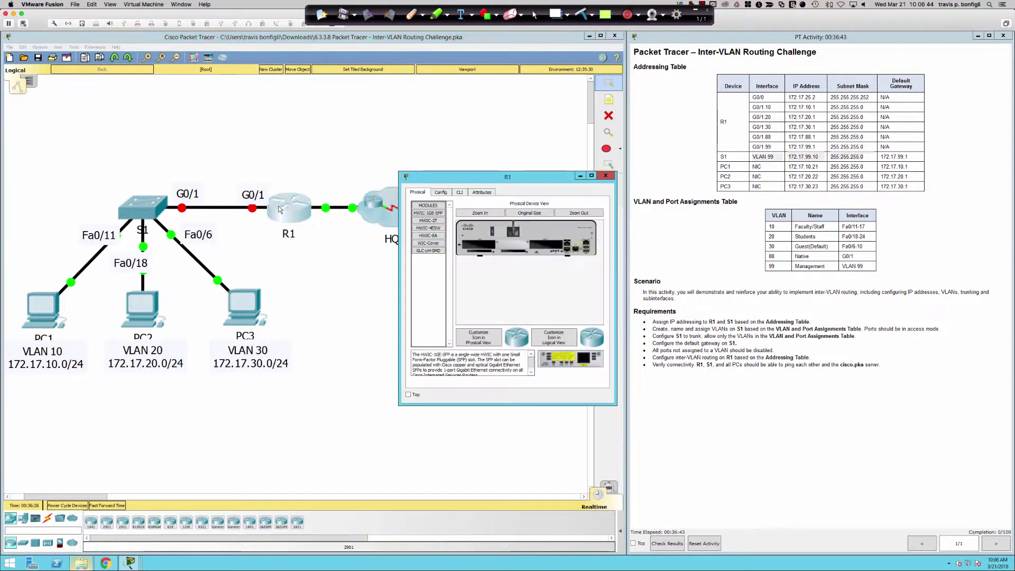
{"action": "left_click_drag", "start_coordinate": [400, 408], "coordinate": [68, 545]}
{"action": "left_click", "coordinate": [130, 192]}
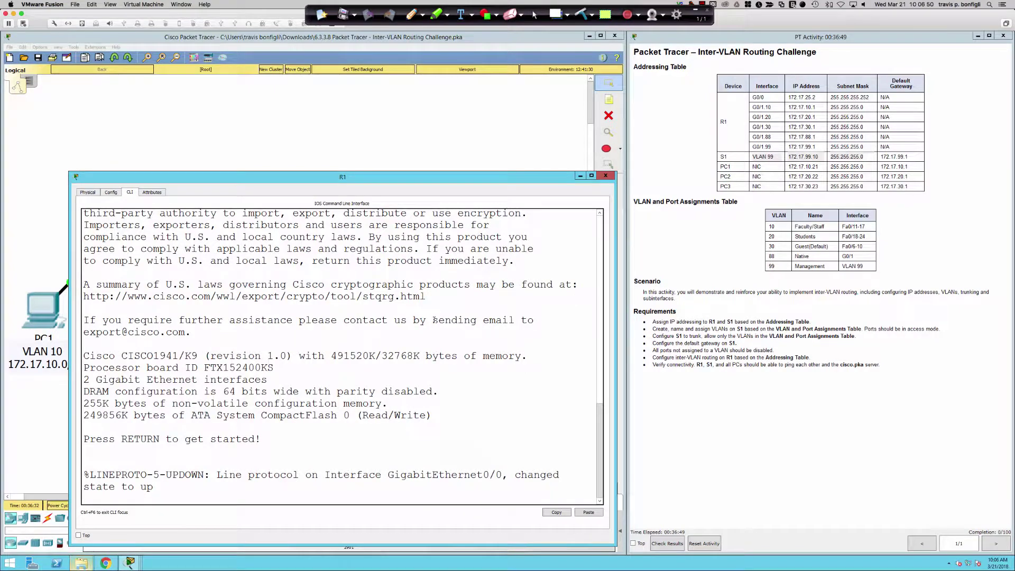
{"action": "key", "text": "Return"}
{"action": "key", "text": "Return"}
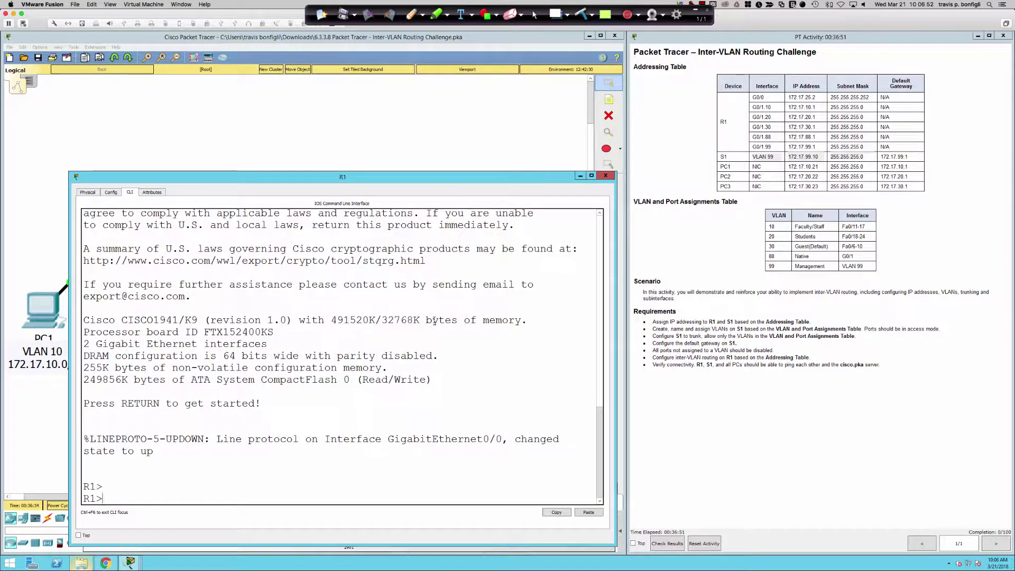
Step: Enter global configuration, create subinterface Gi0/0.10, and type address 172.17.10.1 255.255.255.0
{"action": "type", "text": "en"}
{"action": "key", "text": "Tab"}
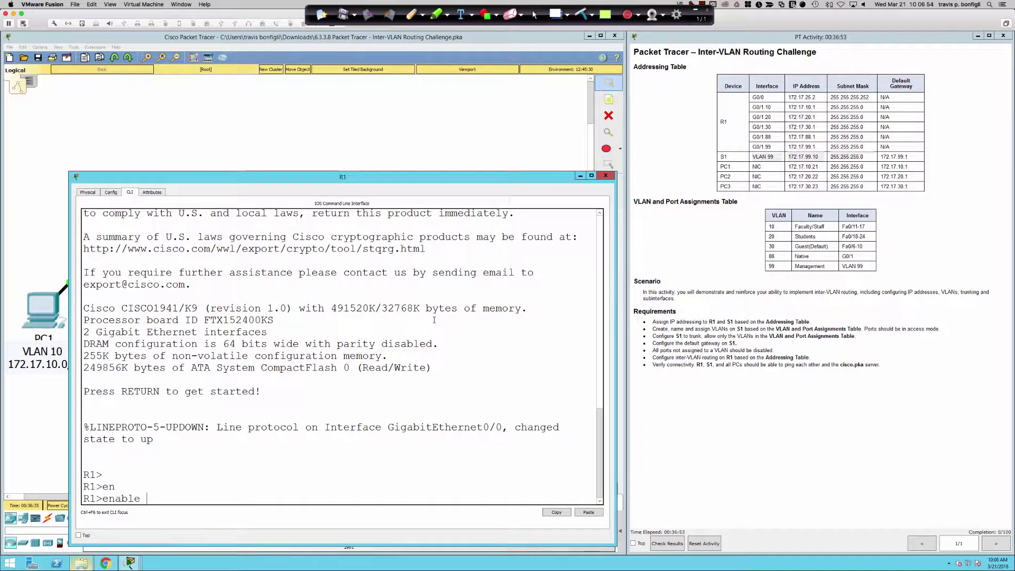
{"action": "key", "text": "Return"}
{"action": "key", "text": "Return"}
{"action": "key", "text": "Return"}
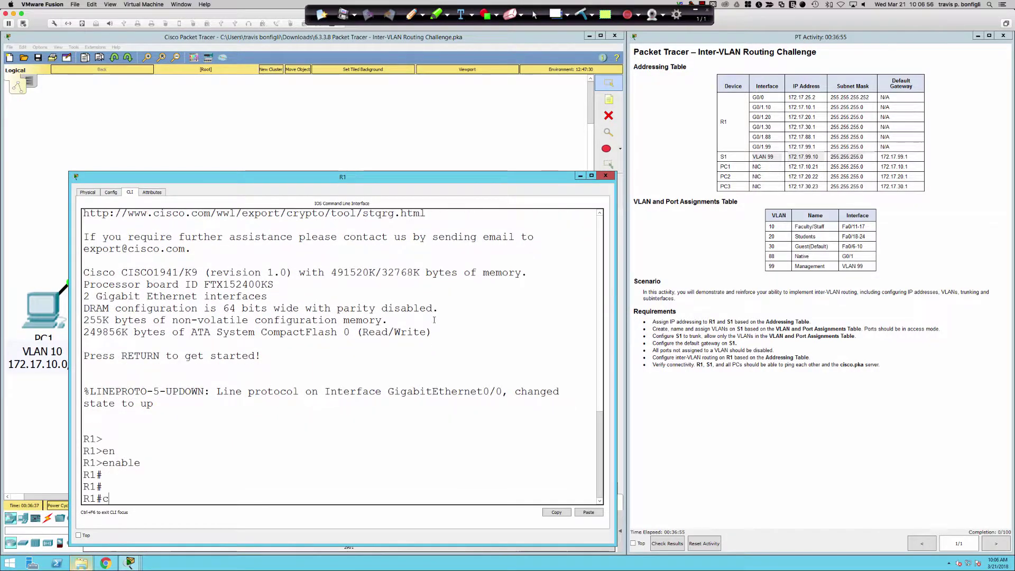
{"action": "type", "text": "conf t"}
{"action": "key", "text": "Return"}
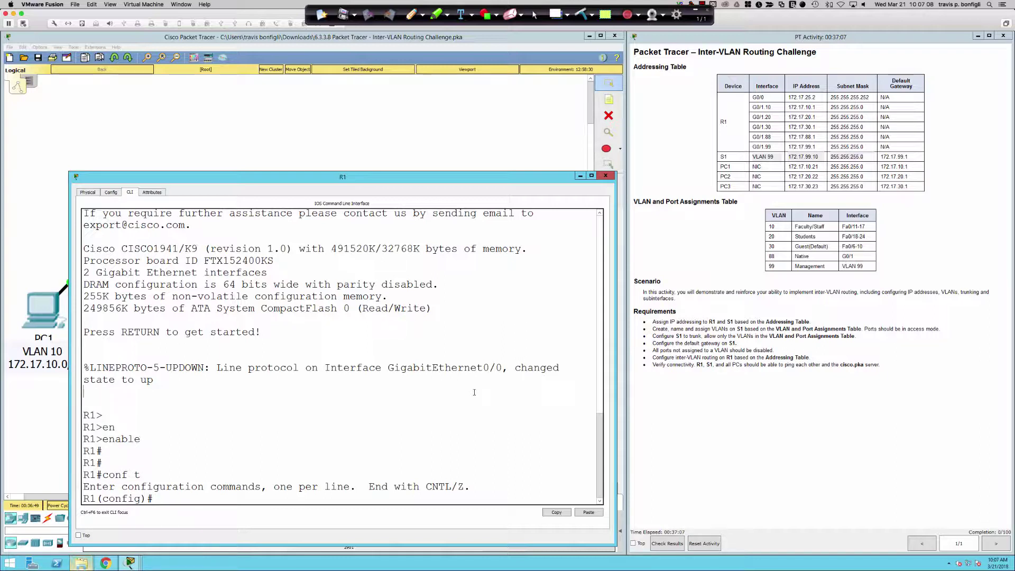
{"action": "type", "text": "int gi0/0.10"}
{"action": "key", "text": "Return"}
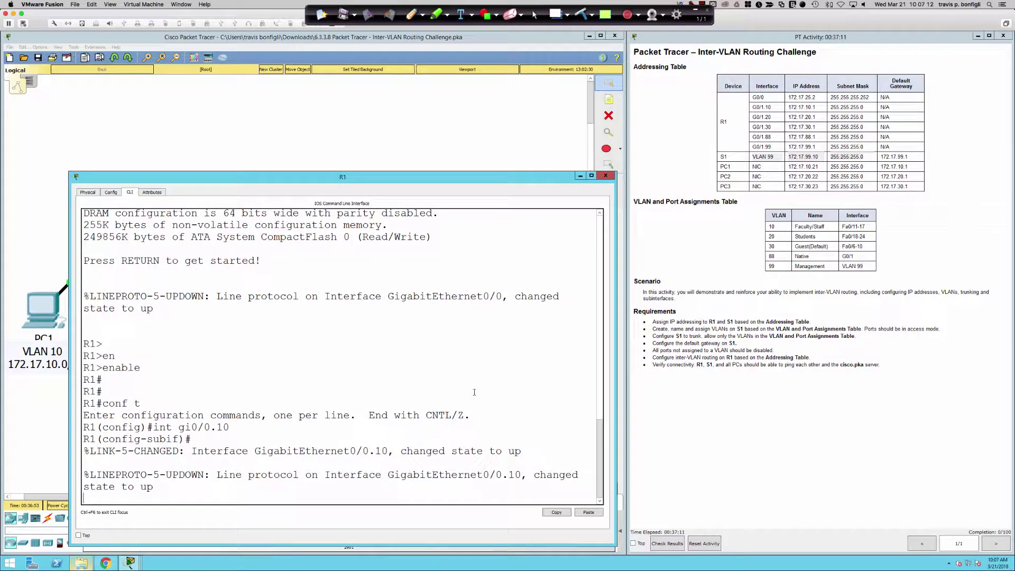
{"action": "key", "text": "Return"}
{"action": "key", "text": "Return"}
{"action": "key", "text": "Return"}
{"action": "type", "text": "ip add 17"}
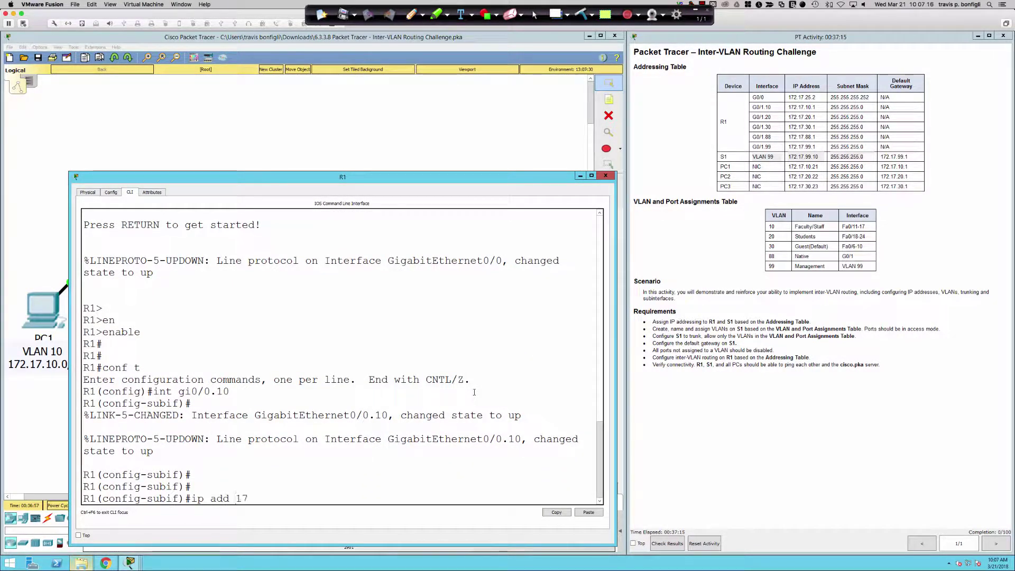
{"action": "type", "text": "2.17.10.1 255.255.255.0"}
Step: After the IEEE 802.1Q error, set encapsulation dot1Q 10 on subinterface Gi0/0.10
{"action": "key", "text": "Return"}
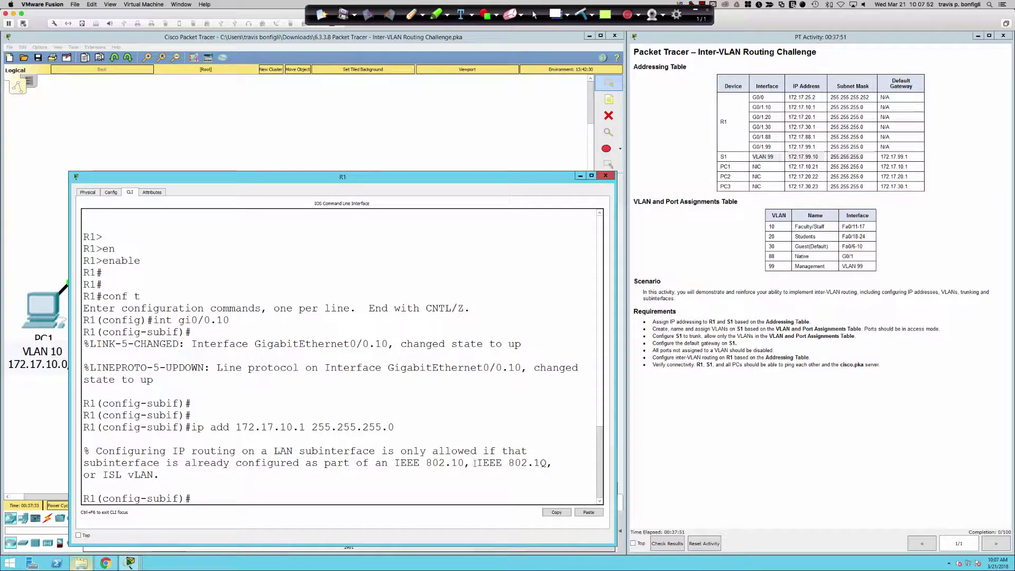
{"action": "left_click_drag", "start_coordinate": [477, 464], "coordinate": [556, 464]}
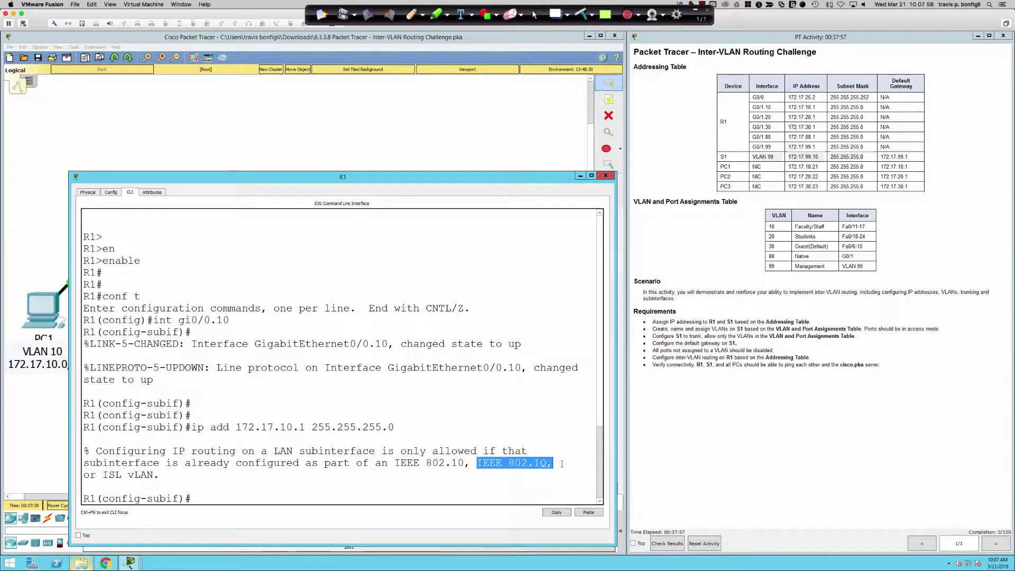
{"action": "type", "text": "en"}
{"action": "key", "text": "Tab"}
{"action": "type", "text": "capsulation do"}
{"action": "key", "text": "Tab"}
{"action": "type", "text": "10"}
{"action": "key", "text": "Return"}
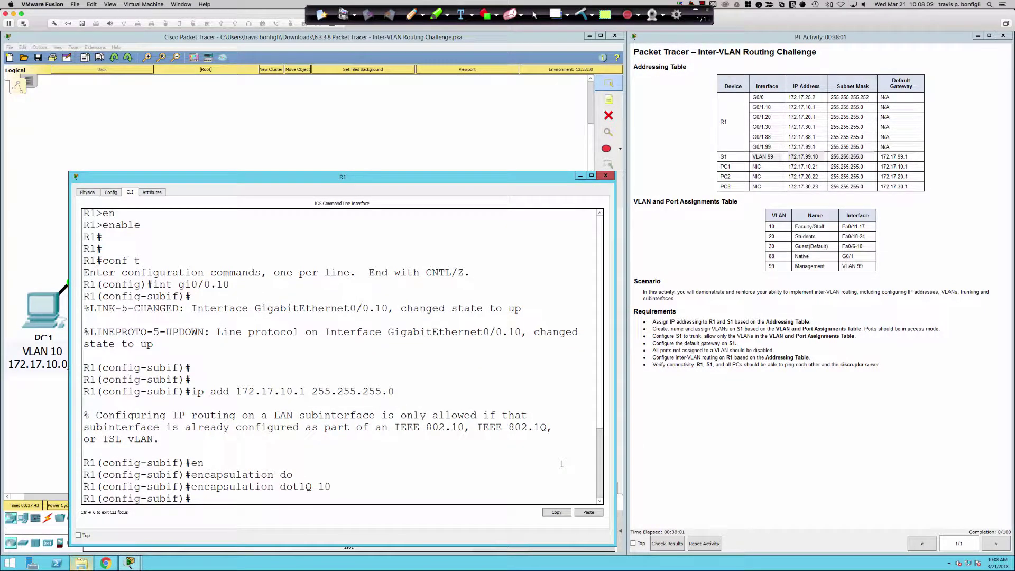
{"action": "left_click_drag", "start_coordinate": [356, 309], "coordinate": [389, 309]}
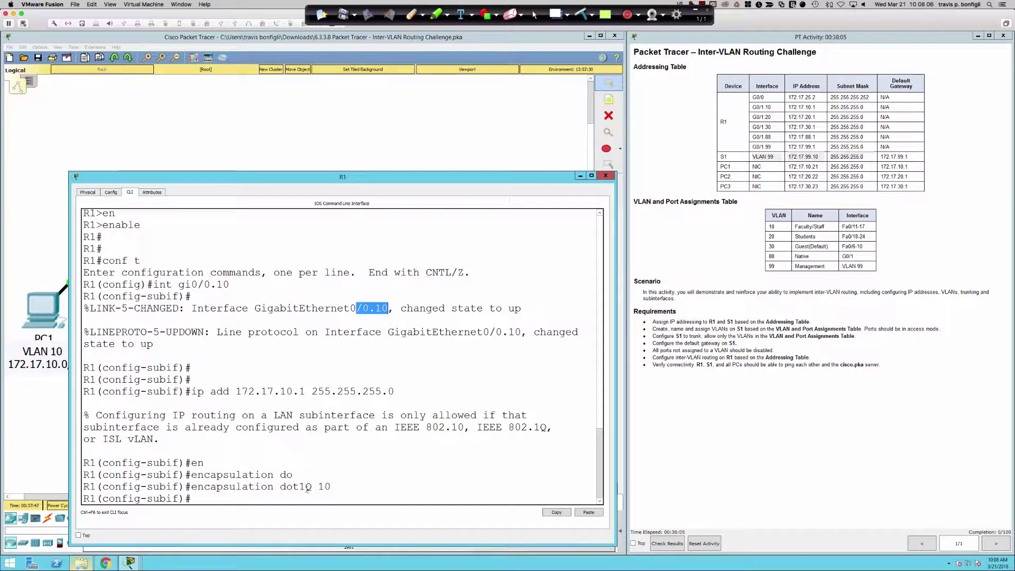
{"action": "left_click_drag", "start_coordinate": [307, 488], "coordinate": [332, 487]}
Step: Re-apply 172.17.10.1 255.255.255.0 to Gi0/0.10 and exit to global configuration
{"action": "key", "text": "Return"}
{"action": "key", "text": "Up"}
{"action": "key", "text": "Up"}
{"action": "key", "text": "Up"}
{"action": "key", "text": "Up"}
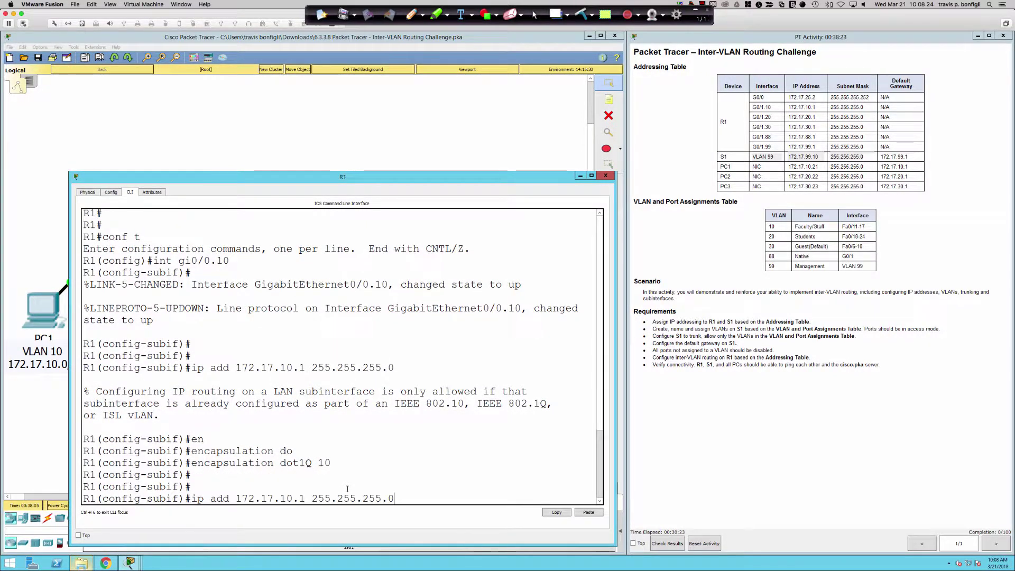
{"action": "key", "text": "Return"}
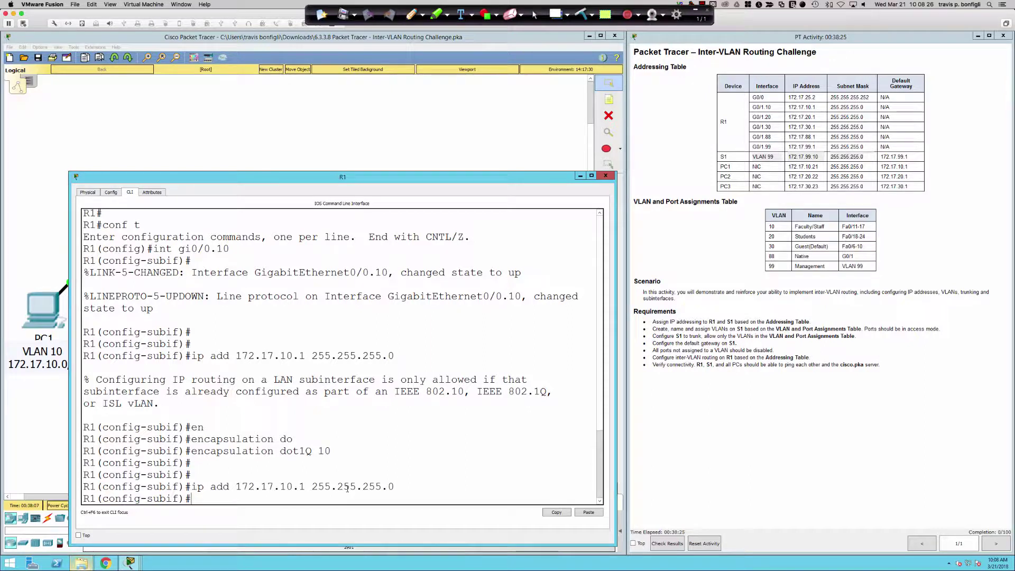
{"action": "key", "text": "Return"}
{"action": "key", "text": "Return"}
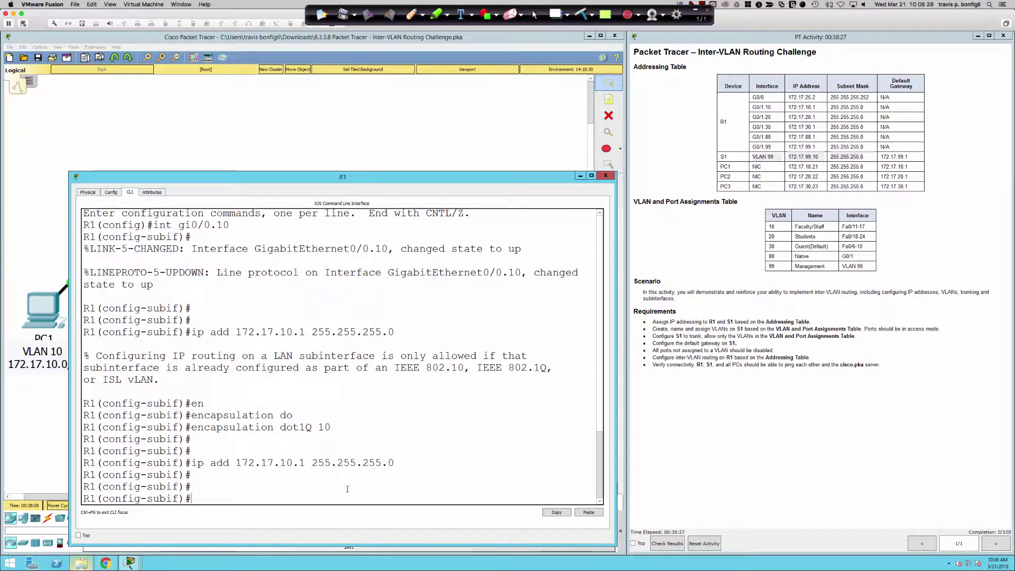
{"action": "type", "text": "int gi0/"}
{"action": "key", "text": "BackSpace"}
{"action": "key", "text": "BackSpace"}
{"action": "key", "text": "BackSpace"}
{"action": "key", "text": "BackSpace"}
{"action": "key", "text": "BackSpace"}
{"action": "key", "text": "BackSpace"}
{"action": "key", "text": "BackSpace"}
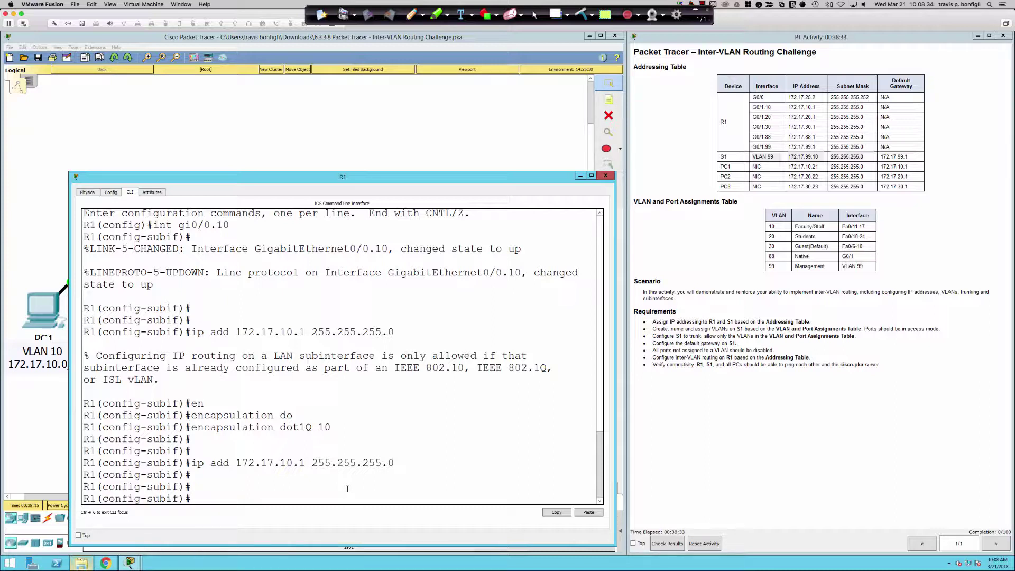
{"action": "type", "text": "exit"}
{"action": "key", "text": "Return"}
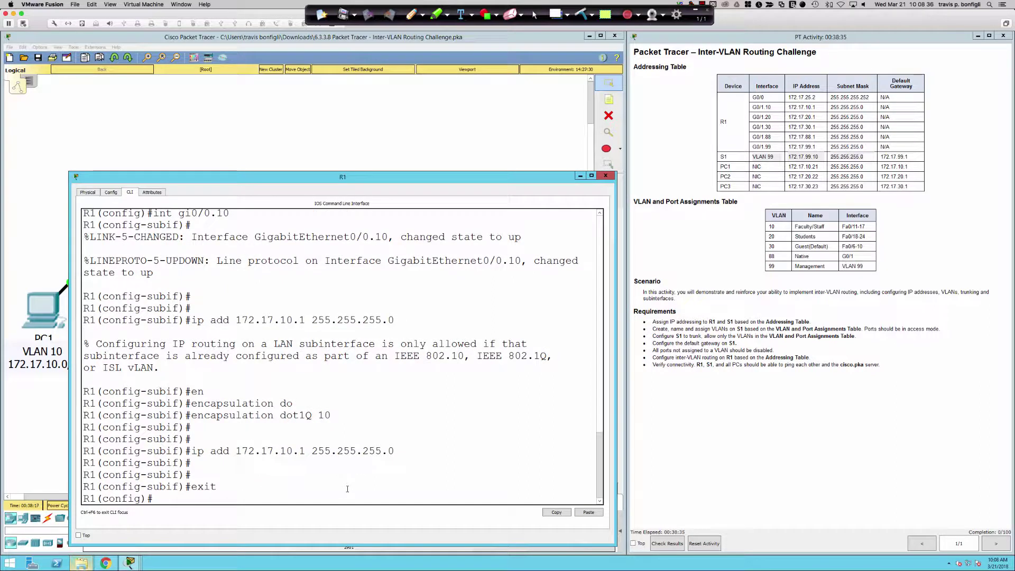
Step: Attempt to reset GigabitEthernet0/0 to defaults with default interface gi0/0
{"action": "type", "text": "default interface gi0/0"}
{"action": "key", "text": "Return"}
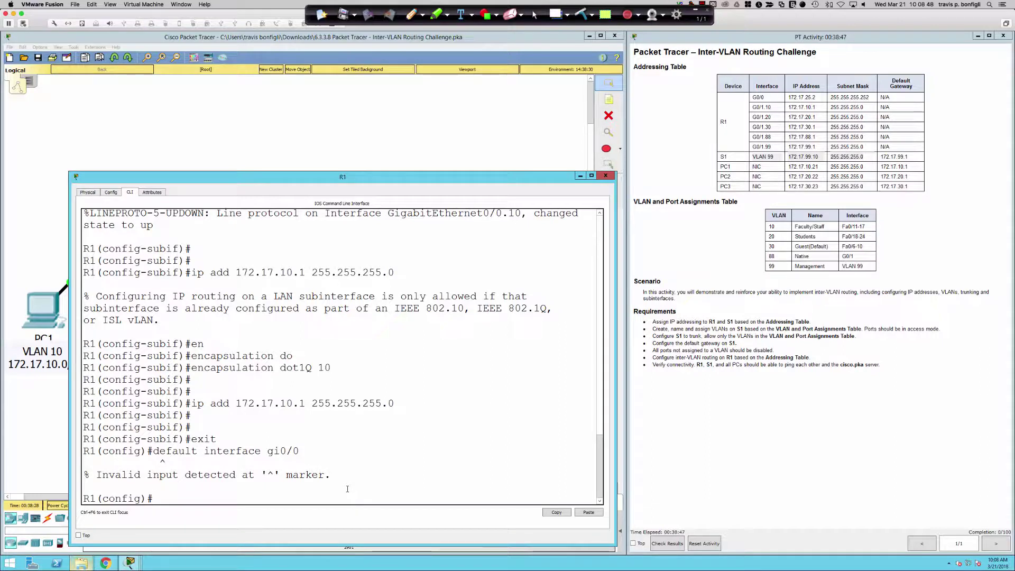
Step: Delete subinterface Gi0/0.10 with no int gi0/0.10 and run do sh ip int bri
{"action": "type", "text": "int gi0/0"}
{"action": "key", "text": "Return"}
{"action": "type", "text": "no int gi9/9"}
{"action": "key", "text": "BackSpace"}
{"action": "key", "text": "BackSpace"}
{"action": "key", "text": "BackSpace"}
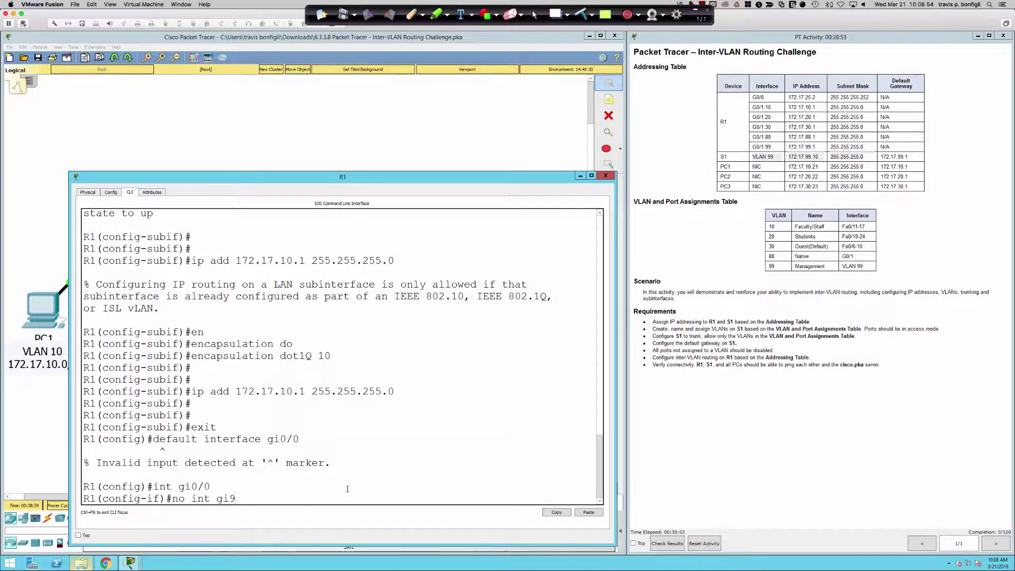
{"action": "type", "text": "0/0.10"}
{"action": "key", "text": "Return"}
{"action": "key", "text": "Return"}
{"action": "key", "text": "Return"}
{"action": "type", "text": "do sh ip int bri"}
{"action": "key", "text": "Return"}
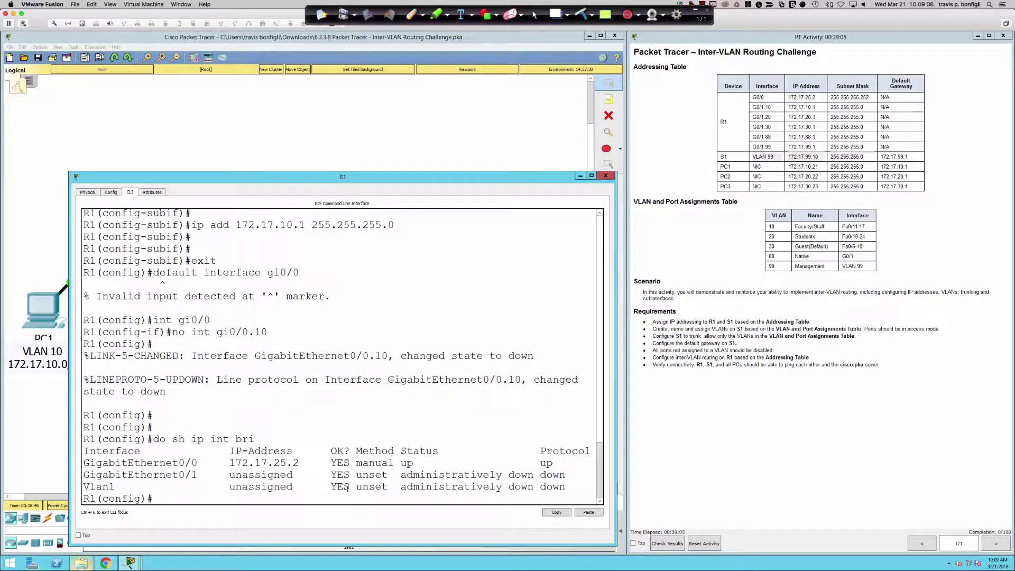
Step: Create subinterface Gi0/1.10 with encapsulation dot1Q 10 and address 172.17.10.1 255.255.255.0
{"action": "key", "text": "Return"}
{"action": "key", "text": "Return"}
{"action": "key", "text": "Return"}
{"action": "type", "text": "int gi0/0."}
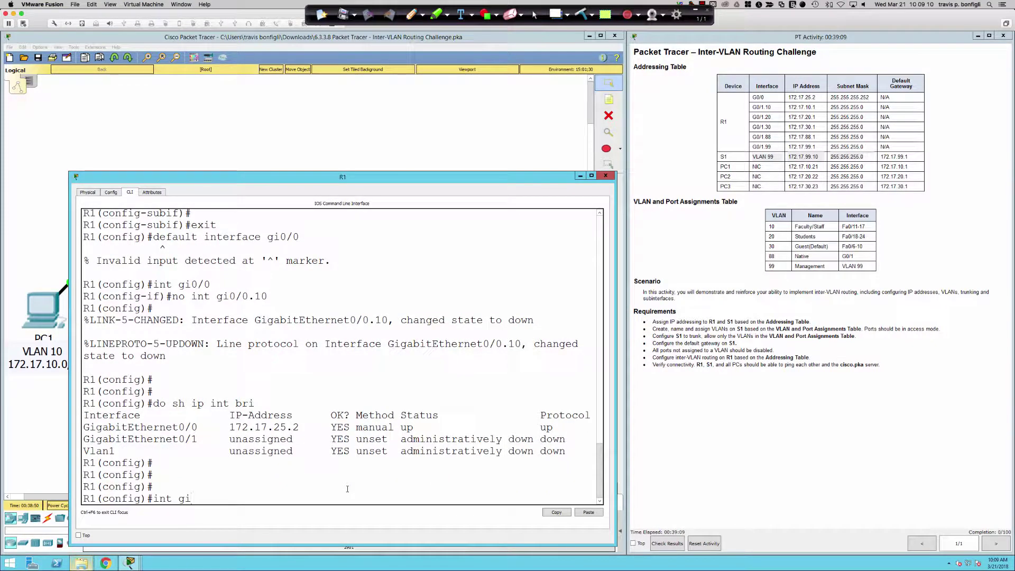
{"action": "key", "text": "BackSpace"}
{"action": "key", "text": "BackSpace"}
{"action": "type", "text": "1.10"}
{"action": "key", "text": "Return"}
{"action": "type", "text": "en"}
{"action": "key", "text": "Tab"}
{"action": "type", "text": "do"}
{"action": "key", "text": "Tab"}
{"action": "type", "text": "10"}
{"action": "key", "text": "Return"}
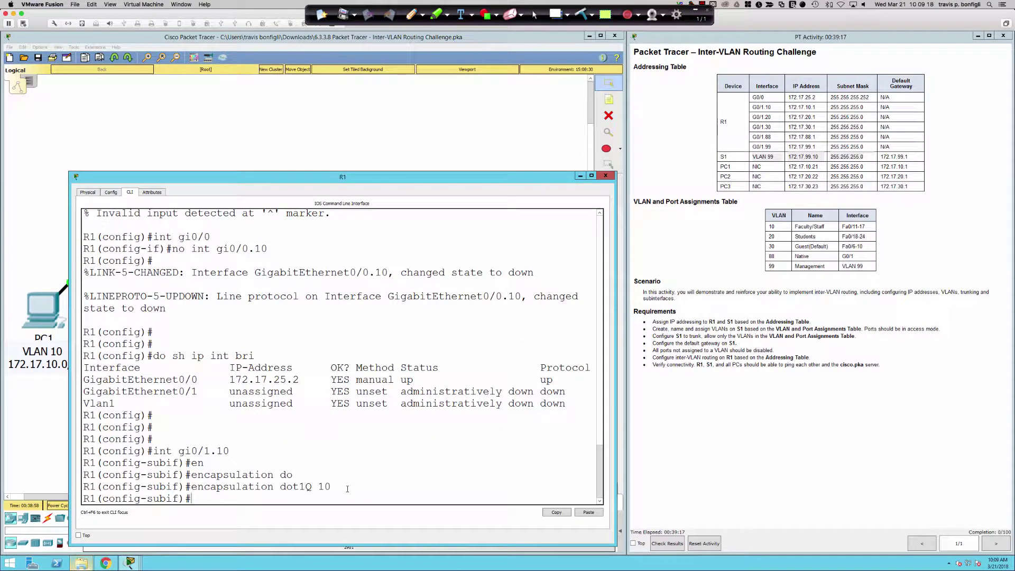
{"action": "type", "text": "ip add 172.17.10.1 255.255.255.0"}
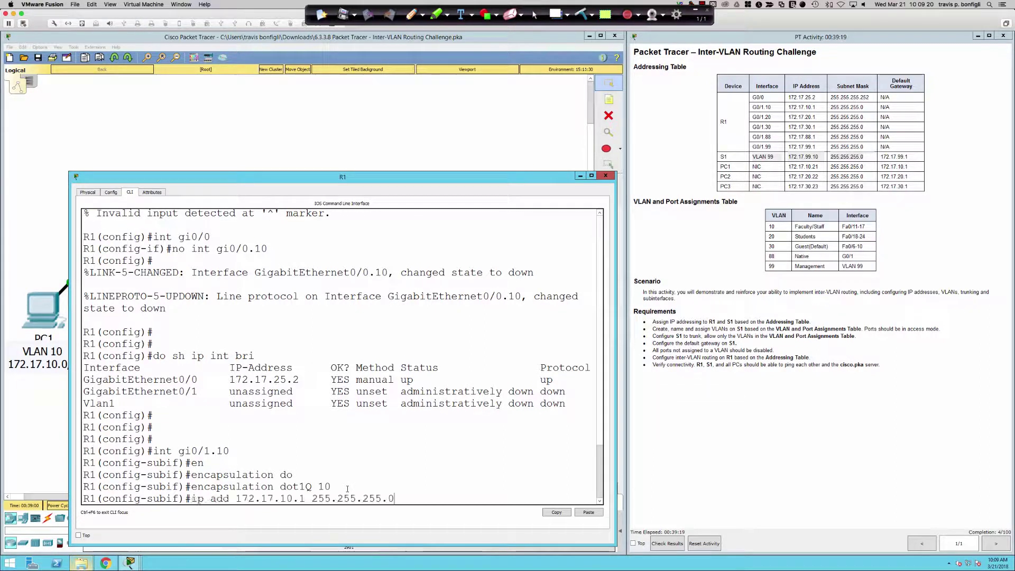
{"action": "key", "text": "Return"}
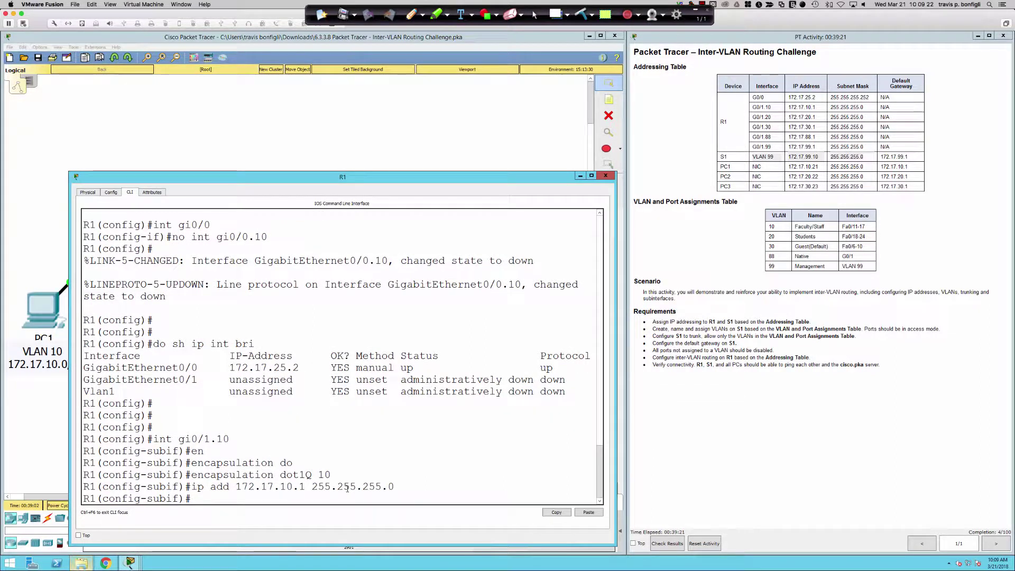
Step: Create subinterface Gi0/1.20 with encapsulation dot1Q 20 and address 172.17.20.1/24
{"action": "type", "text": "int gi"}
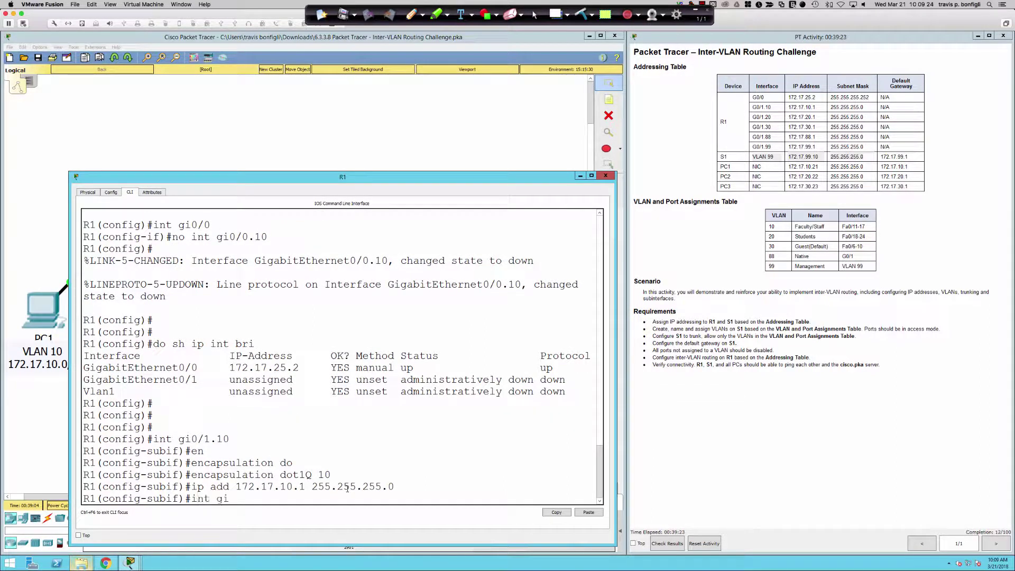
{"action": "type", "text": "0/1.20"}
{"action": "key", "text": "Return"}
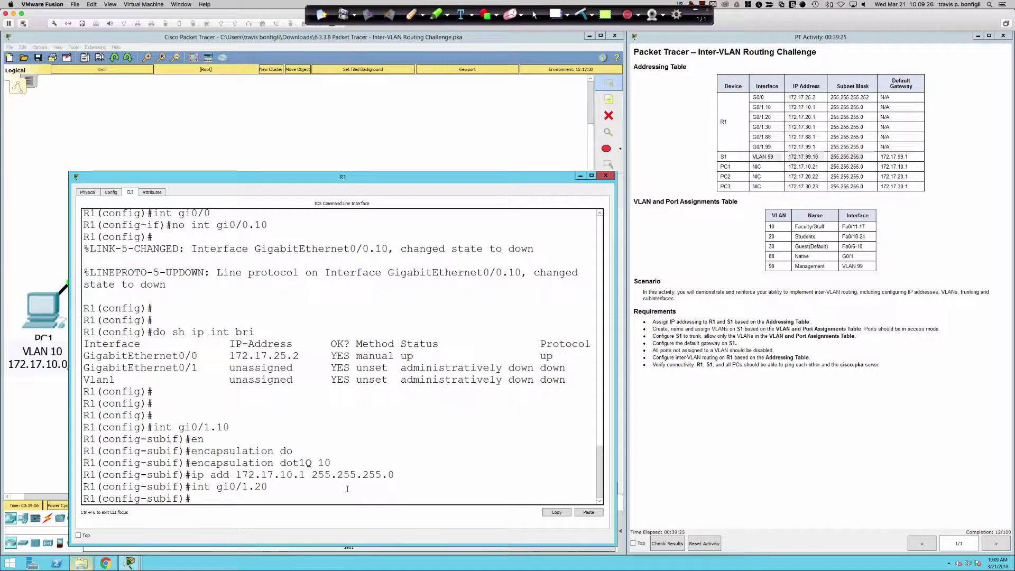
{"action": "type", "text": "en"}
{"action": "key", "text": "Tab"}
{"action": "type", "text": "do"}
{"action": "key", "text": "Tab"}
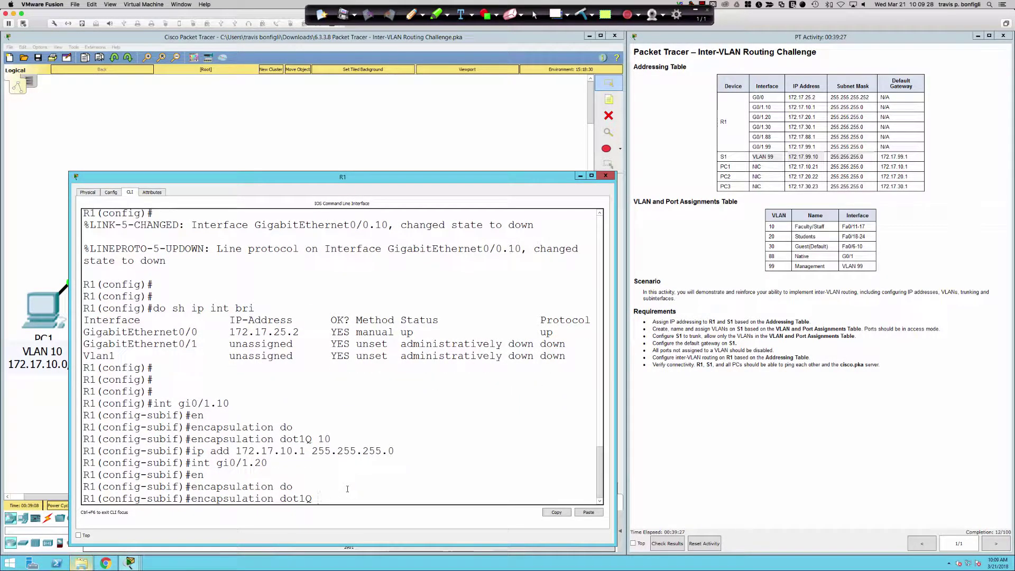
{"action": "type", "text": "20"}
{"action": "key", "text": "Return"}
{"action": "key", "text": "Up"}
{"action": "key", "text": "Up"}
{"action": "key", "text": "Up"}
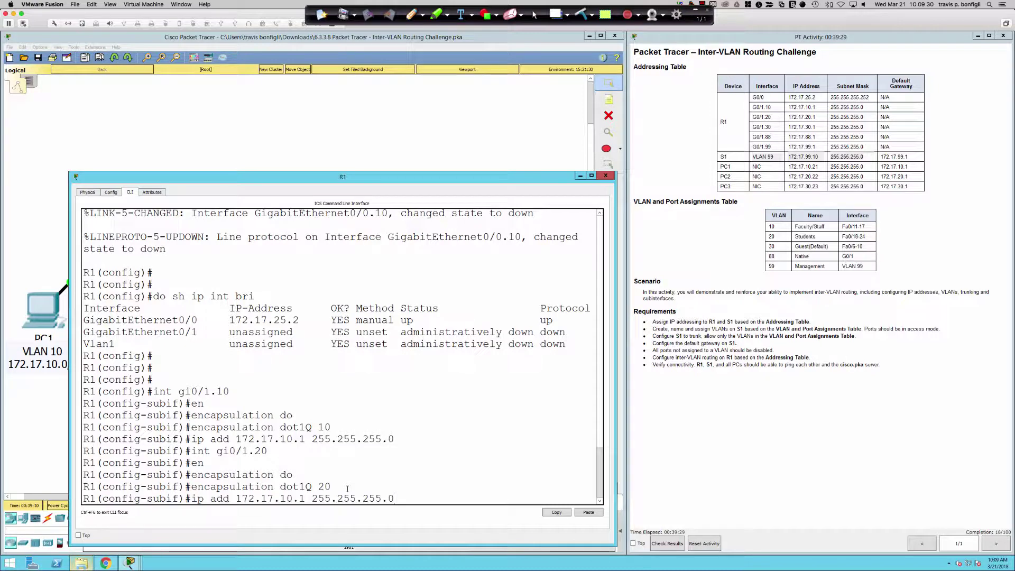
{"action": "key", "text": "Left"}
{"action": "key", "text": "Left"}
{"action": "key", "text": "Left"}
{"action": "key", "text": "Left"}
{"action": "key", "text": "Left"}
{"action": "key", "text": "Left"}
{"action": "key", "text": "Left"}
{"action": "key", "text": "Left"}
{"action": "key", "text": "Left"}
{"action": "key", "text": "Left"}
{"action": "key", "text": "Left"}
{"action": "key", "text": "Left"}
{"action": "key", "text": "Left"}
{"action": "key", "text": "Left"}
{"action": "key", "text": "Left"}
{"action": "key", "text": "Left"}
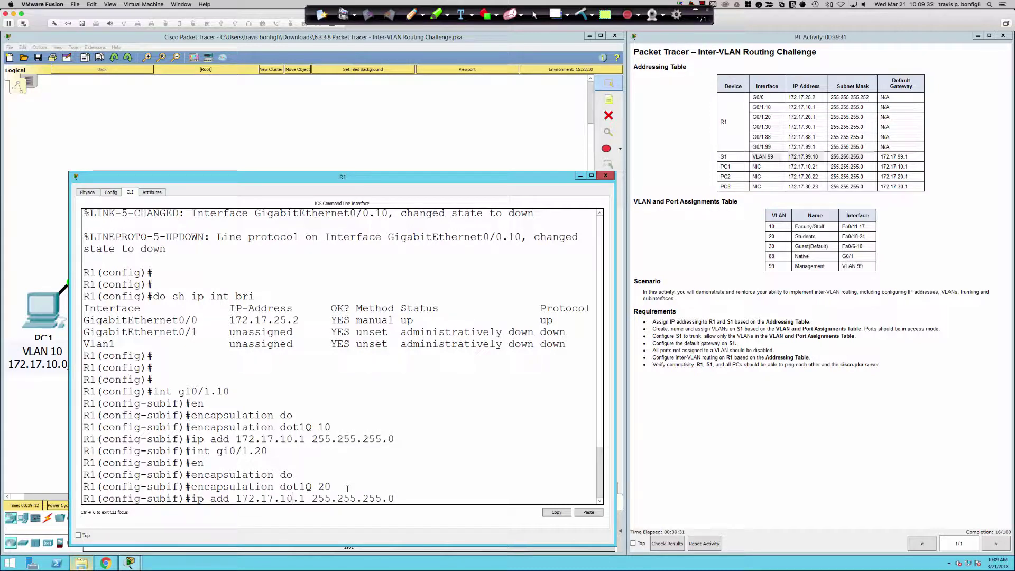
{"action": "key", "text": "BackSpace"}
{"action": "key", "text": "BackSpace"}
{"action": "type", "text": "20"}
{"action": "key", "text": "Return"}
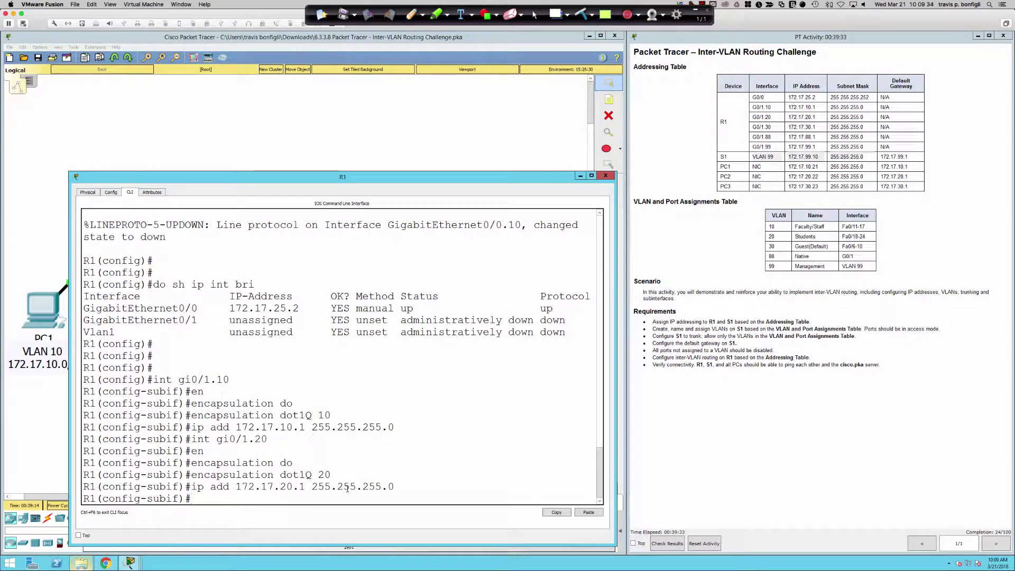
Step: Create subinterface Gi0/1.30 with encapsulation dot1Q 30 and address 172.17.30.1/24
{"action": "type", "text": "int gi0/1"}
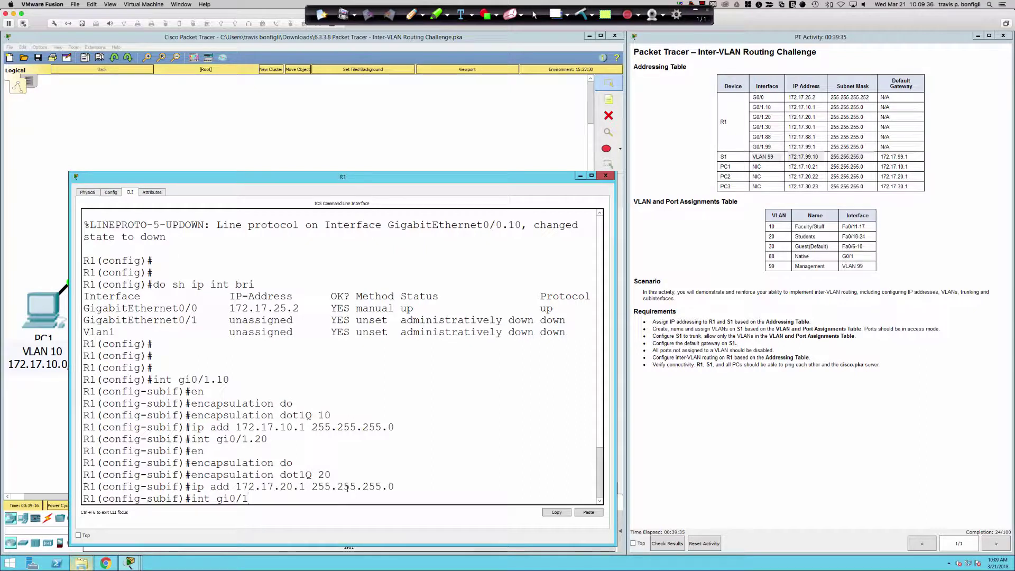
{"action": "type", "text": ".30"}
{"action": "key", "text": "Return"}
{"action": "type", "text": "en"}
{"action": "key", "text": "Tab"}
{"action": "type", "text": "do"}
{"action": "key", "text": "Tab"}
{"action": "type", "text": "30"}
{"action": "key", "text": "Return"}
{"action": "key", "text": "Up"}
{"action": "key", "text": "Up"}
{"action": "key", "text": "Up"}
{"action": "key", "text": "Left"}
{"action": "key", "text": "Left"}
{"action": "key", "text": "Left"}
{"action": "key", "text": "Left"}
{"action": "key", "text": "Left"}
{"action": "key", "text": "Left"}
{"action": "key", "text": "Left"}
{"action": "key", "text": "Left"}
{"action": "key", "text": "Left"}
{"action": "key", "text": "Left"}
{"action": "key", "text": "Left"}
{"action": "key", "text": "Left"}
{"action": "key", "text": "Left"}
{"action": "key", "text": "Left"}
{"action": "key", "text": "Left"}
{"action": "key", "text": "Left"}
{"action": "key", "text": "Left"}
{"action": "key", "text": "BackSpace"}
{"action": "type", "text": "3"}
{"action": "key", "text": "Return"}
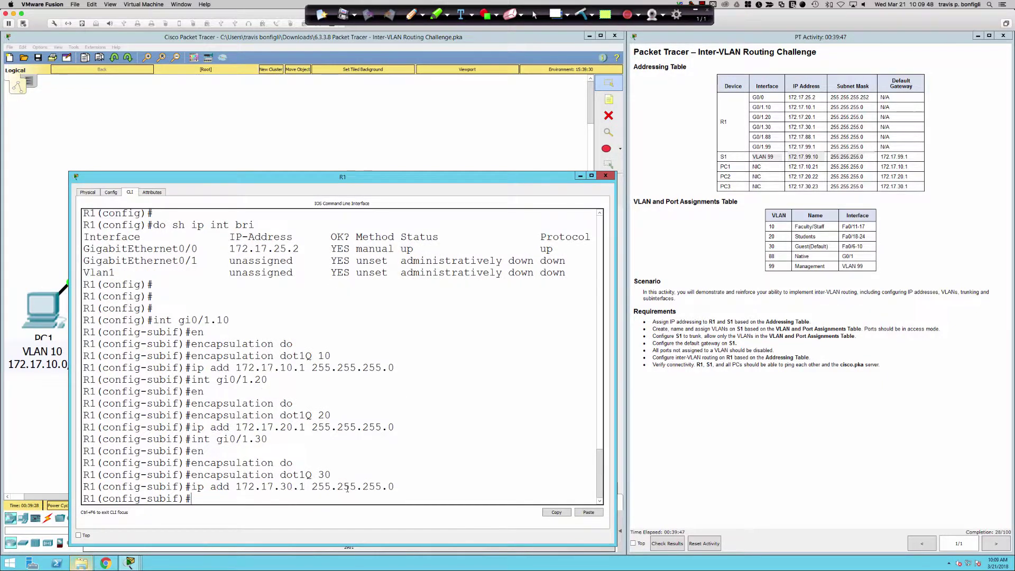
Step: Create subinterface Gi0/1.88 with encapsulation dot1Q 88 and address 172.17.88.1/24
{"action": "type", "text": "int gi0/1.88"}
{"action": "key", "text": "Return"}
{"action": "type", "text": "en"}
{"action": "key", "text": "Tab"}
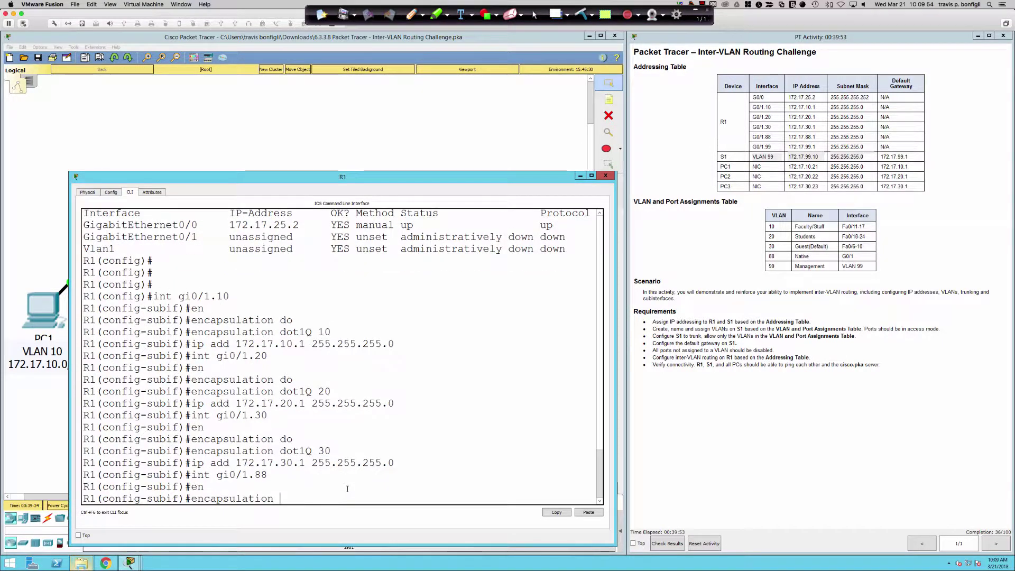
{"action": "type", "text": "do"}
{"action": "key", "text": "Tab"}
{"action": "type", "text": "88"}
{"action": "key", "text": "Return"}
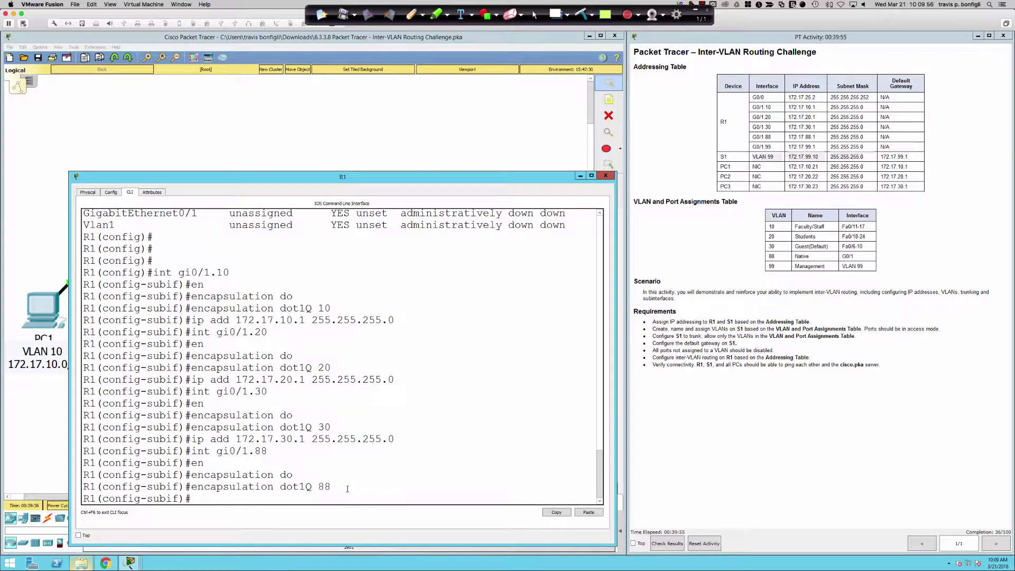
{"action": "key", "text": "Up"}
{"action": "key", "text": "Up"}
{"action": "key", "text": "Up"}
{"action": "key", "text": "Up"}
{"action": "key", "text": "Left"}
{"action": "key", "text": "Left"}
{"action": "key", "text": "Left"}
{"action": "key", "text": "Left"}
{"action": "key", "text": "Left"}
{"action": "key", "text": "Left"}
{"action": "key", "text": "Left"}
{"action": "key", "text": "Left"}
{"action": "key", "text": "Left"}
{"action": "key", "text": "Left"}
{"action": "key", "text": "Left"}
{"action": "key", "text": "Left"}
{"action": "key", "text": "Left"}
{"action": "key", "text": "Left"}
{"action": "key", "text": "Left"}
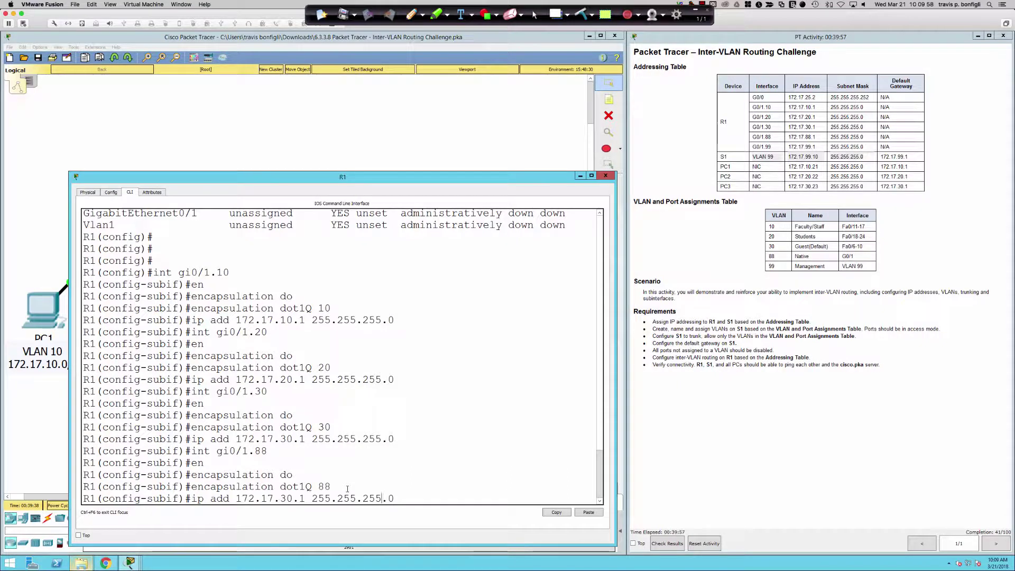
{"action": "key", "text": "BackSpace"}
{"action": "key", "text": "BackSpace"}
{"action": "type", "text": "88"}
{"action": "key", "text": "Return"}
Step: Create subinterface Gi0/1.99 with encapsulation dot1Q 99 and edit its address to 172.17.99.1
{"action": "type", "text": "int gi0/1."}
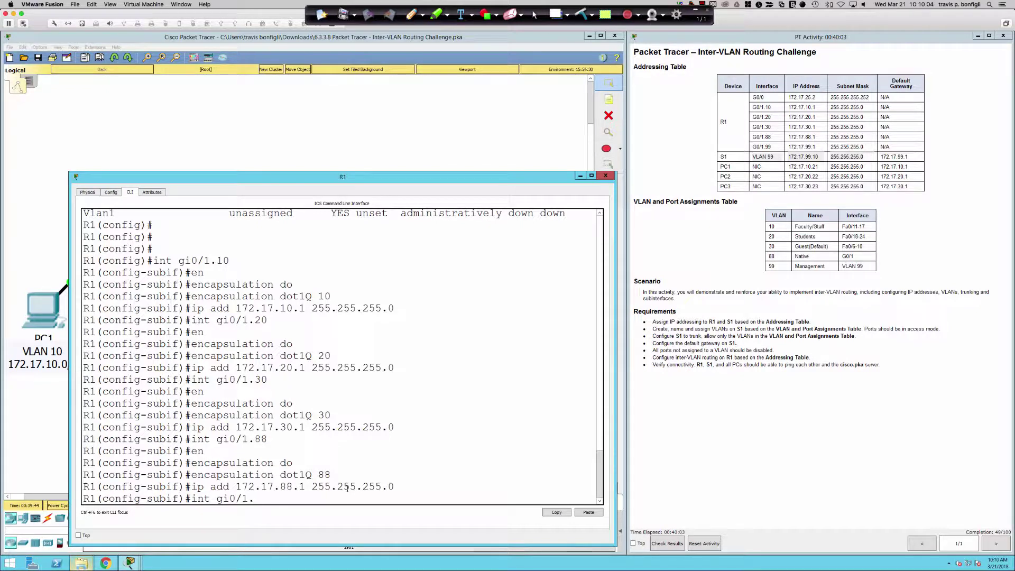
{"action": "type", "text": "99"}
{"action": "key", "text": "Return"}
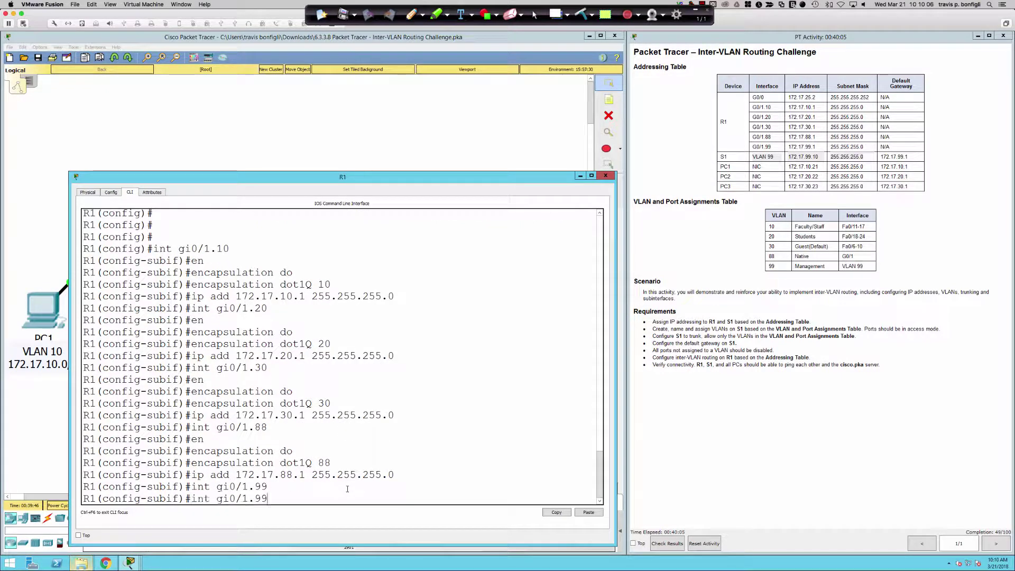
{"action": "key", "text": "Up"}
{"action": "key", "text": "Up"}
{"action": "key", "text": "Up"}
{"action": "key", "text": "BackSpace"}
{"action": "key", "text": "BackSpace"}
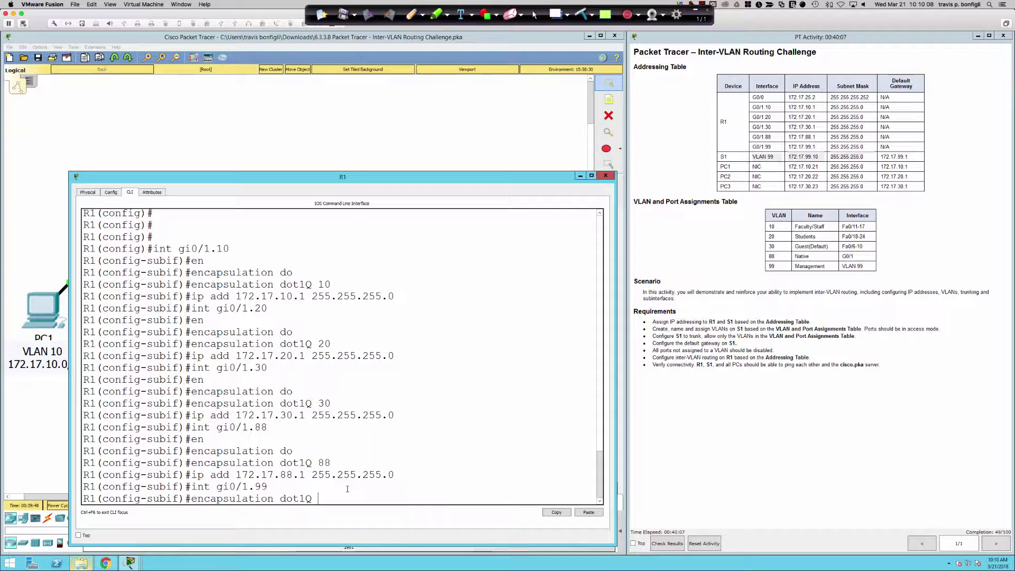
{"action": "type", "text": "99"}
{"action": "key", "text": "Return"}
{"action": "key", "text": "Up"}
{"action": "key", "text": "Up"}
{"action": "key", "text": "Up"}
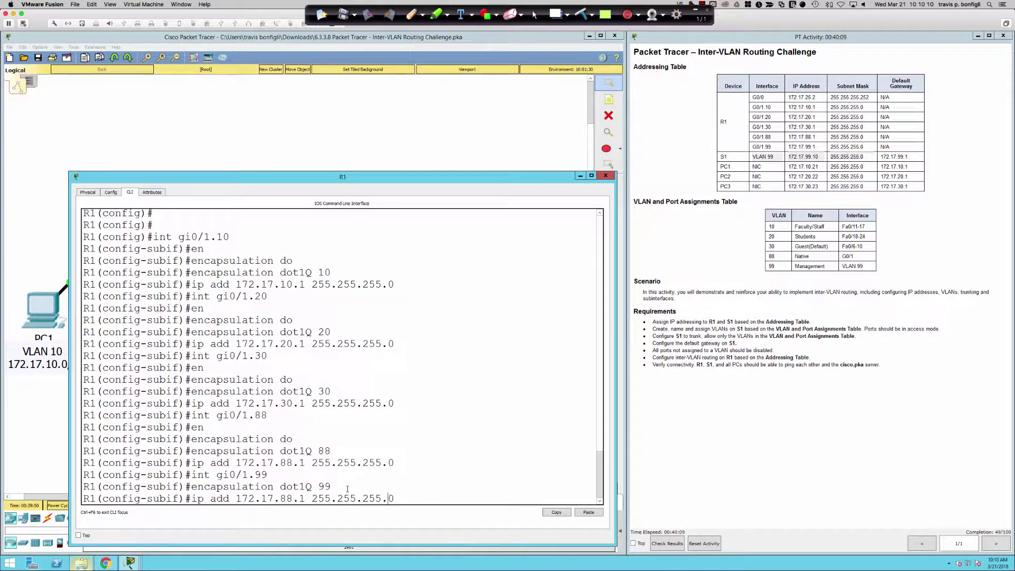
{"action": "key", "text": "Left"}
{"action": "key", "text": "Left"}
{"action": "key", "text": "Left"}
{"action": "key", "text": "Left"}
{"action": "key", "text": "Left"}
{"action": "key", "text": "Left"}
{"action": "key", "text": "Left"}
{"action": "key", "text": "Left"}
{"action": "key", "text": "Left"}
{"action": "key", "text": "Left"}
{"action": "key", "text": "Left"}
{"action": "key", "text": "Left"}
{"action": "key", "text": "Left"}
{"action": "key", "text": "Left"}
{"action": "key", "text": "Left"}
{"action": "key", "text": "BackSpace"}
{"action": "key", "text": "BackSpace"}
{"action": "type", "text": "99"}
Step: Apply 172.17.99.1 to Gi0/1.99 and review the summary showing Gi0/1 subinterfaces administratively down
{"action": "key", "text": "Return"}
{"action": "type", "text": "do sh ip int bri"}
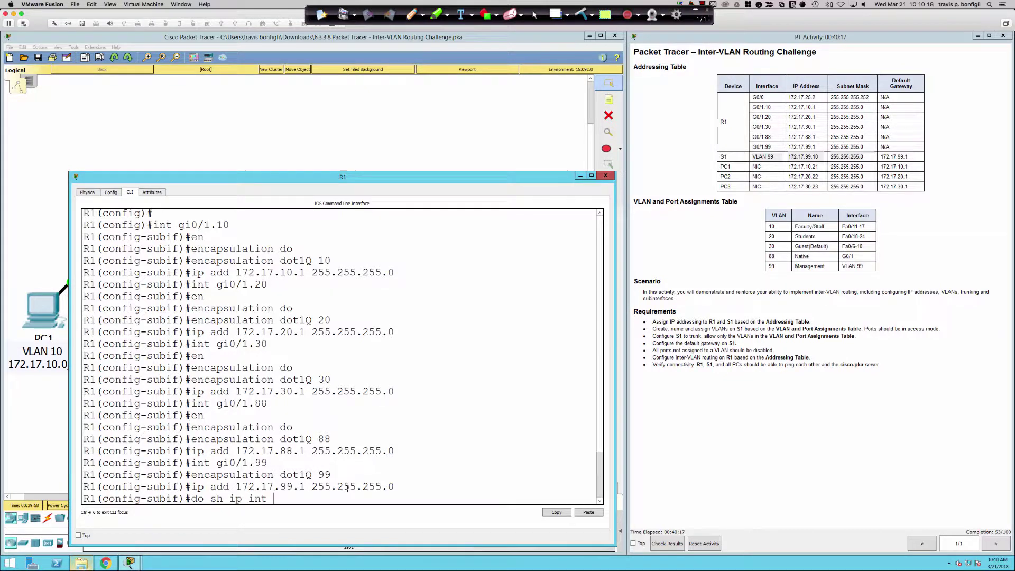
{"action": "key", "text": "Return"}
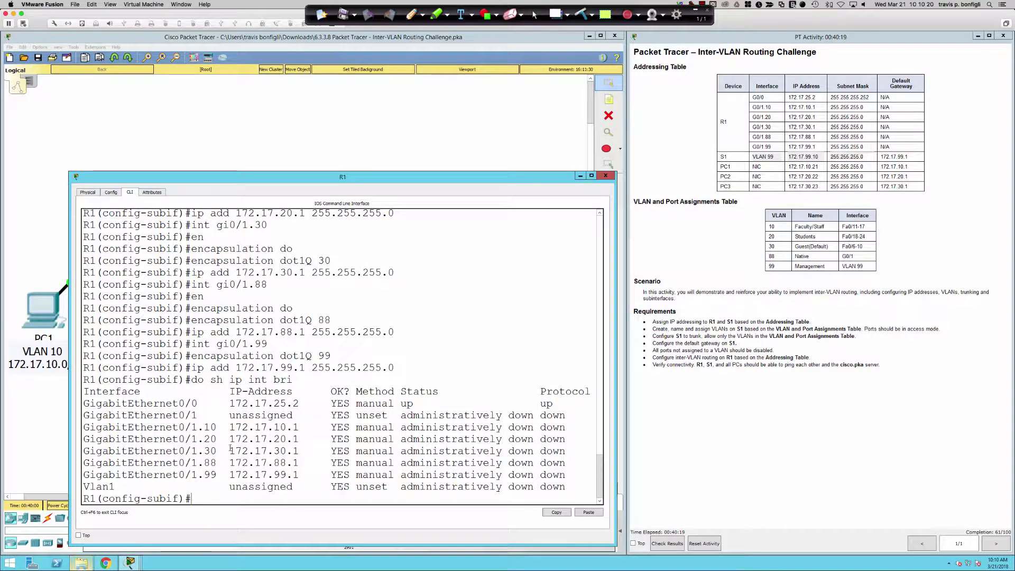
{"action": "left_click_drag", "start_coordinate": [191, 427], "coordinate": [576, 475]}
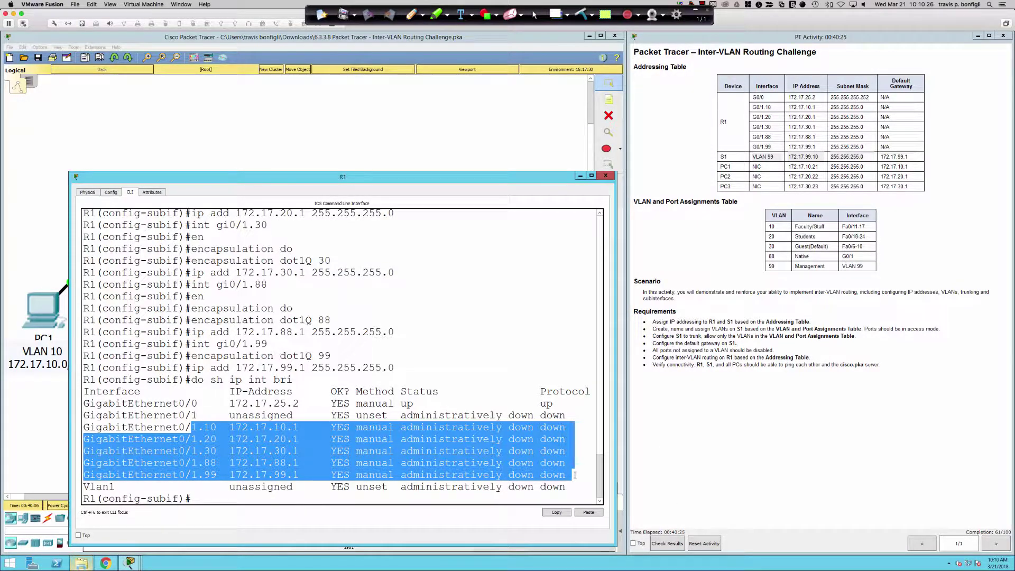
{"action": "left_click", "coordinate": [579, 464]}
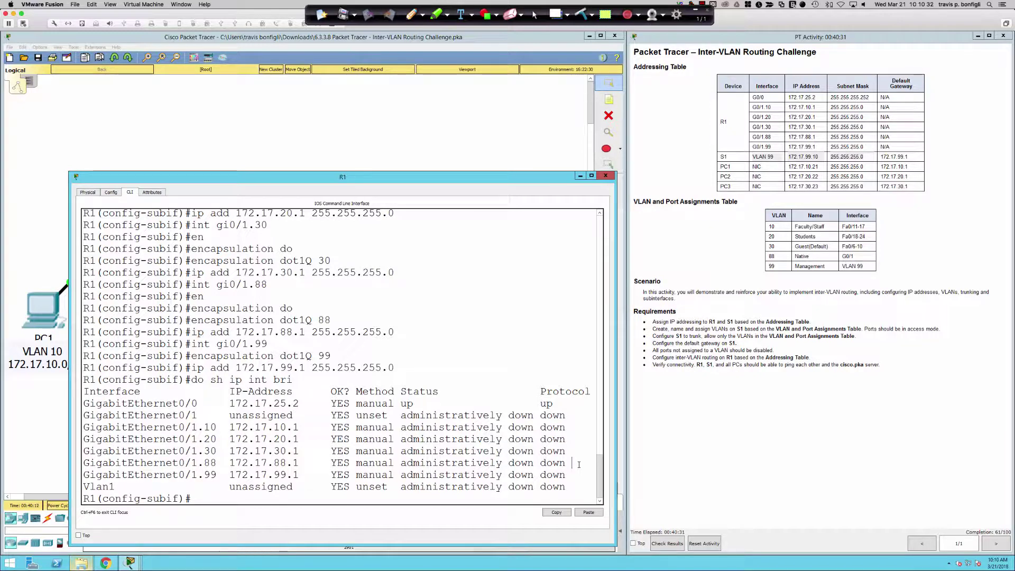
Step: Enable Gi0/1 with no shutdown and confirm subinterfaces .10 through .99 show up/up
{"action": "type", "text": "int gi0/1"}
{"action": "key", "text": "Return"}
{"action": "type", "text": "no sh"}
{"action": "key", "text": "Return"}
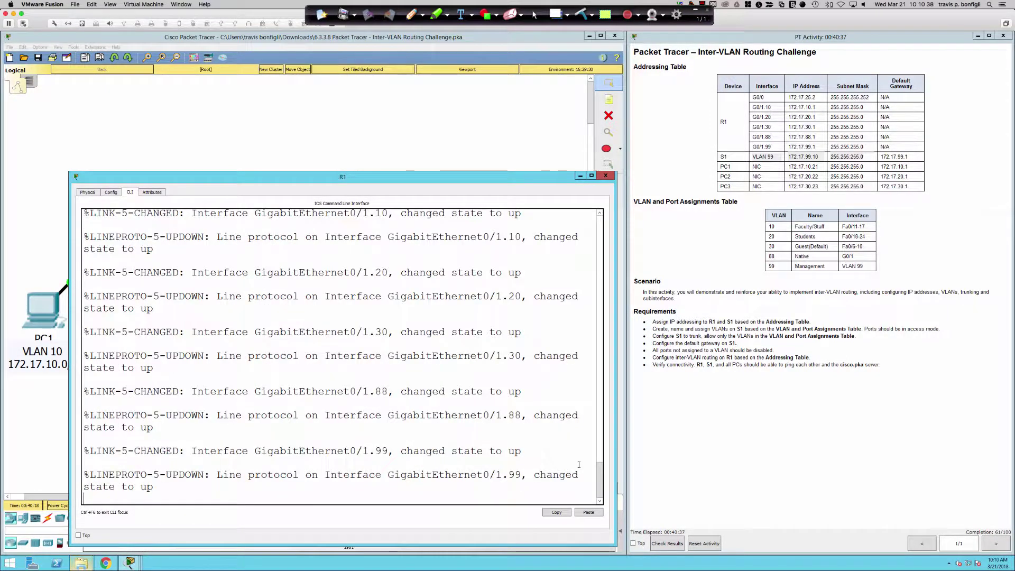
{"action": "key", "text": "Return"}
{"action": "key", "text": "Return"}
{"action": "key", "text": "Return"}
{"action": "key", "text": "Return"}
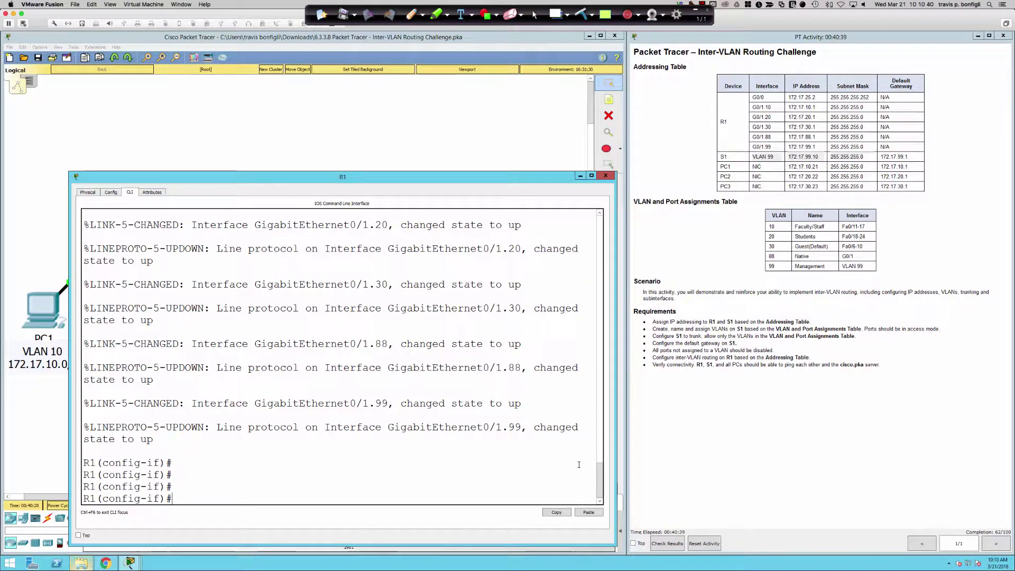
{"action": "type", "text": "no shut"}
{"action": "key", "text": "BackSpace"}
{"action": "key", "text": "BackSpace"}
{"action": "key", "text": "BackSpace"}
{"action": "key", "text": "BackSpace"}
{"action": "key", "text": "BackSpace"}
{"action": "key", "text": "BackSpace"}
{"action": "key", "text": "BackSpace"}
{"action": "type", "text": "do sh ip int bri"}
{"action": "key", "text": "Return"}
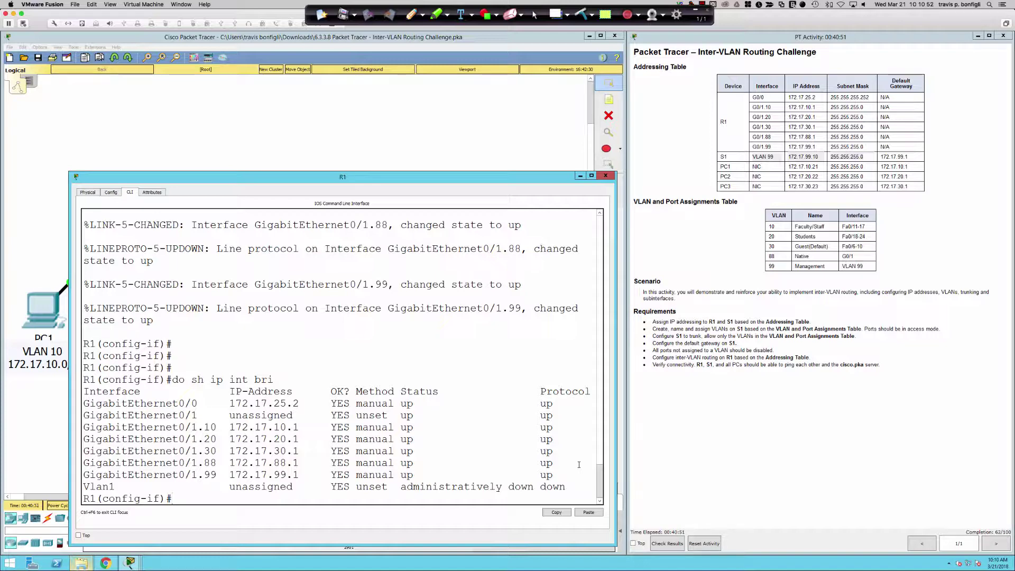
Step: Open switch S1's window enlarged and repositioned, and start its CLI session
{"action": "left_click", "coordinate": [279, 162]}
{"action": "left_click", "coordinate": [137, 208]}
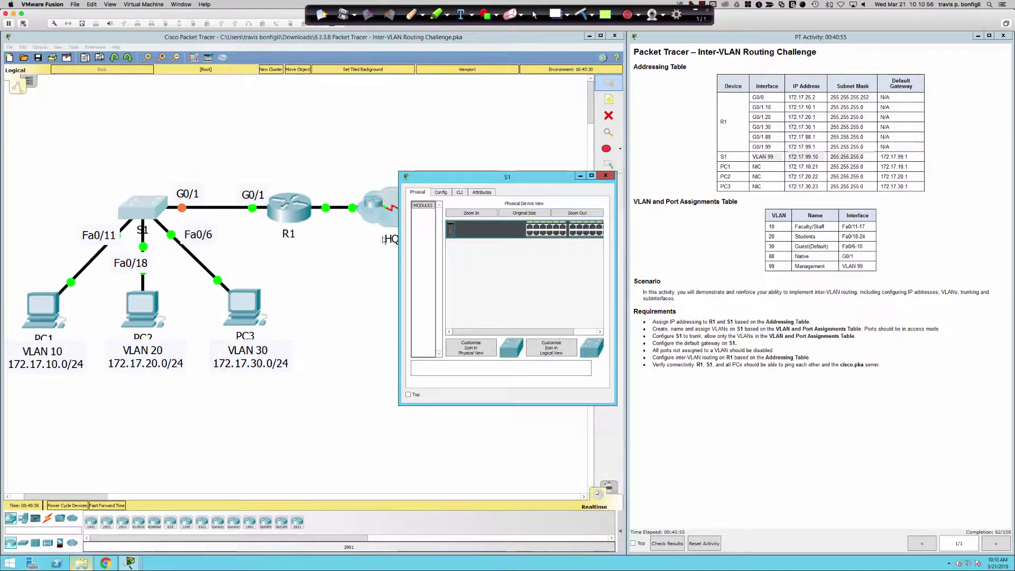
{"action": "left_click_drag", "start_coordinate": [397, 406], "coordinate": [155, 516]}
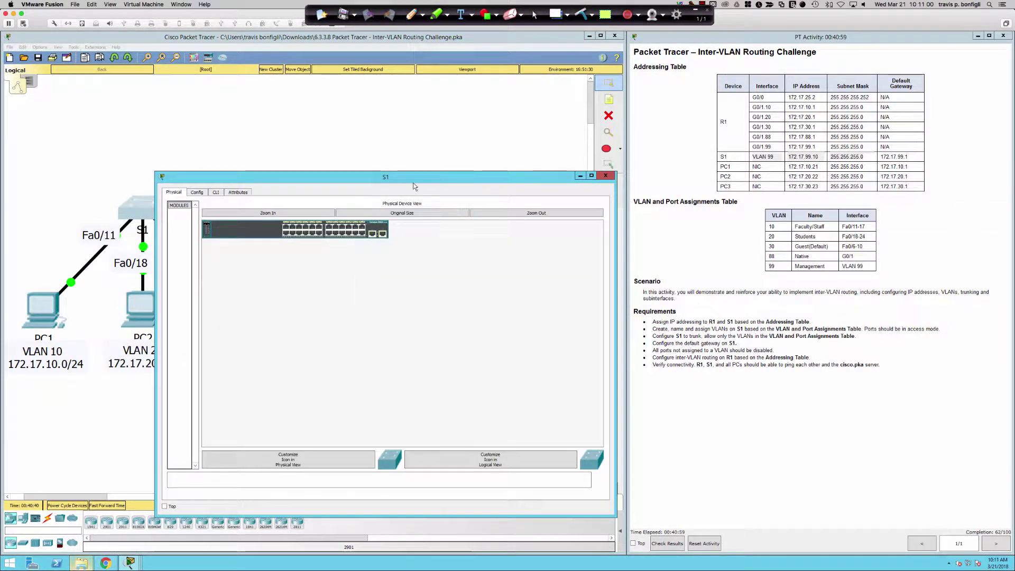
{"action": "left_click_drag", "start_coordinate": [418, 181], "coordinate": [372, 213]}
{"action": "left_click", "coordinate": [170, 224]}
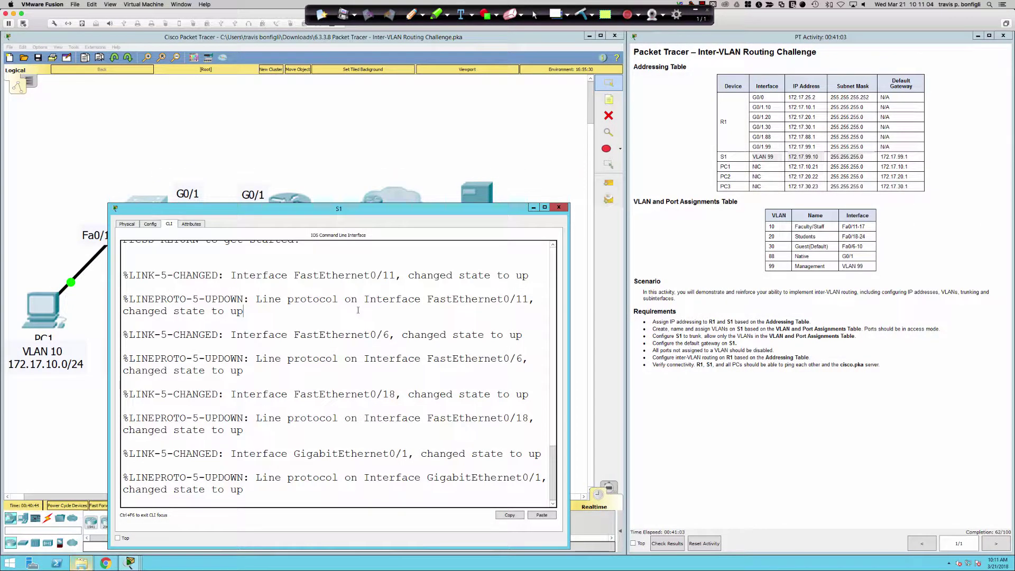
{"action": "key", "text": "Return"}
{"action": "key", "text": "Return"}
{"action": "key", "text": "Return"}
Step: Enter privileged mode and global configuration mode on S1 with enable and conf t
{"action": "type", "text": "en"}
{"action": "key", "text": "Tab"}
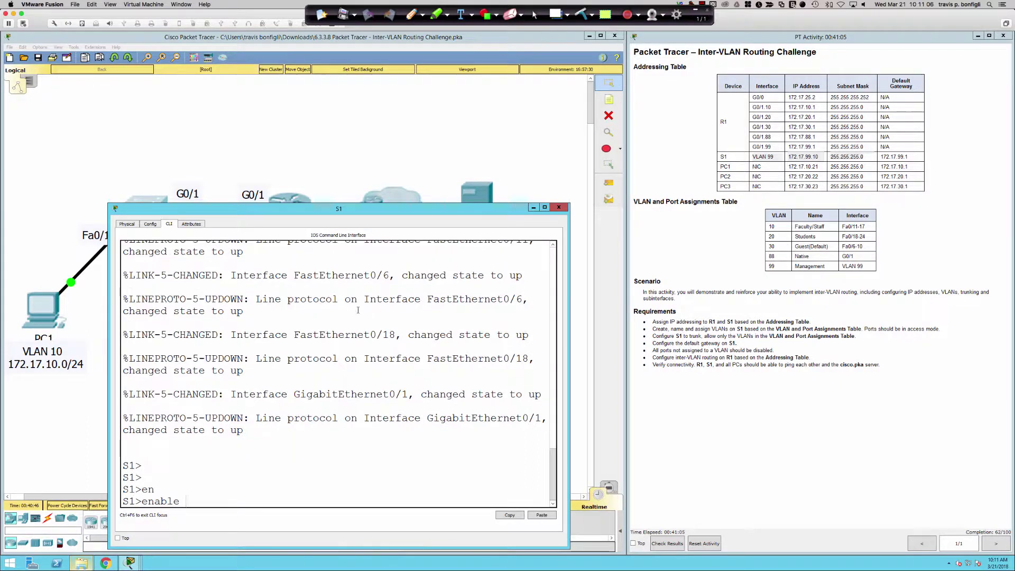
{"action": "key", "text": "Return"}
{"action": "type", "text": "conf t"}
{"action": "key", "text": "Return"}
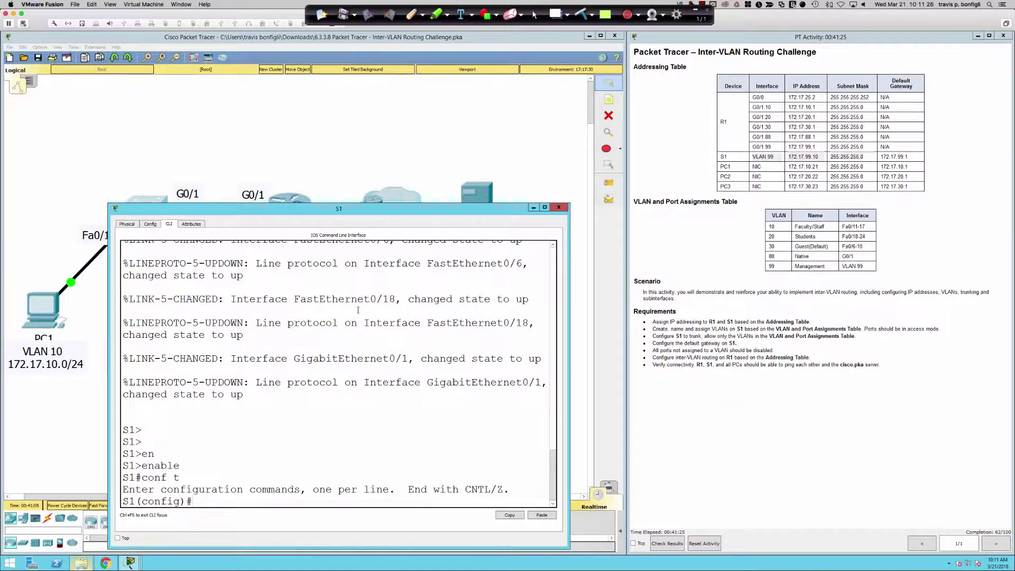
Step: Enter interface VLAN 99 on S1 and enable it with no shut
{"action": "type", "text": "vl"}
{"action": "key", "text": "BackSpace"}
{"action": "key", "text": "BackSpace"}
{"action": "type", "text": "int vlan 99"}
{"action": "key", "text": "Return"}
{"action": "type", "text": "no shut"}
{"action": "key", "text": "Return"}
Step: Give VLAN 99 the address 172.17.99.10 255.255.255.0 and a Management SVI description
{"action": "type", "text": "ip add "}
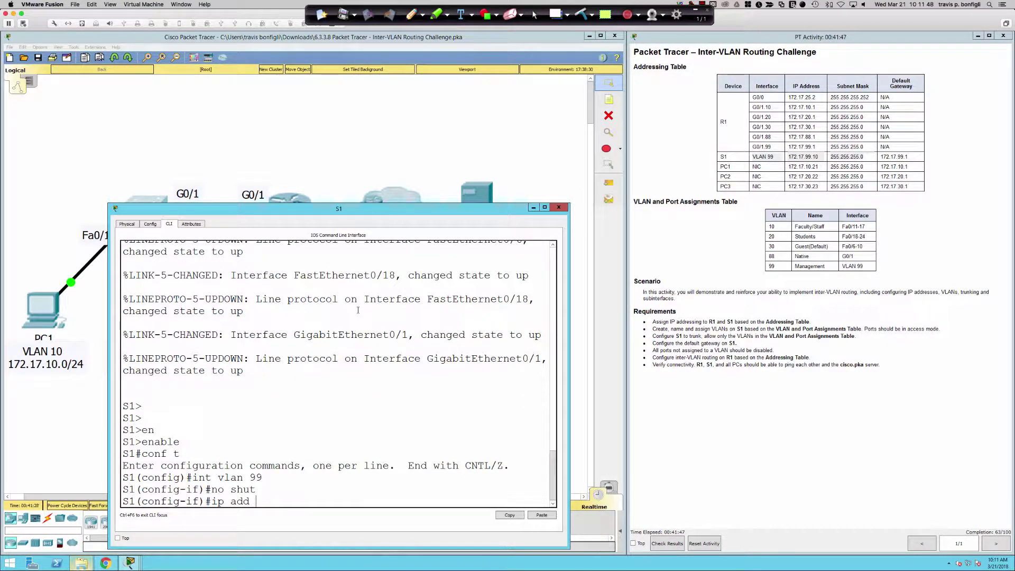
{"action": "type", "text": "172.17.99.10 255.255.255.0"}
{"action": "key", "text": "Return"}
{"action": "type", "text": "des"}
{"action": "key", "text": "Tab"}
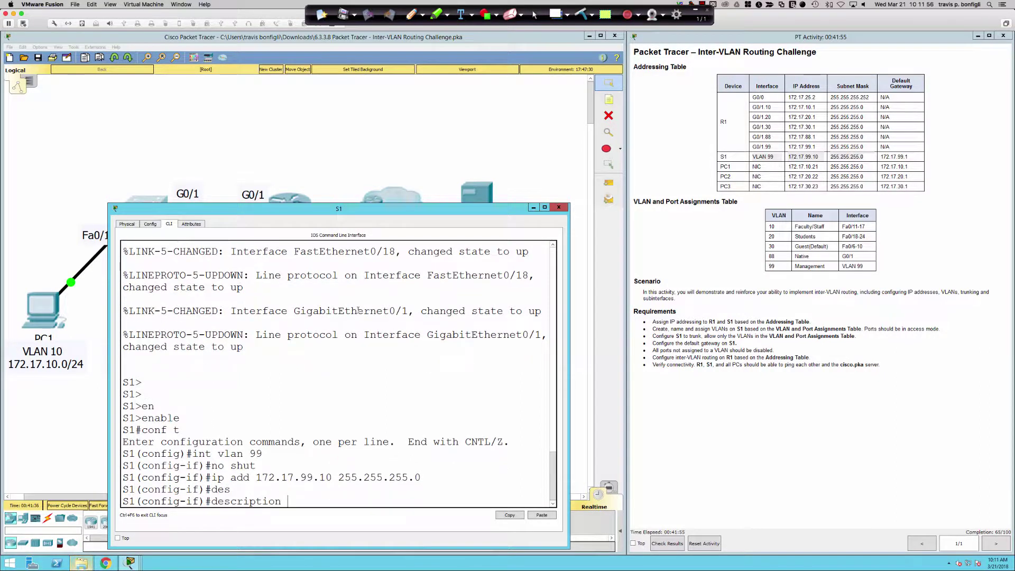
{"action": "type", "text": "Management SVI - tpbonfi - 03210"}
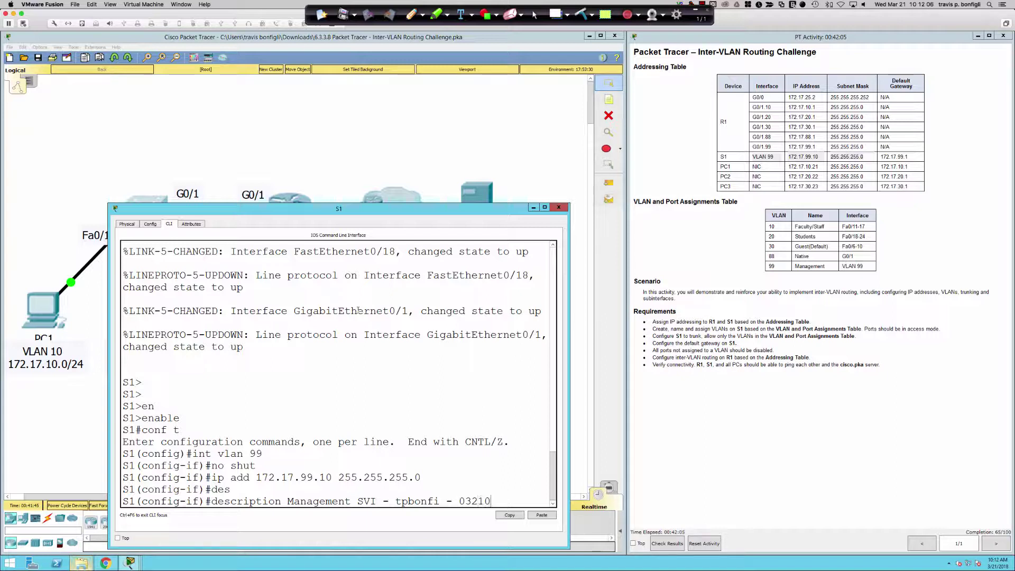
{"action": "type", "text": "2018"}
{"action": "key", "text": "Return"}
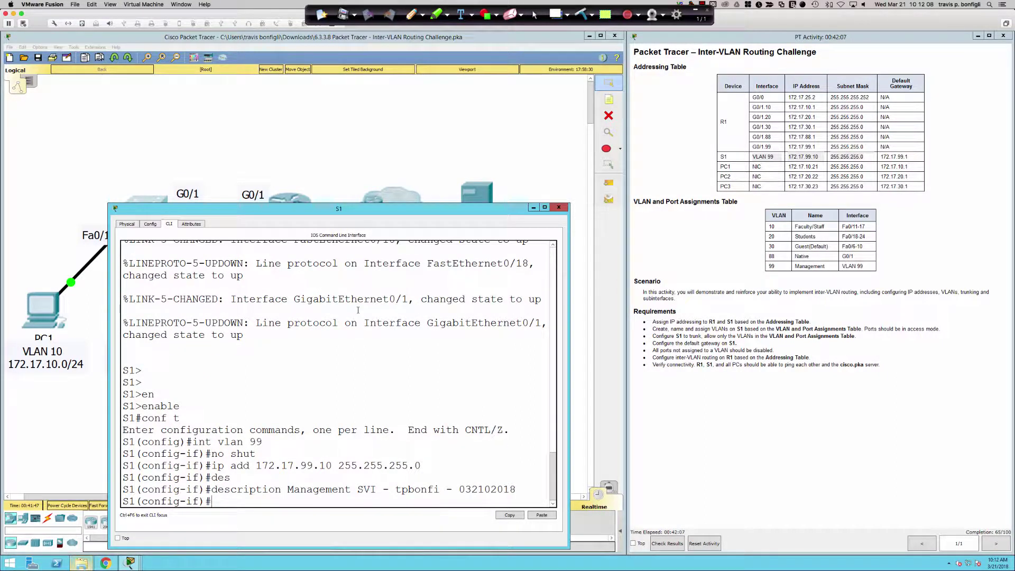
{"action": "key", "text": "Return"}
{"action": "key", "text": "Return"}
{"action": "key", "text": "Return"}
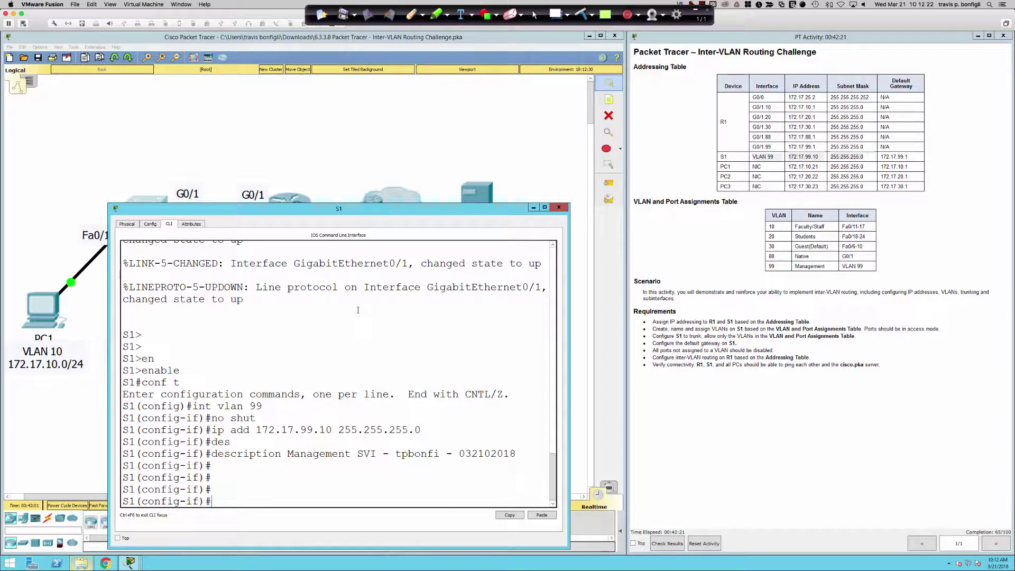
Step: List S1's full running configuration with do sh run and scroll back through the VLAN 99 settings
{"action": "type", "text": "do sh run"}
{"action": "key", "text": "Return"}
{"action": "key", "text": "space"}
{"action": "key", "text": "space"}
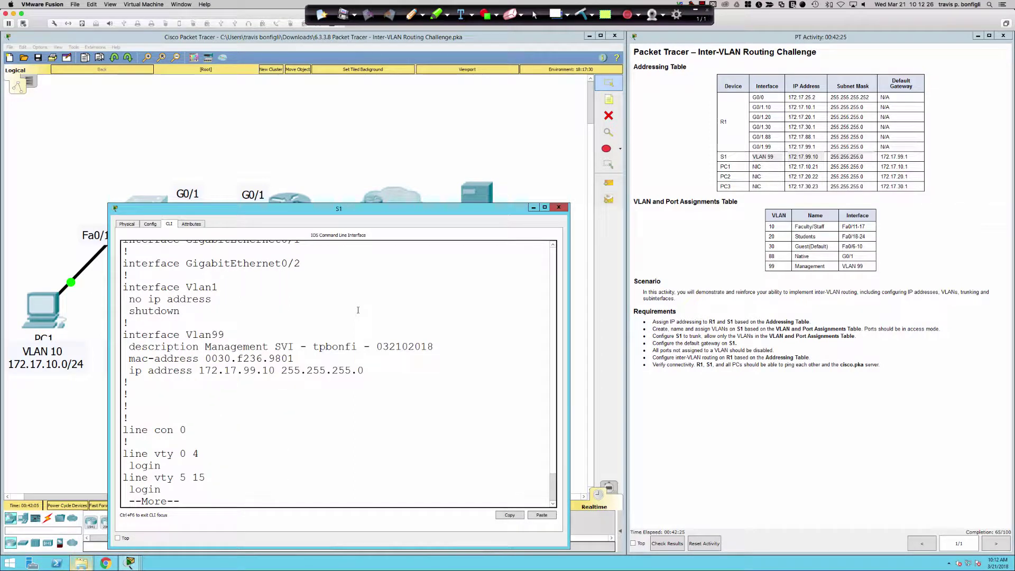
{"action": "key", "text": "space"}
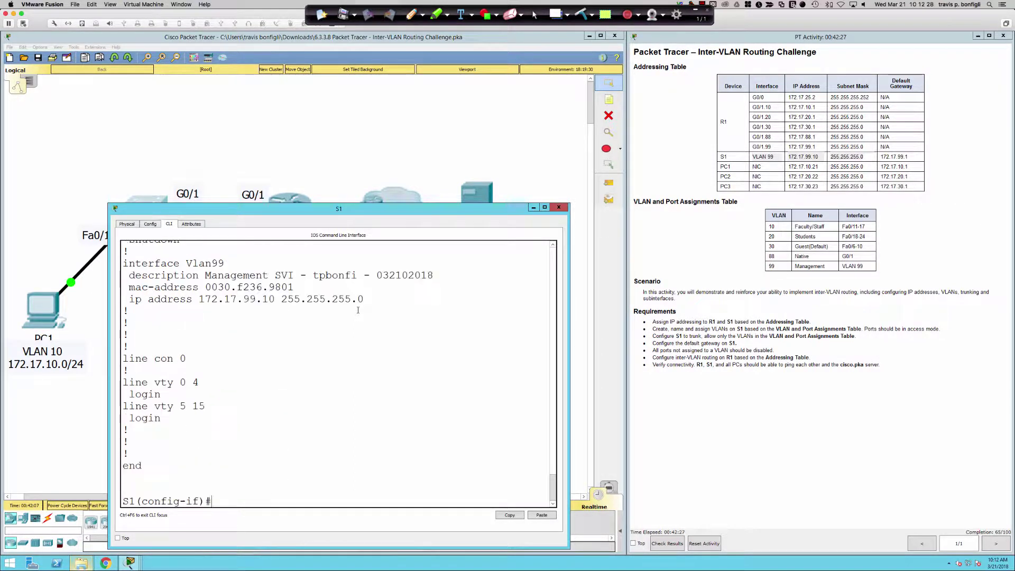
{"action": "scroll", "coordinate": [275, 349], "scroll_direction": "up", "scroll_amount": 5}
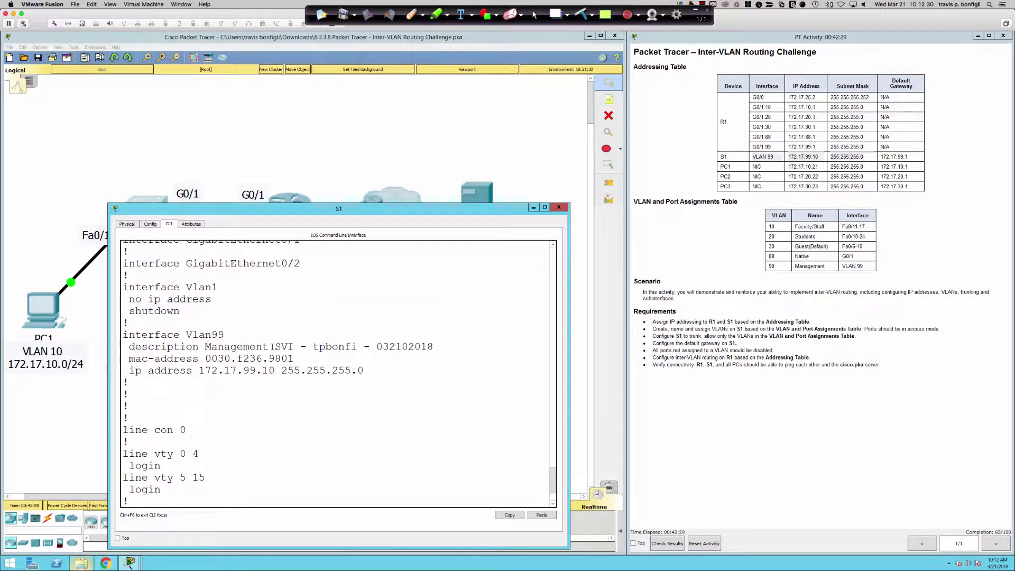
{"action": "scroll", "coordinate": [272, 347], "scroll_direction": "up", "scroll_amount": 4}
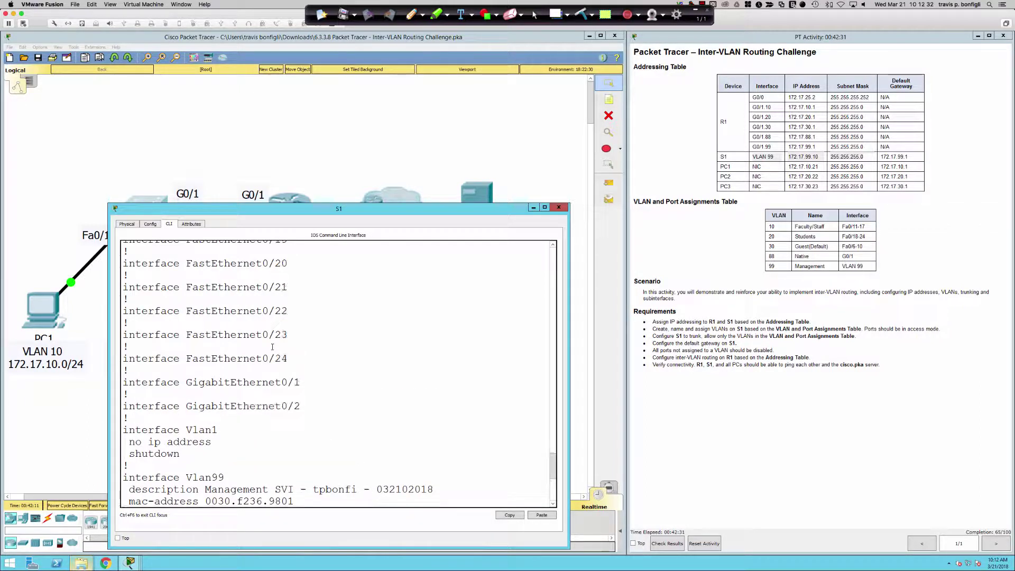
{"action": "scroll", "coordinate": [273, 347], "scroll_direction": "up", "scroll_amount": 7}
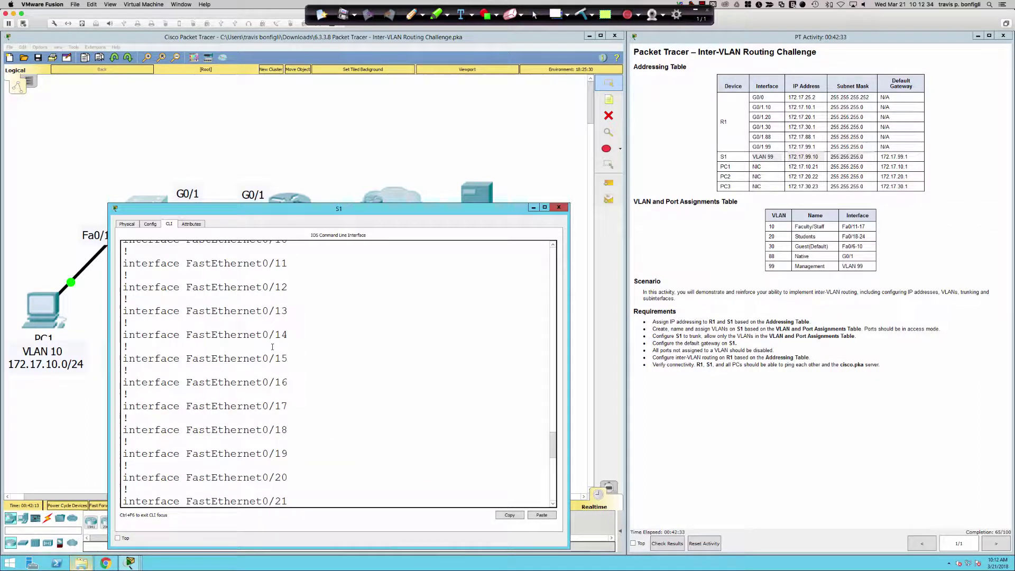
{"action": "scroll", "coordinate": [271, 345], "scroll_direction": "up", "scroll_amount": 8}
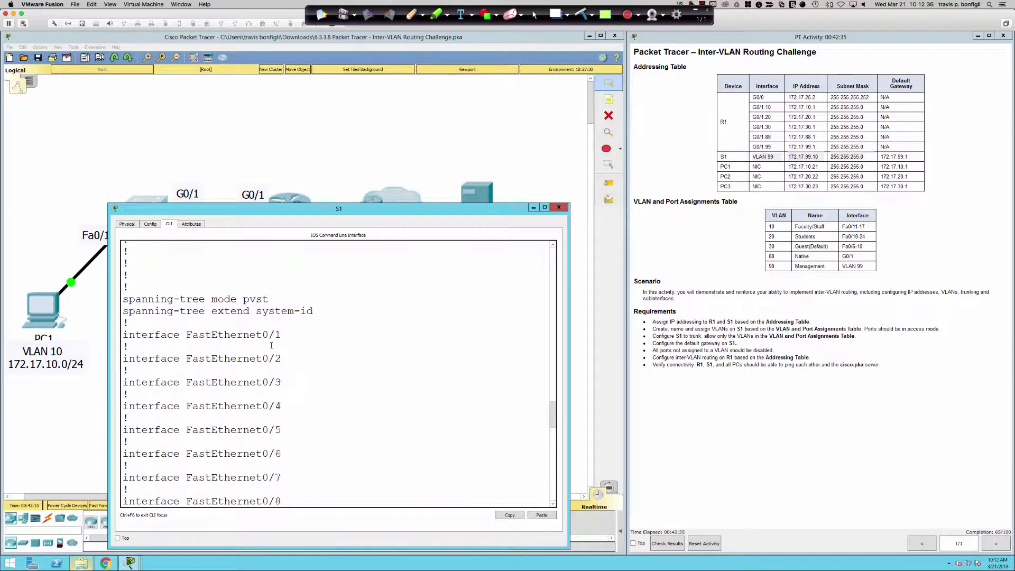
{"action": "scroll", "coordinate": [271, 346], "scroll_direction": "up", "scroll_amount": 2}
{"action": "scroll", "coordinate": [328, 346], "scroll_direction": "down", "scroll_amount": 20}
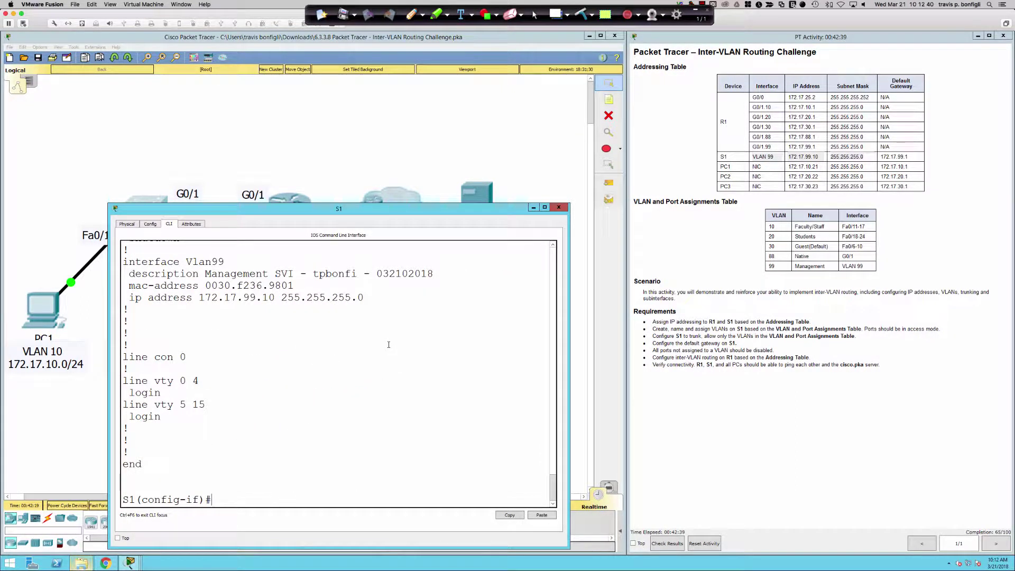
{"action": "key", "text": "Return"}
{"action": "key", "text": "Return"}
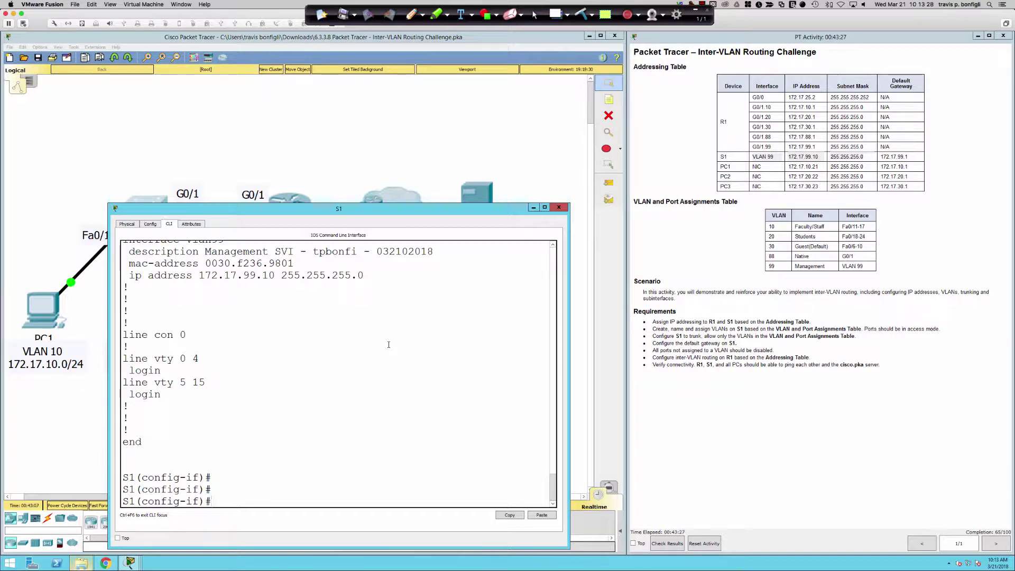
Step: Leave interface mode and apply ip default-gateway 172.17.99.1 on S1
{"action": "type", "text": "exit"}
{"action": "key", "text": "Return"}
{"action": "key", "text": "Return"}
{"action": "key", "text": "Return"}
{"action": "key", "text": "Return"}
{"action": "type", "text": "ip def"}
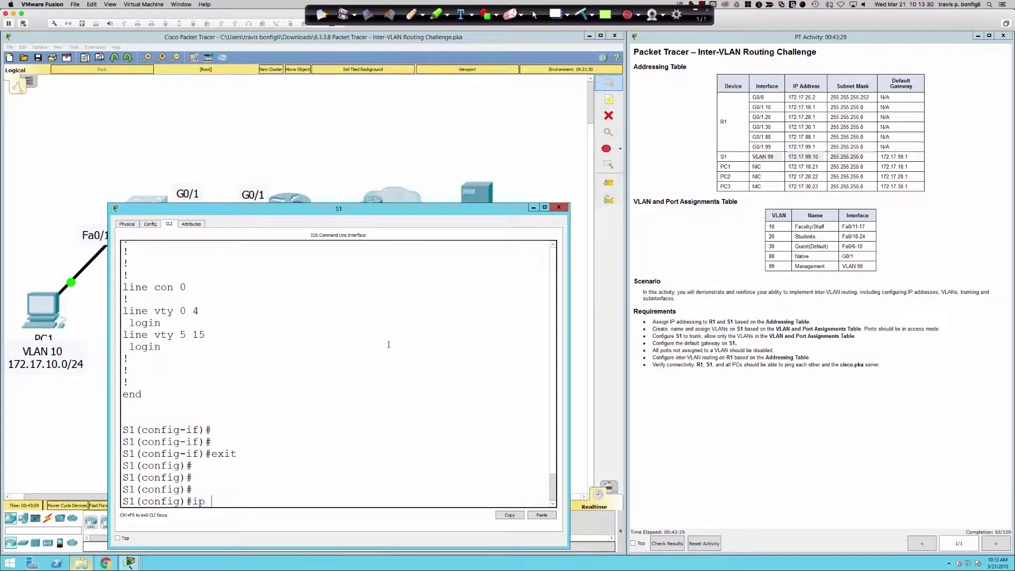
{"action": "key", "text": "Tab"}
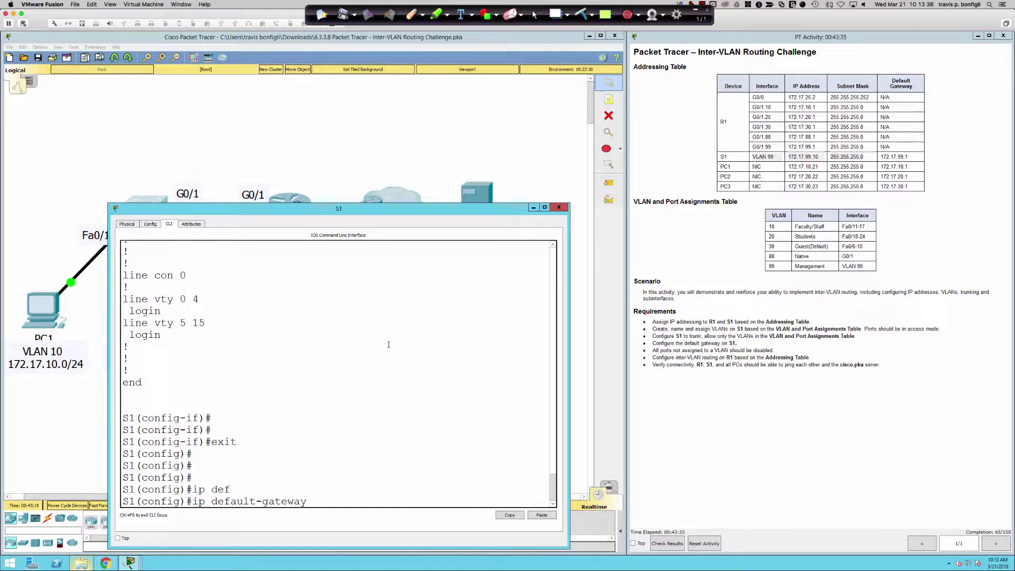
{"action": "type", "text": "172.17.99.1"}
{"action": "key", "text": "Return"}
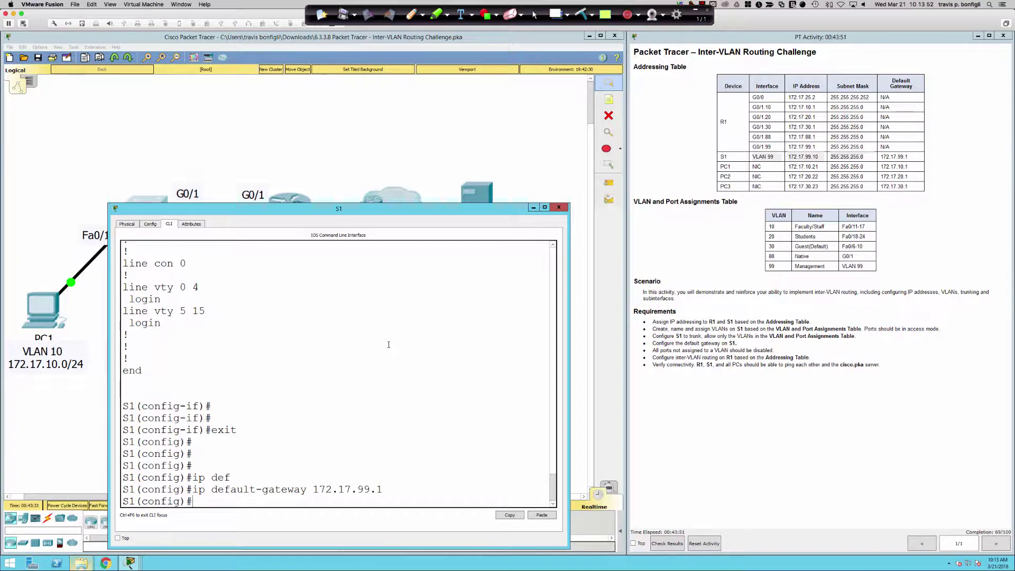
{"action": "key", "text": "Return"}
{"action": "key", "text": "Return"}
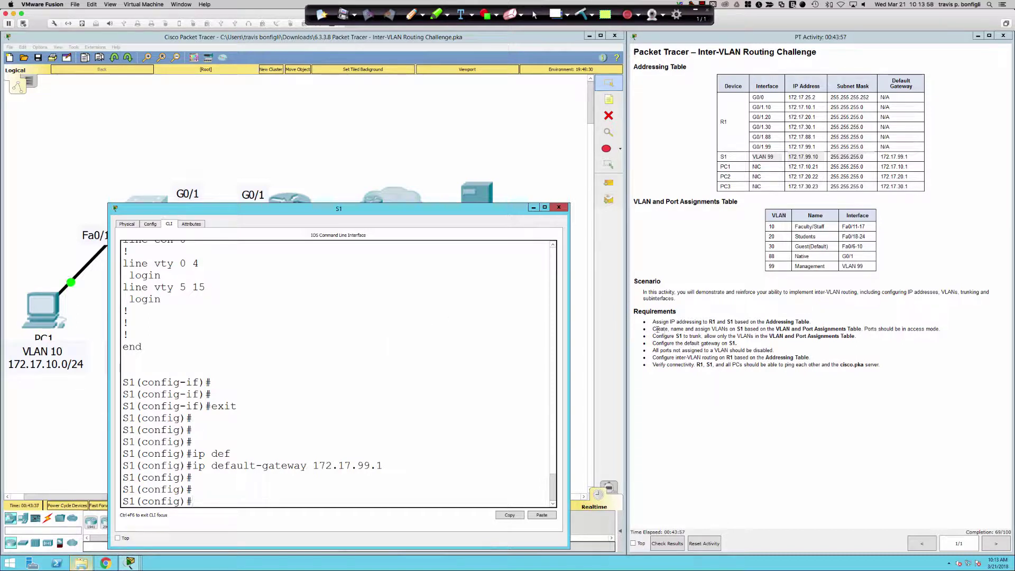
Step: Highlight the VLAN creation and access-port requirements in the activity instructions
{"action": "left_click_drag", "start_coordinate": [654, 329], "coordinate": [935, 331]}
{"action": "left_click", "coordinate": [877, 331]}
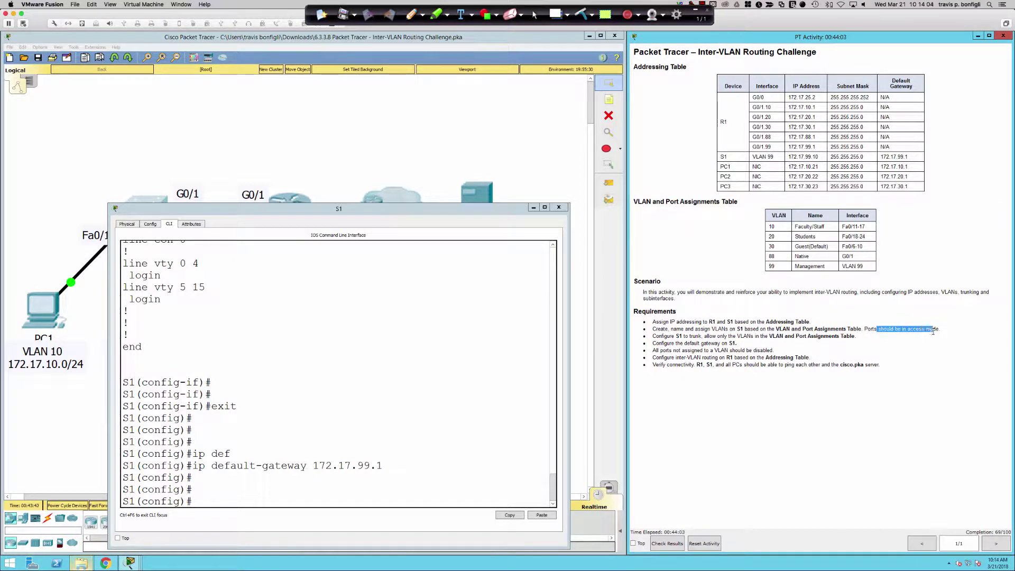
{"action": "left_click", "coordinate": [435, 470]}
{"action": "key", "text": "Return"}
{"action": "key", "text": "Return"}
{"action": "key", "text": "Return"}
Step: Create VLANs 10 Faculty/Staff, 20 Students and 30 Guest(Default) on S1
{"action": "type", "text": "vlan "}
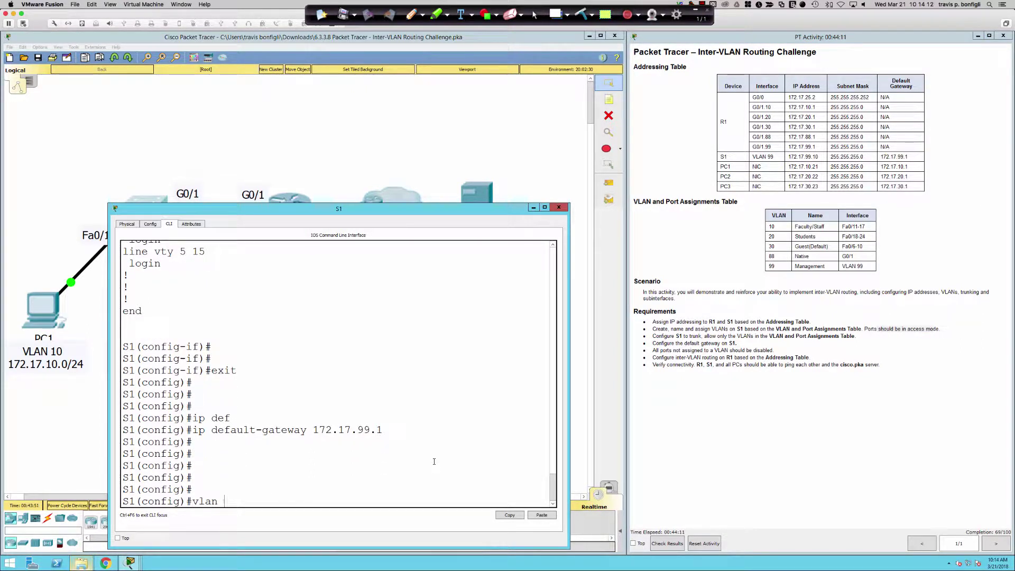
{"action": "type", "text": "10"}
{"action": "key", "text": "Return"}
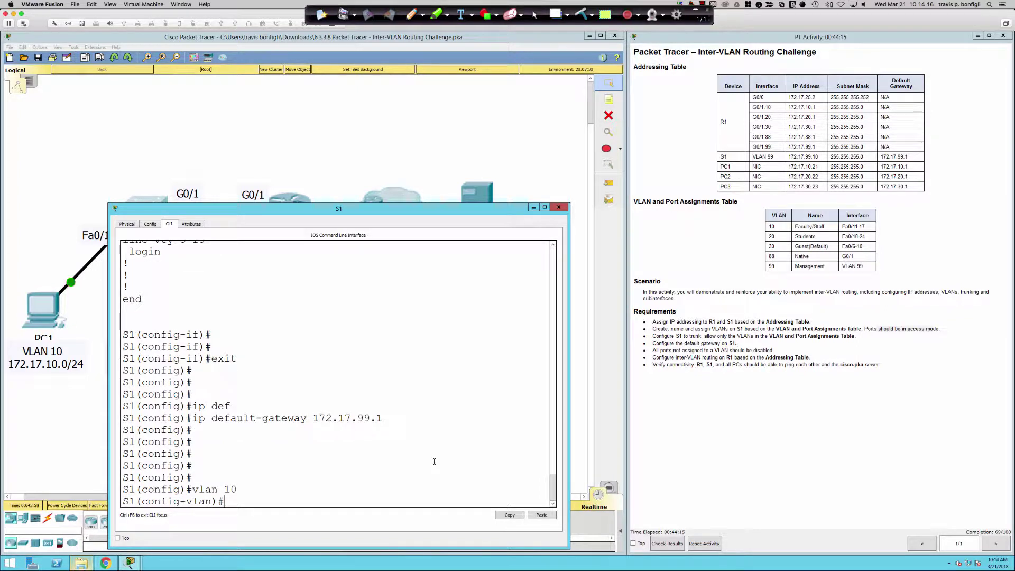
{"action": "type", "text": "name Faculty/Staff"}
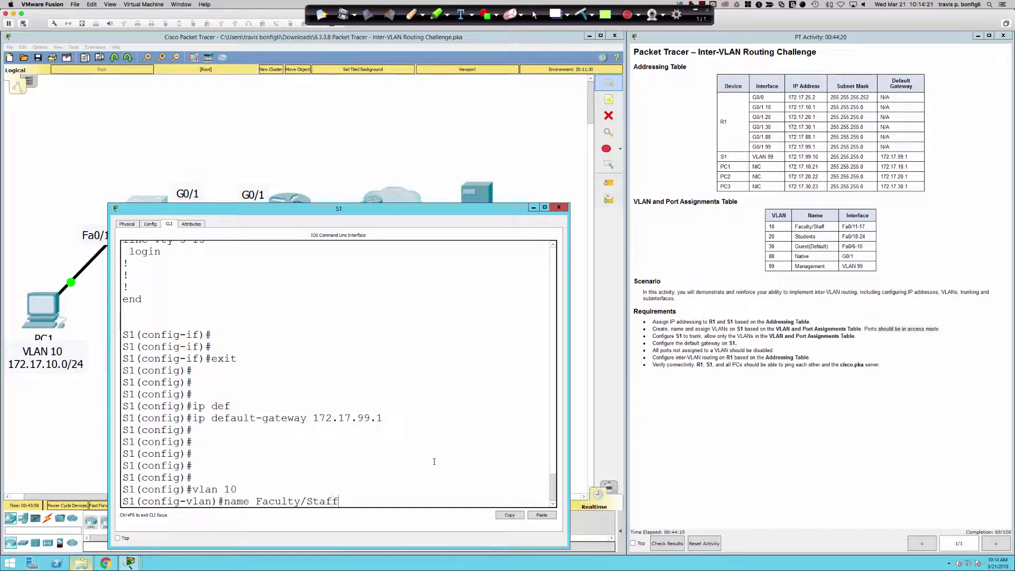
{"action": "key", "text": "Return"}
{"action": "type", "text": "vlan 20"}
{"action": "key", "text": "Return"}
{"action": "type", "text": "name Students"}
{"action": "key", "text": "Return"}
{"action": "type", "text": "vlan)#vlan"}
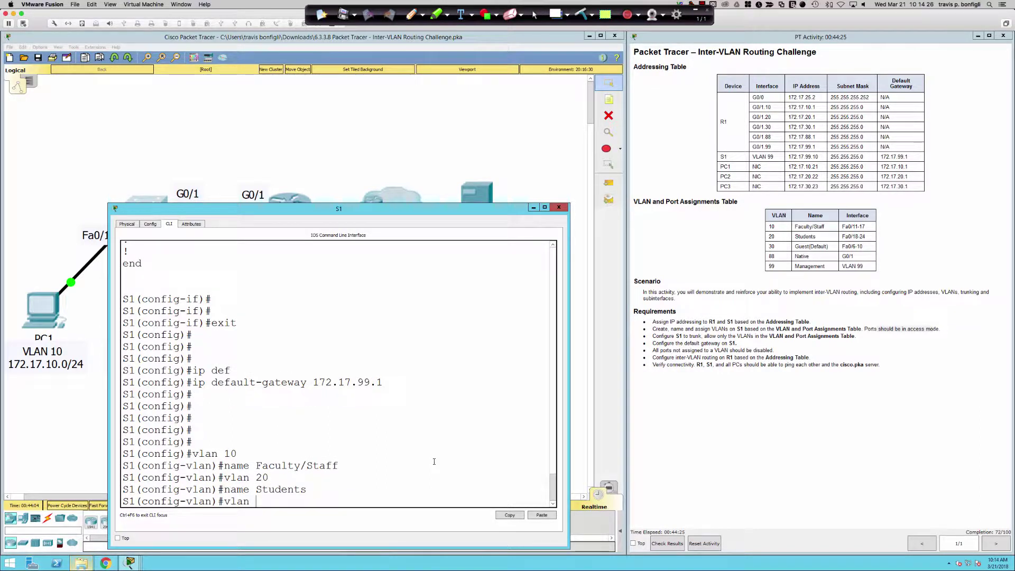
{"action": "type", "text": " 30"}
{"action": "key", "text": "Return"}
{"action": "type", "text": "name Guest(Default)"}
{"action": "key", "text": "Return"}
Step: Create VLAN 88 named Native and VLAN 99 named Management
{"action": "type", "text": "vlan 88"}
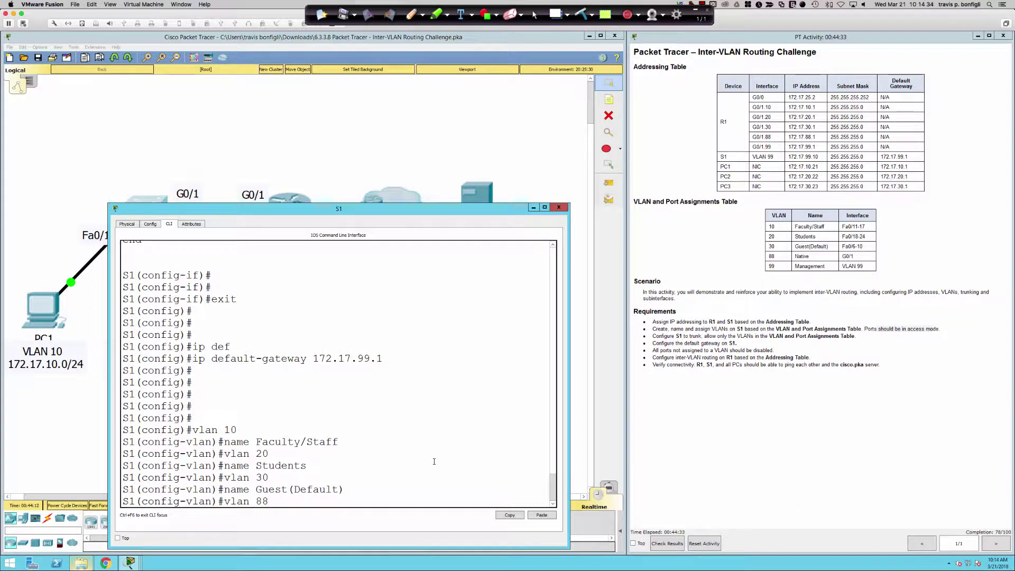
{"action": "key", "text": "Return"}
{"action": "type", "text": "name Native"}
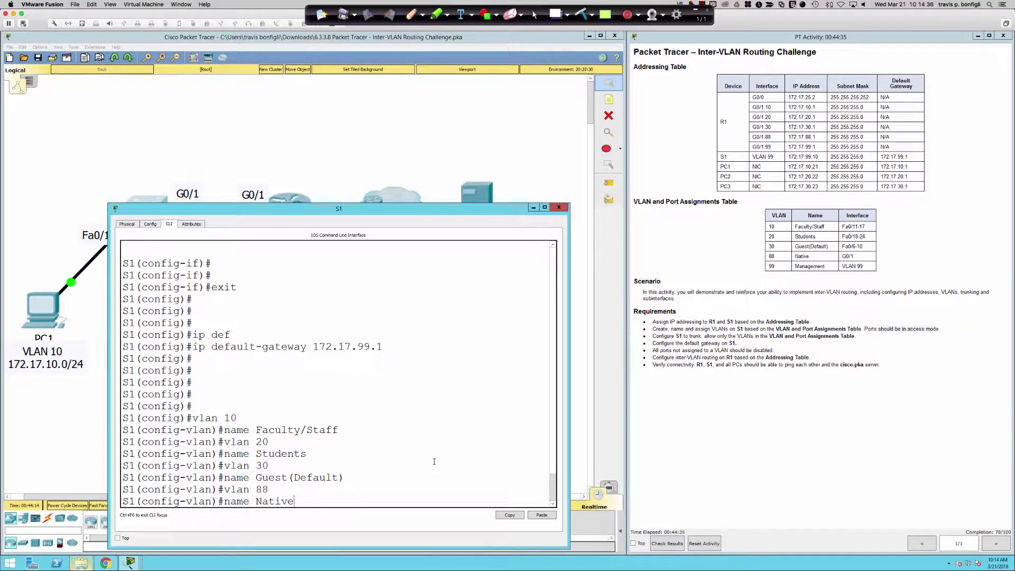
{"action": "key", "text": "Return"}
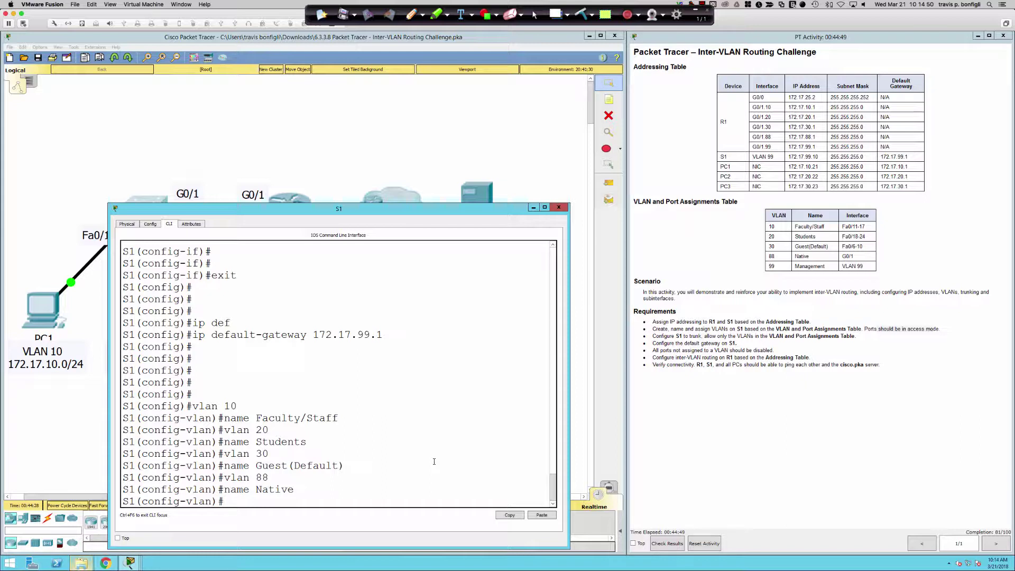
{"action": "type", "text": "vlan 99"}
{"action": "key", "text": "Return"}
{"action": "type", "text": "name "}
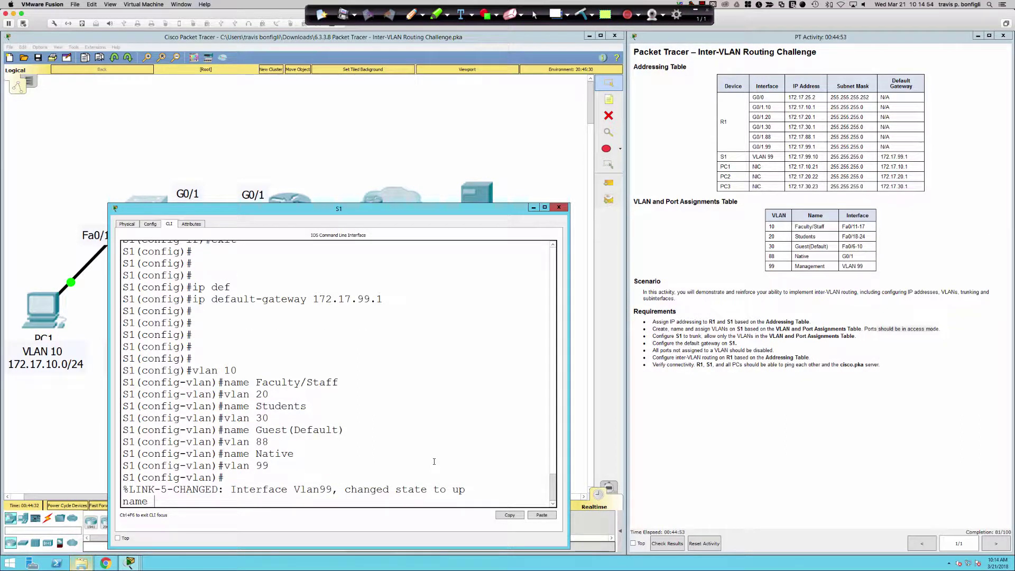
{"action": "type", "text": "Management"}
{"action": "key", "text": "Return"}
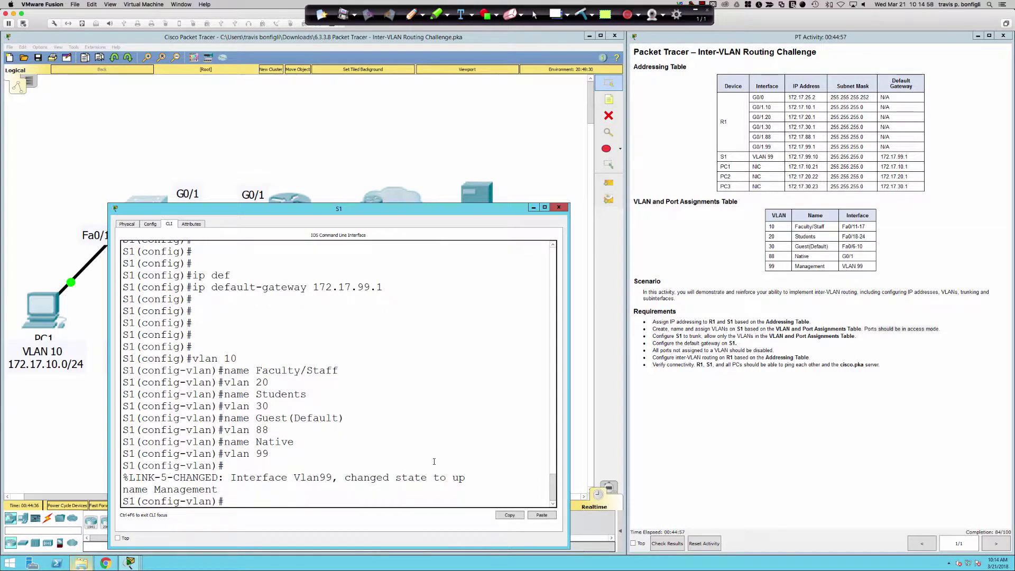
{"action": "key", "text": "Return"}
{"action": "key", "text": "Return"}
{"action": "key", "text": "Return"}
Step: Check the VLAN list with do sh vlan br in a widened S1 window, then exit VLAN mode
{"action": "type", "text": "do sh vlan br"}
{"action": "key", "text": "Return"}
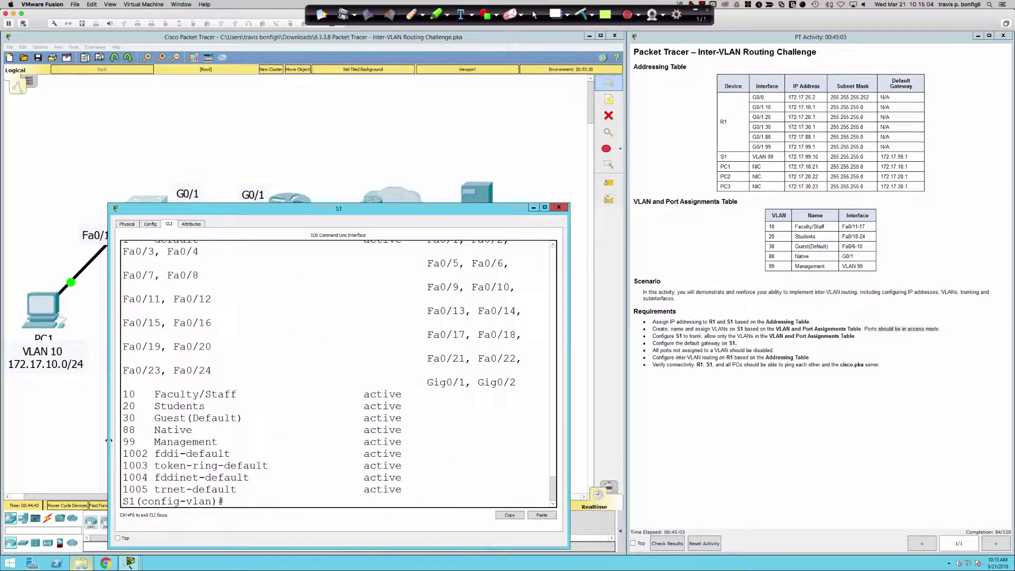
{"action": "left_click_drag", "start_coordinate": [109, 439], "coordinate": [13, 439]}
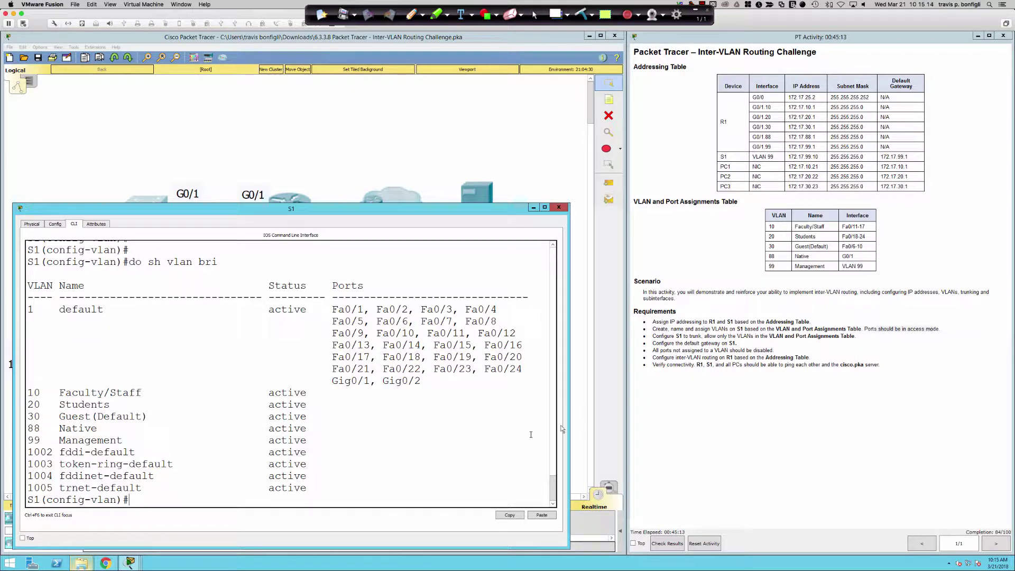
{"action": "left_click_drag", "start_coordinate": [569, 421], "coordinate": [620, 421]}
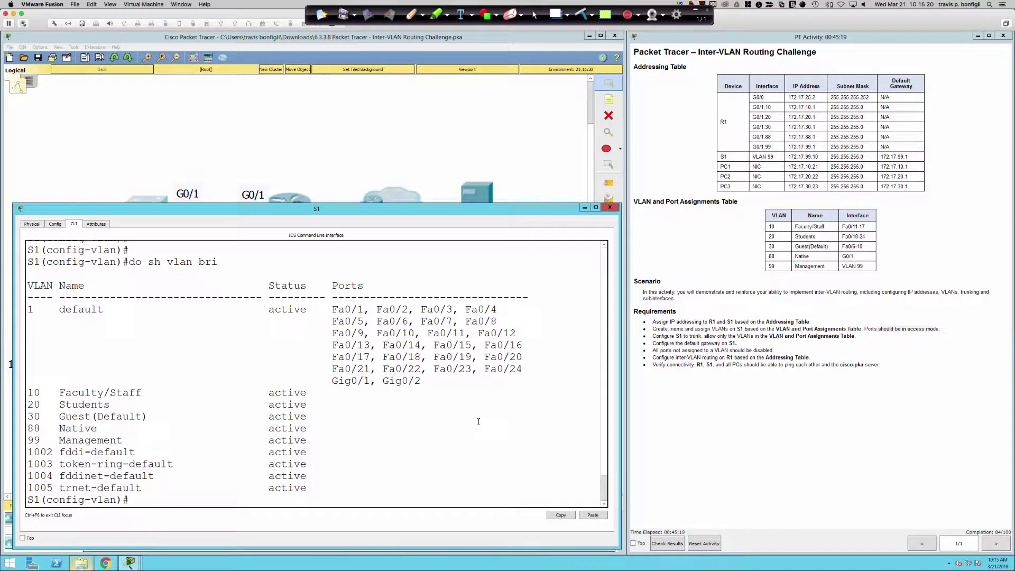
{"action": "type", "text": "exit"}
{"action": "key", "text": "Return"}
{"action": "key", "text": "Return"}
{"action": "key", "text": "Return"}
{"action": "key", "text": "Return"}
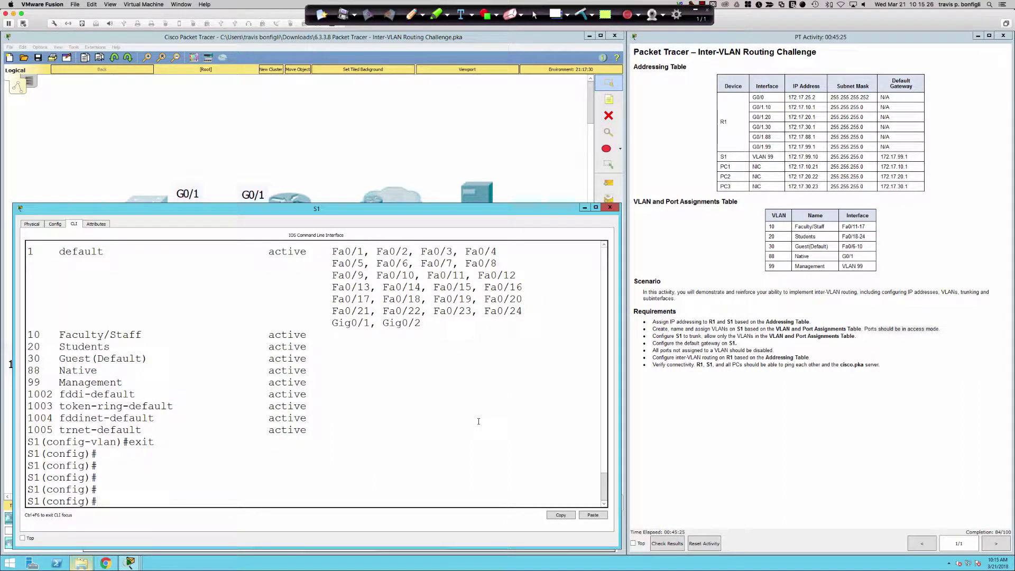
{"action": "key", "text": "Return"}
{"action": "key", "text": "Return"}
{"action": "key", "text": "Return"}
{"action": "key", "text": "Return"}
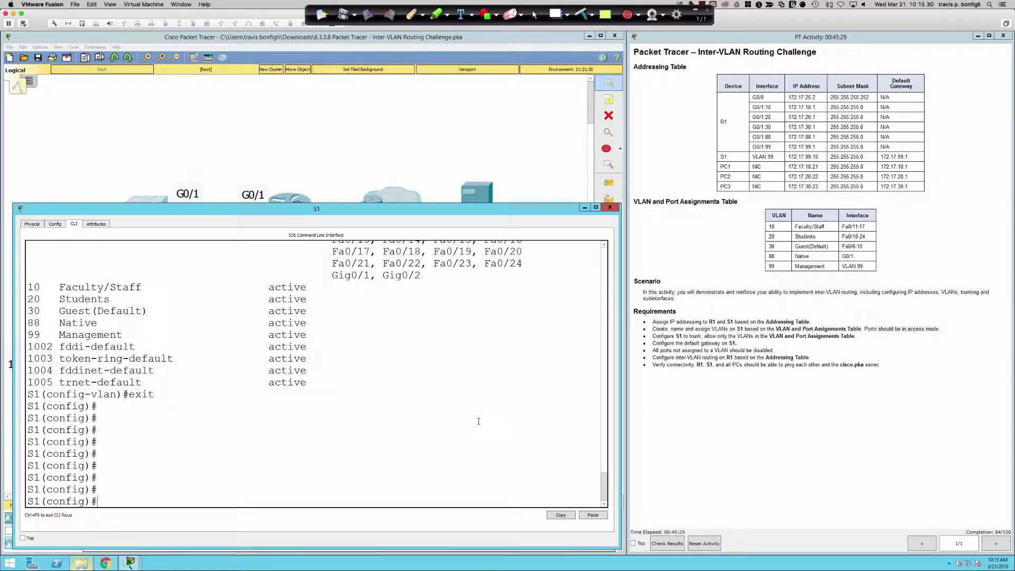
Step: Make ports Fa0/11-17 access ports assigned to VLAN 10
{"action": "type", "text": "int ra fa0/11-17"}
{"action": "key", "text": "Return"}
{"action": "type", "text": "swi"}
{"action": "key", "text": "Tab"}
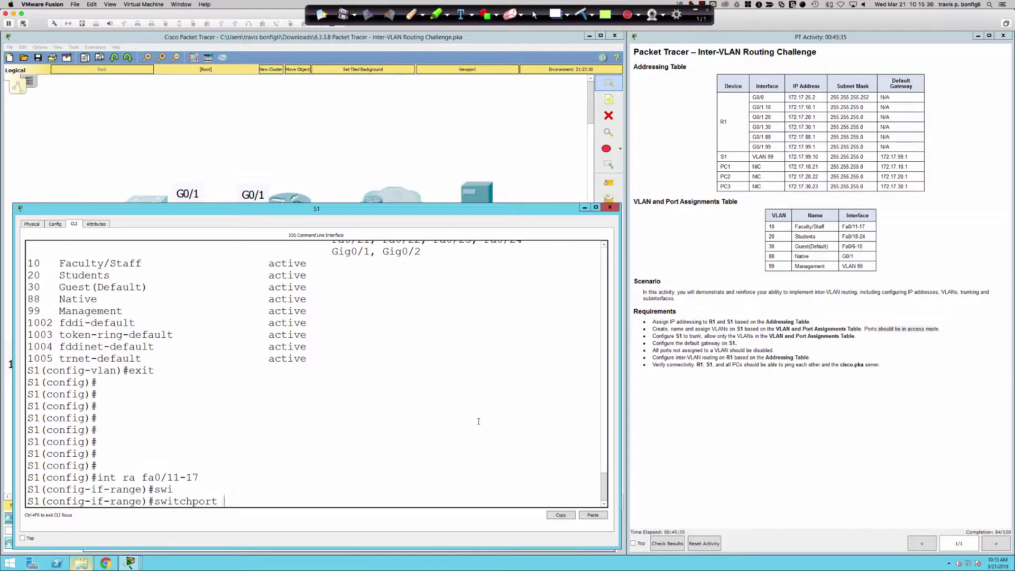
{"action": "type", "text": "mode acc"}
{"action": "key", "text": "Return"}
{"action": "type", "text": "sw"}
{"action": "key", "text": "Tab"}
{"action": "type", "text": "a"}
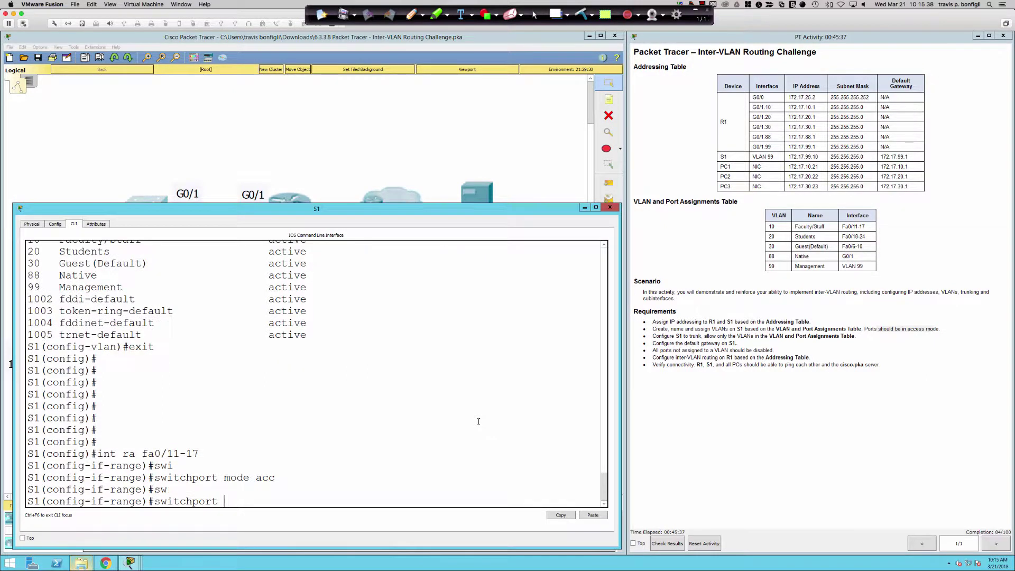
{"action": "type", "text": "cc"}
{"action": "key", "text": "Tab"}
{"action": "type", "text": "vlan "}
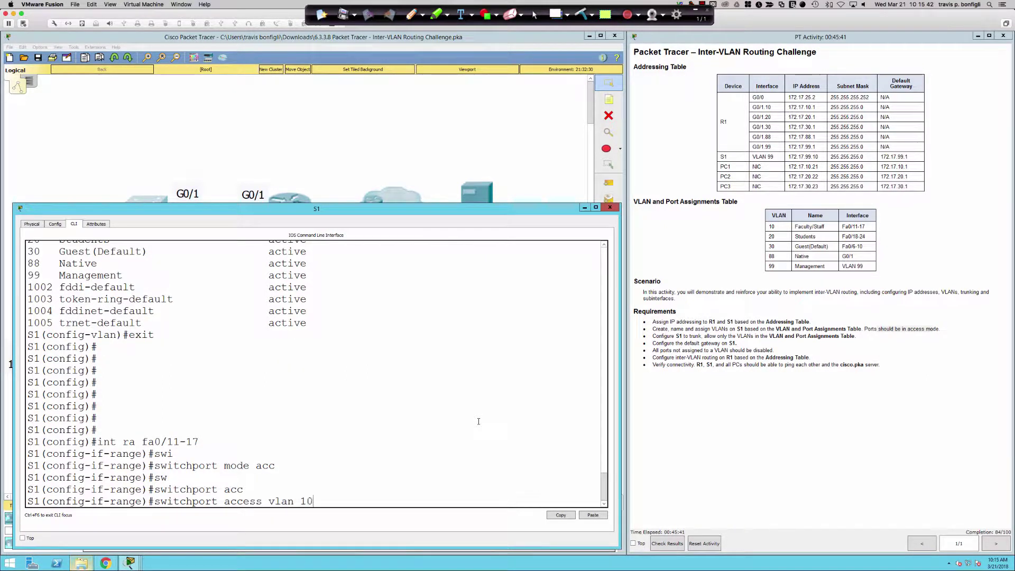
{"action": "type", "text": "10"}
{"action": "key", "text": "Return"}
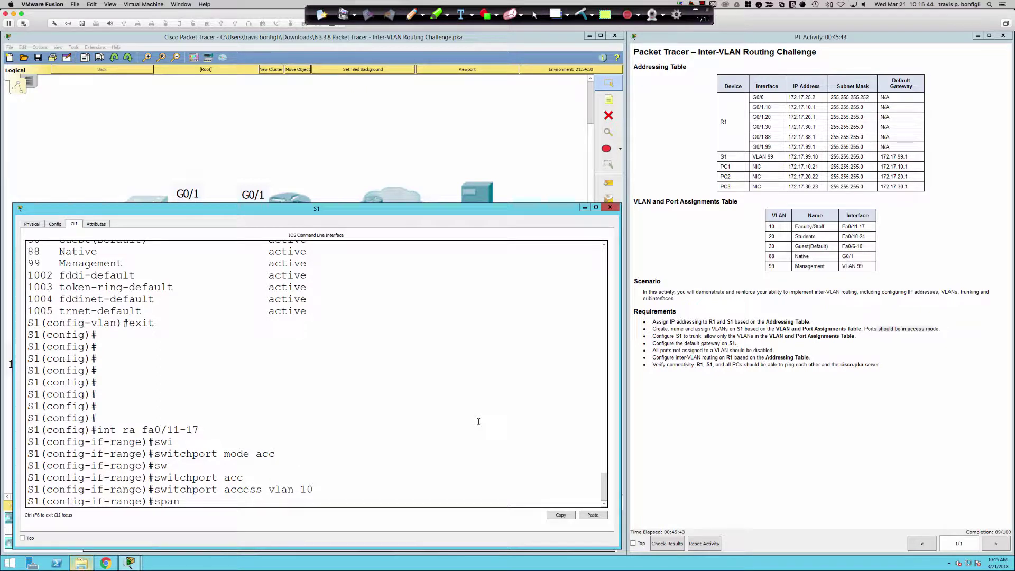
Step: Enable spanning-tree portfast on ports Fa0/11-17
{"action": "type", "text": "span"}
{"action": "key", "text": "Tab"}
{"action": "type", "text": "portf"}
{"action": "key", "text": "Tab"}
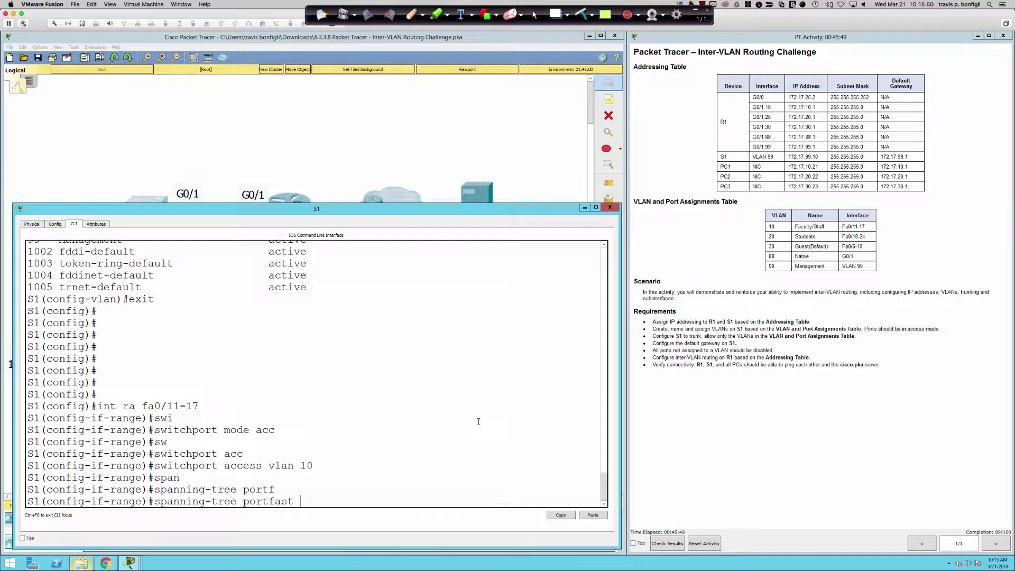
{"action": "key", "text": "Return"}
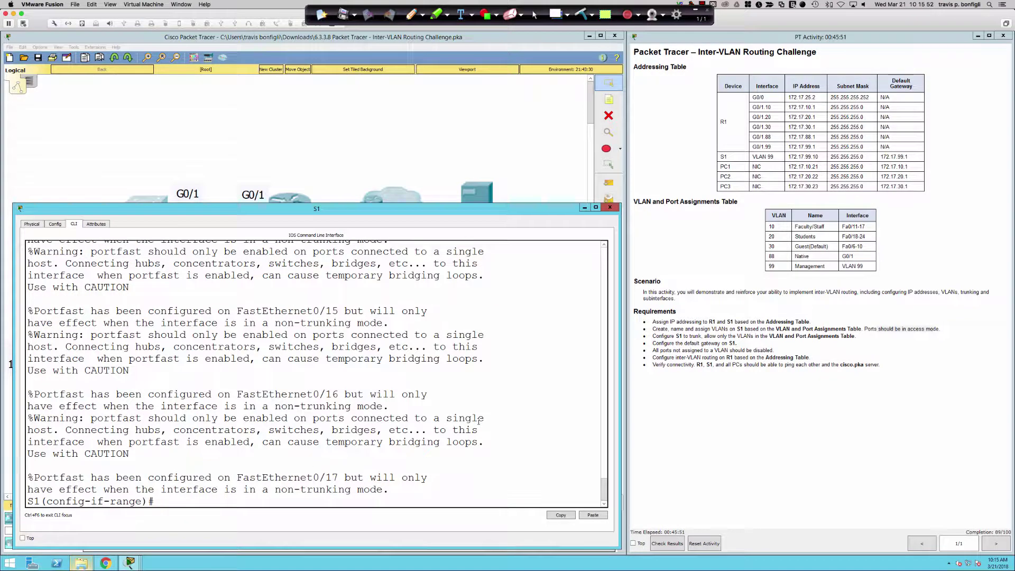
{"action": "key", "text": "Return"}
{"action": "key", "text": "Return"}
{"action": "key", "text": "Return"}
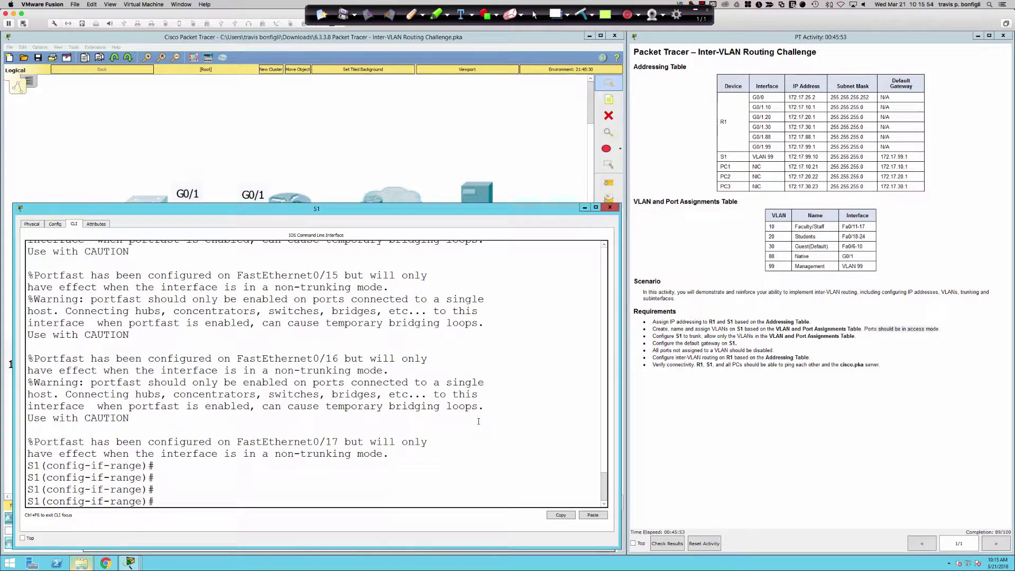
{"action": "key", "text": "Return"}
{"action": "key", "text": "Return"}
{"action": "key", "text": "Return"}
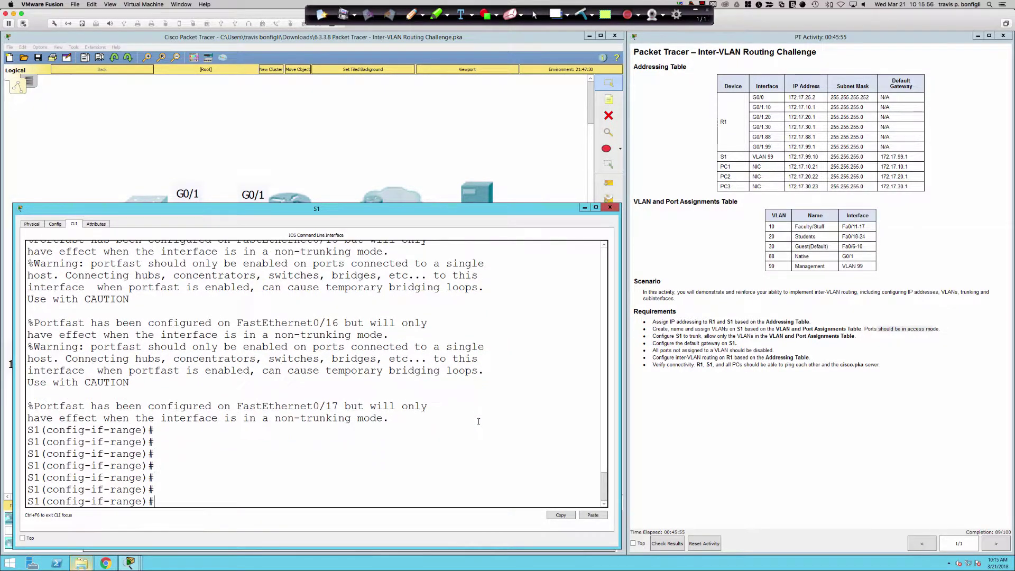
{"action": "type", "text": "int"}
Step: Make ports Fa0/18-24 access ports assigned to VLAN 20
{"action": "type", "text": "ra fa0/18-24"}
{"action": "key", "text": "Return"}
{"action": "type", "text": "swi"}
{"action": "key", "text": "Tab"}
{"action": "type", "text": "mode acc"}
{"action": "key", "text": "Return"}
{"action": "type", "text": "sw"}
{"action": "key", "text": "Tab"}
{"action": "type", "text": "acc"}
{"action": "key", "text": "Tab"}
{"action": "type", "text": "vlan "}
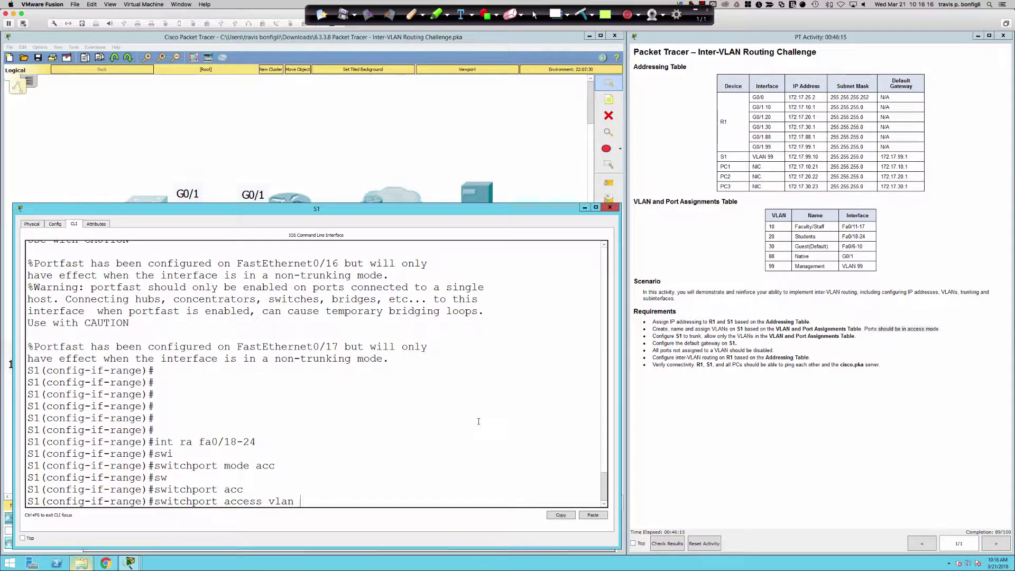
{"action": "type", "text": "20"}
{"action": "key", "text": "Return"}
Step: Enable spanning-tree portfast on ports Fa0/18-24
{"action": "type", "text": "span"}
{"action": "key", "text": "Tab"}
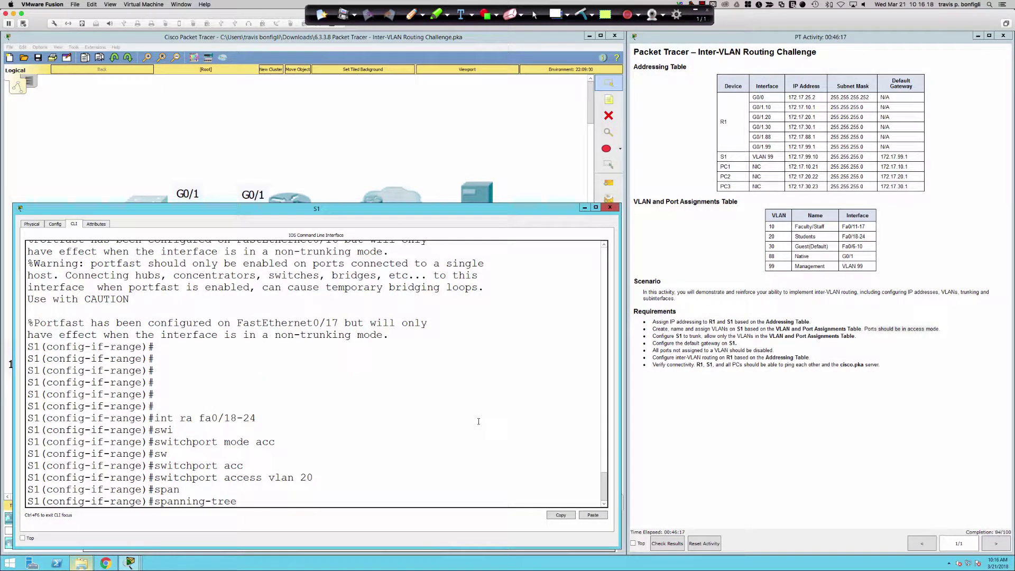
{"action": "type", "text": "portf"}
{"action": "key", "text": "Tab"}
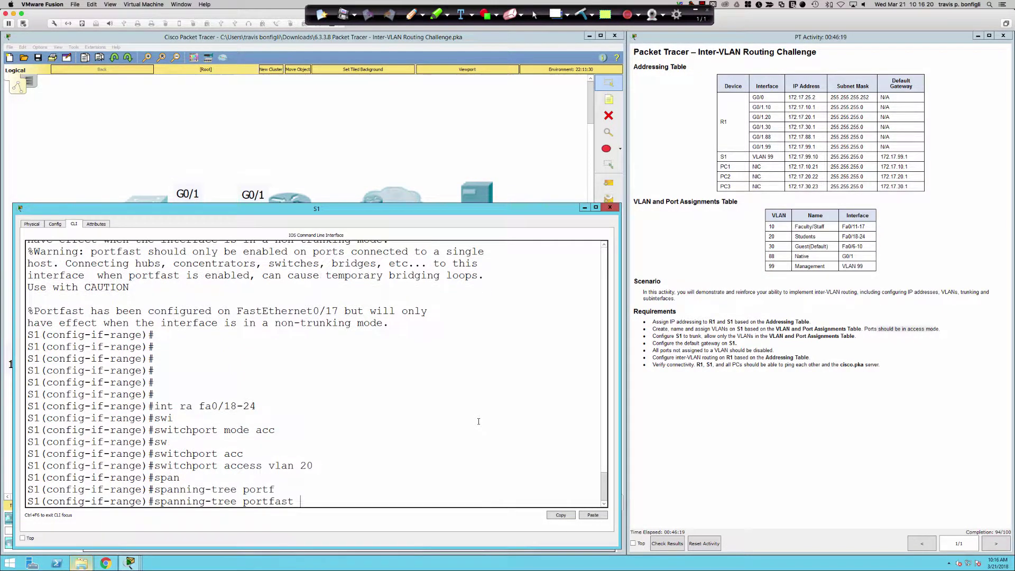
{"action": "key", "text": "Return"}
Step: Select port range Fa0/6-10 and set it to access mode
{"action": "key", "text": "Return"}
{"action": "key", "text": "Return"}
{"action": "key", "text": "Return"}
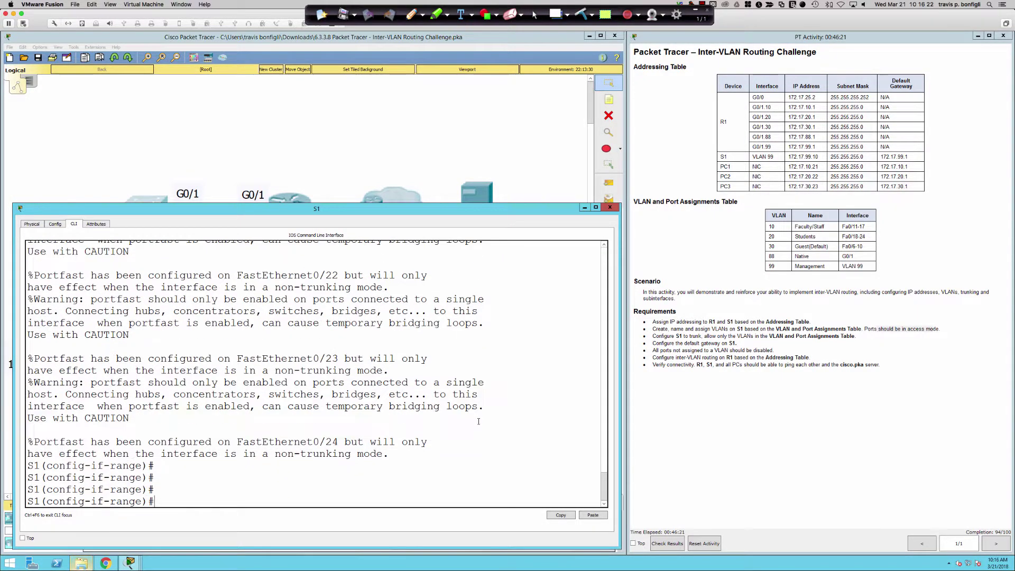
{"action": "type", "text": "int ra fa0/6-10"}
{"action": "key", "text": "Return"}
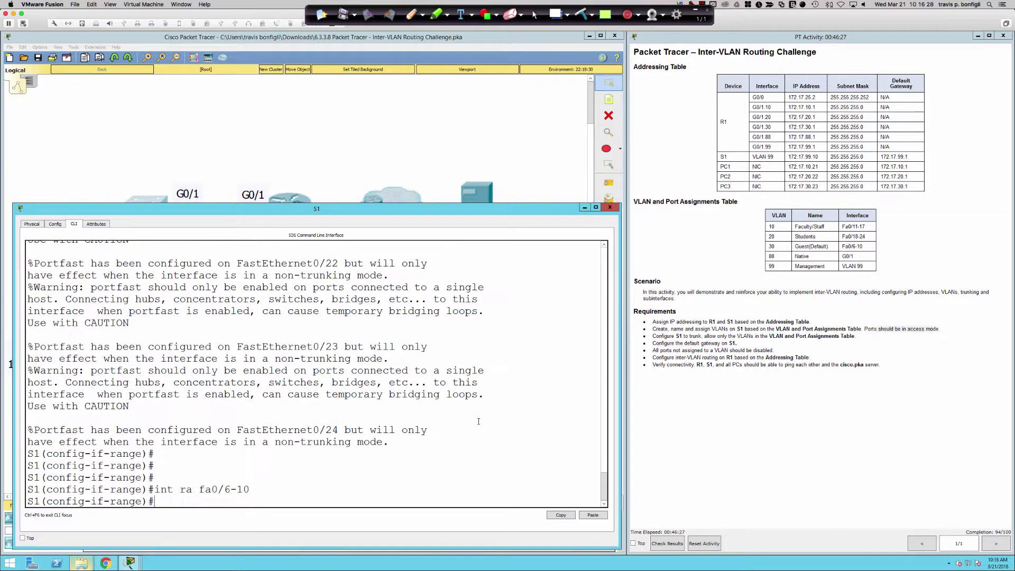
{"action": "type", "text": "sp"}
{"action": "key", "text": "BackSpace"}
{"action": "key", "text": "BackSpace"}
{"action": "type", "text": "sw"}
{"action": "key", "text": "Tab"}
{"action": "type", "text": "mode acc"}
{"action": "key", "text": "Return"}
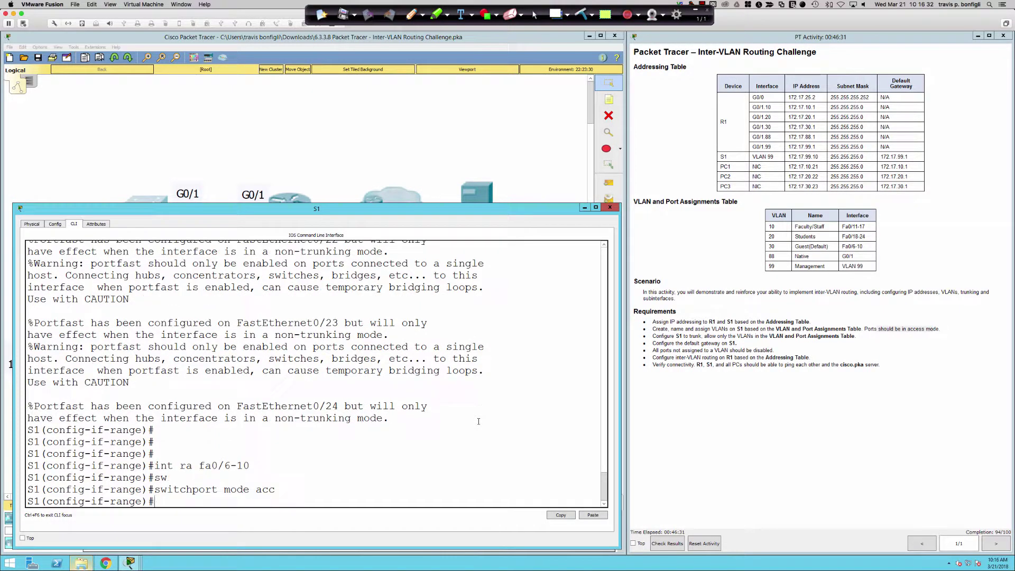
Step: Assign ports Fa0/6-10 to VLAN 30
{"action": "type", "text": "swi"}
{"action": "key", "text": "Tab"}
{"action": "type", "text": "acc"}
{"action": "key", "text": "Tab"}
{"action": "type", "text": "vla"}
{"action": "key", "text": "Tab"}
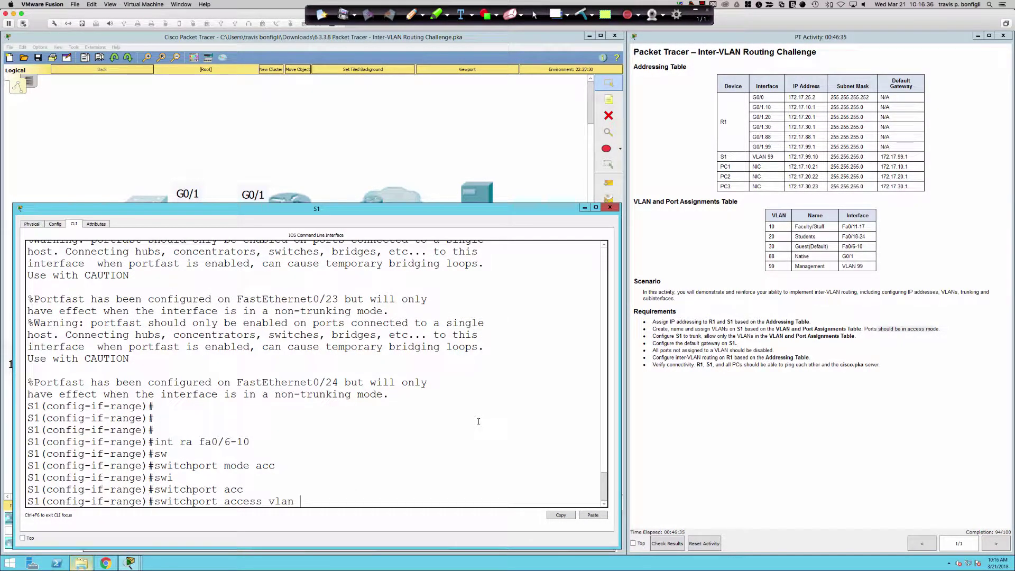
{"action": "type", "text": "30"}
{"action": "key", "text": "Return"}
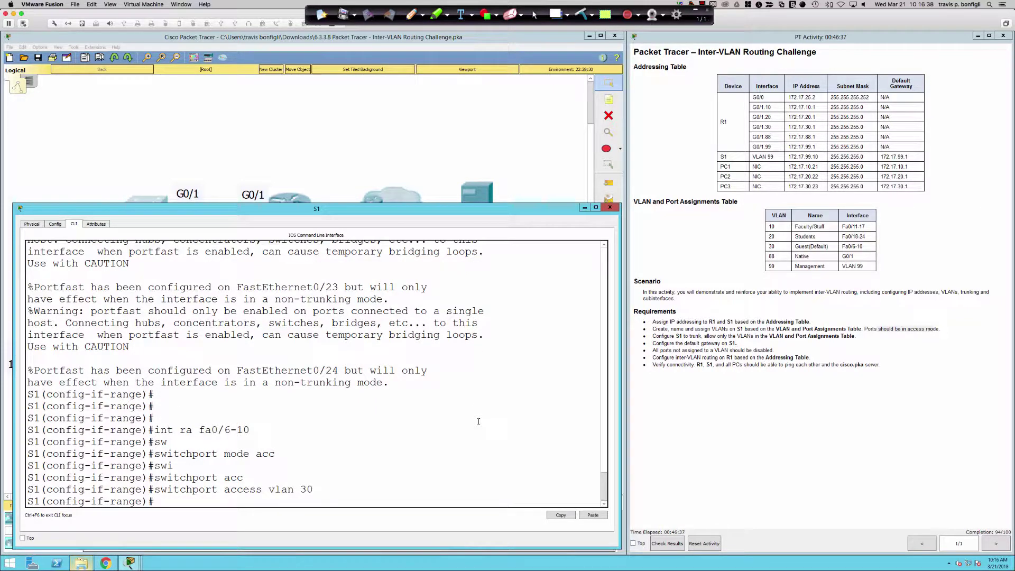
Step: Enable spanning-tree portfast and BPDU guard on ports Fa0/6-10
{"action": "type", "text": "span"}
{"action": "key", "text": "Tab"}
{"action": "type", "text": "portf"}
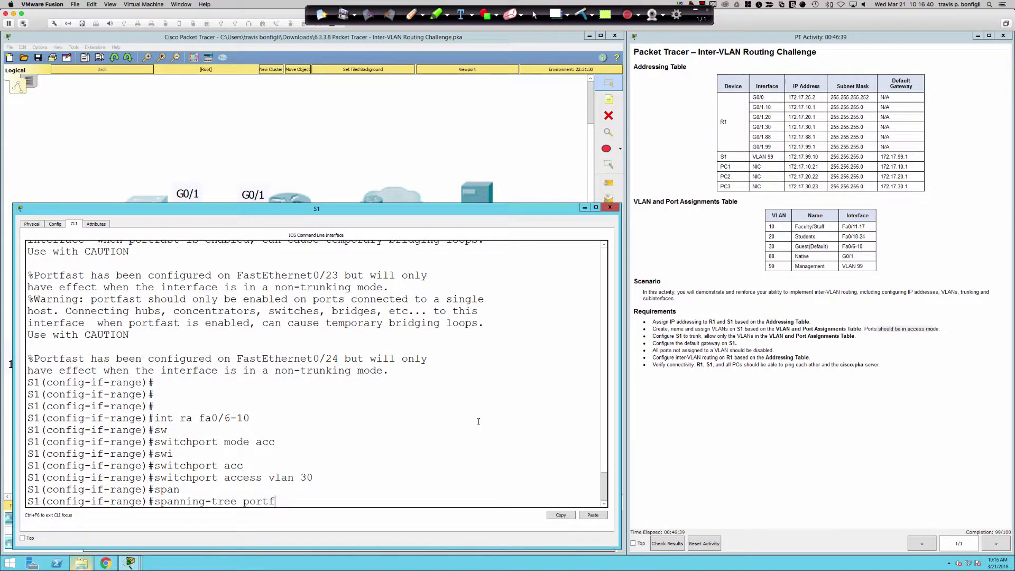
{"action": "key", "text": "Return"}
{"action": "type", "text": "span"}
{"action": "key", "text": "Tab"}
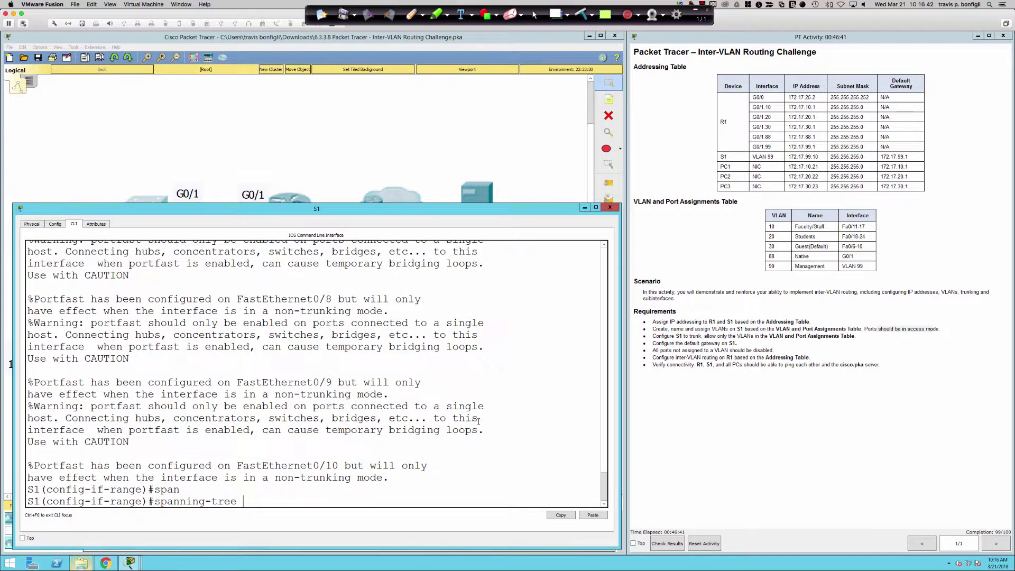
{"action": "type", "text": "bpdug"}
{"action": "key", "text": "Tab"}
{"action": "type", "text": "en"}
{"action": "key", "text": "Tab"}
{"action": "key", "text": "Return"}
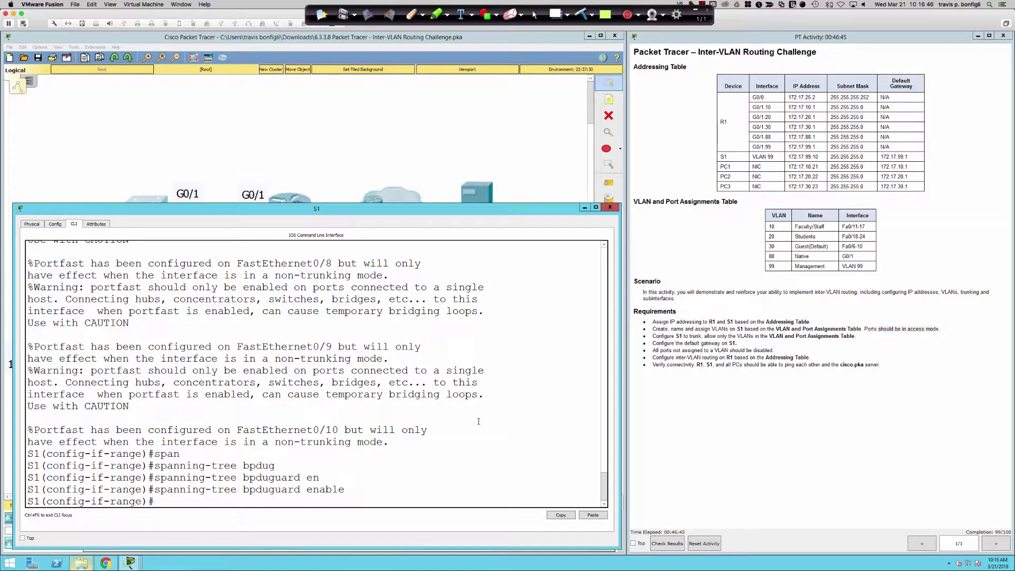
{"action": "key", "text": "Return"}
{"action": "key", "text": "Return"}
{"action": "key", "text": "Return"}
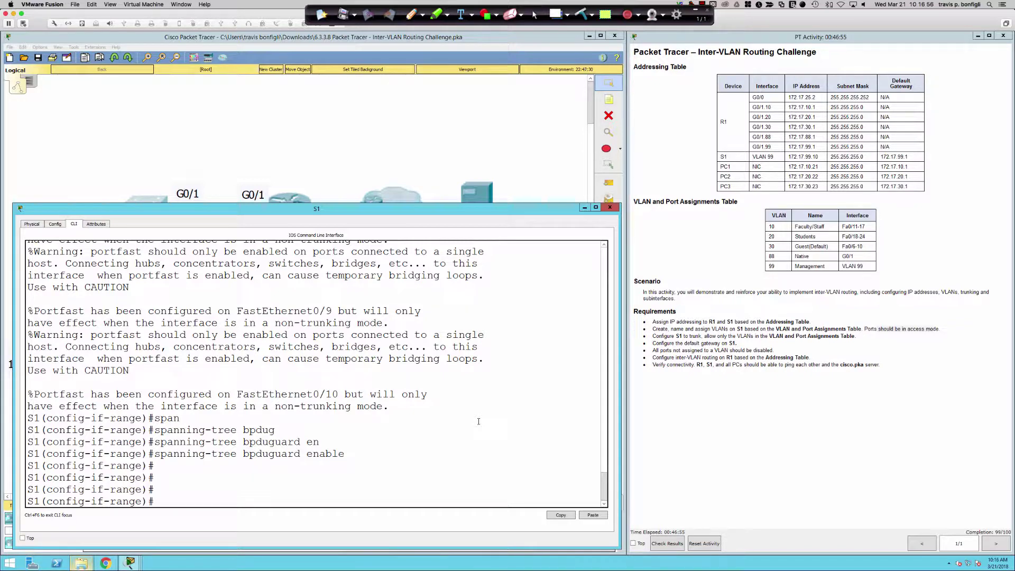
Step: Mark the default-gateway and unused-ports requirements, then run do sh vlan bri on S1
{"action": "key", "text": "Return"}
{"action": "key", "text": "Return"}
{"action": "key", "text": "Return"}
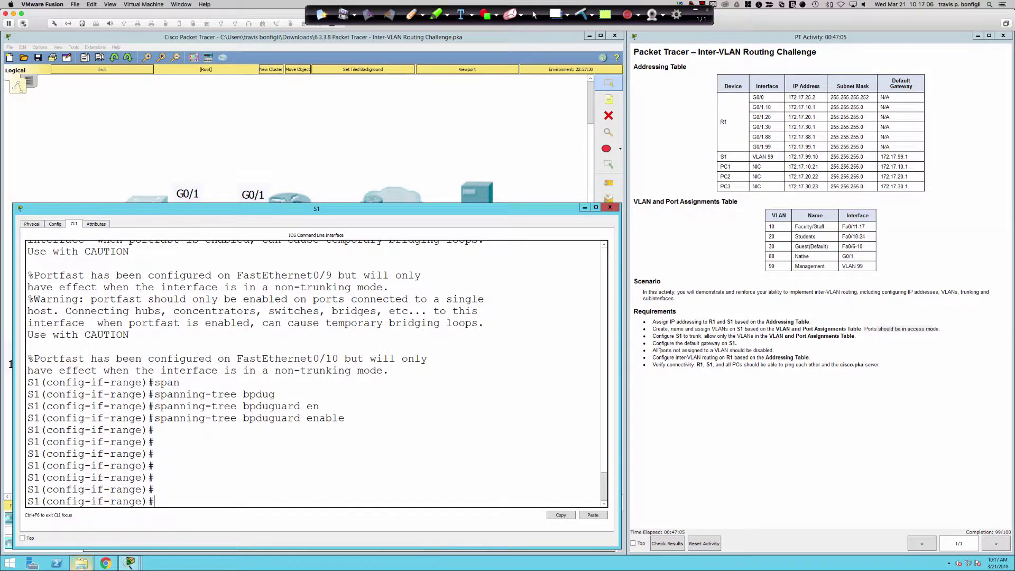
{"action": "left_click_drag", "start_coordinate": [655, 343], "coordinate": [750, 343]}
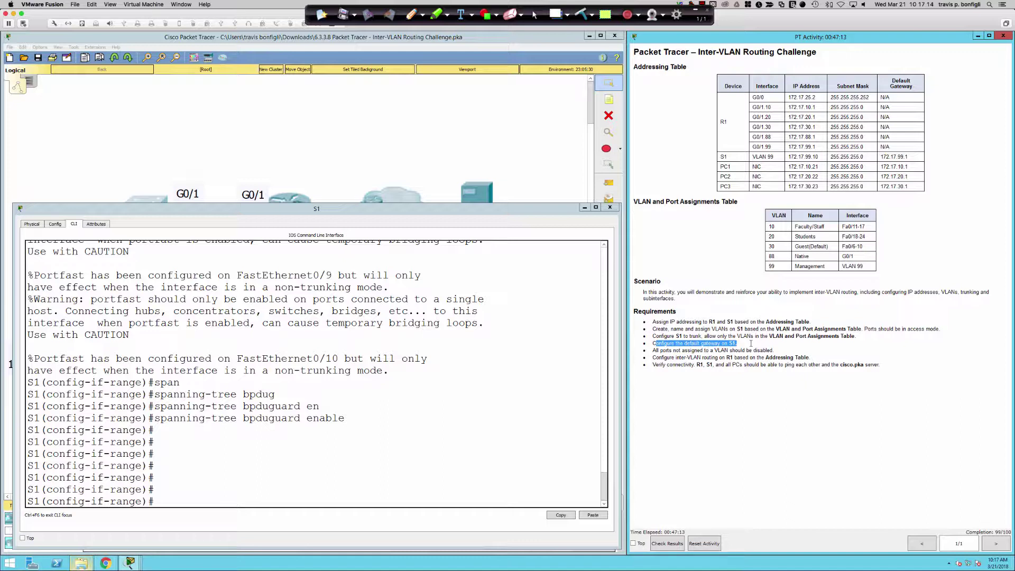
{"action": "left_click_drag", "start_coordinate": [773, 350], "coordinate": [654, 353]}
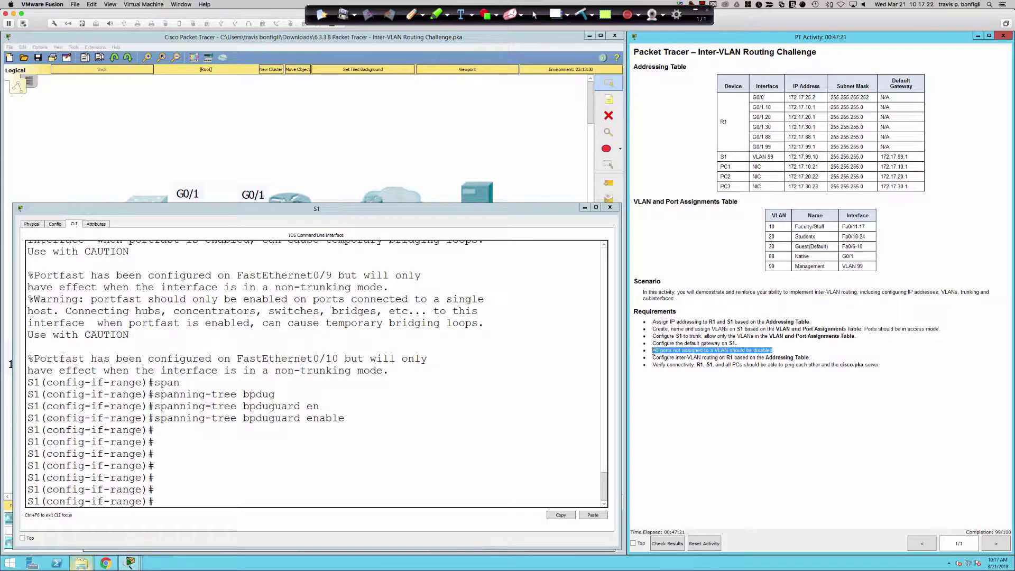
{"action": "left_click", "coordinate": [524, 405]}
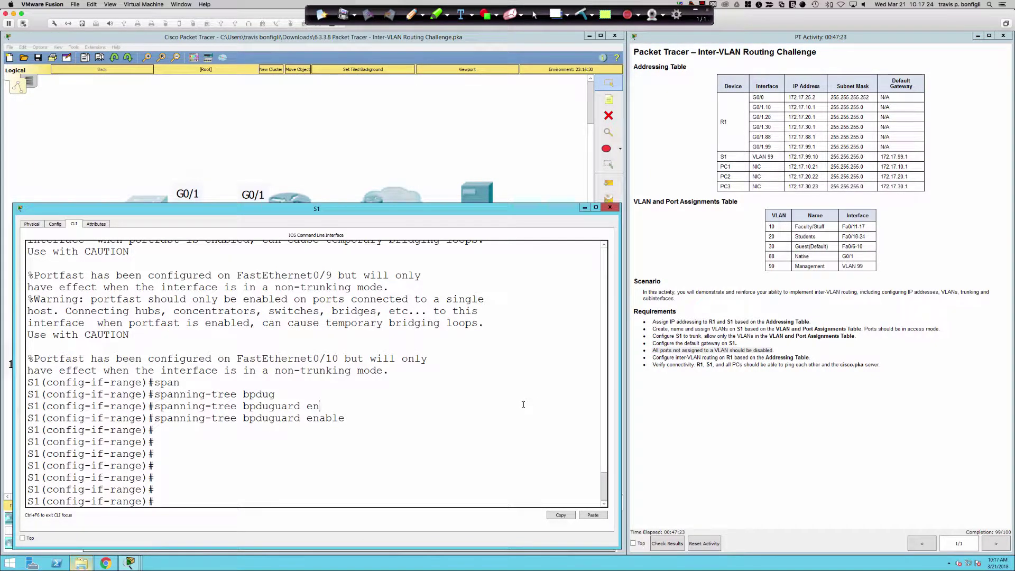
{"action": "type", "text": "do sh vlan bri"}
Step: Review S1's VLAN summary to spot the unused ports still in VLAN 1
{"action": "key", "text": "Return"}
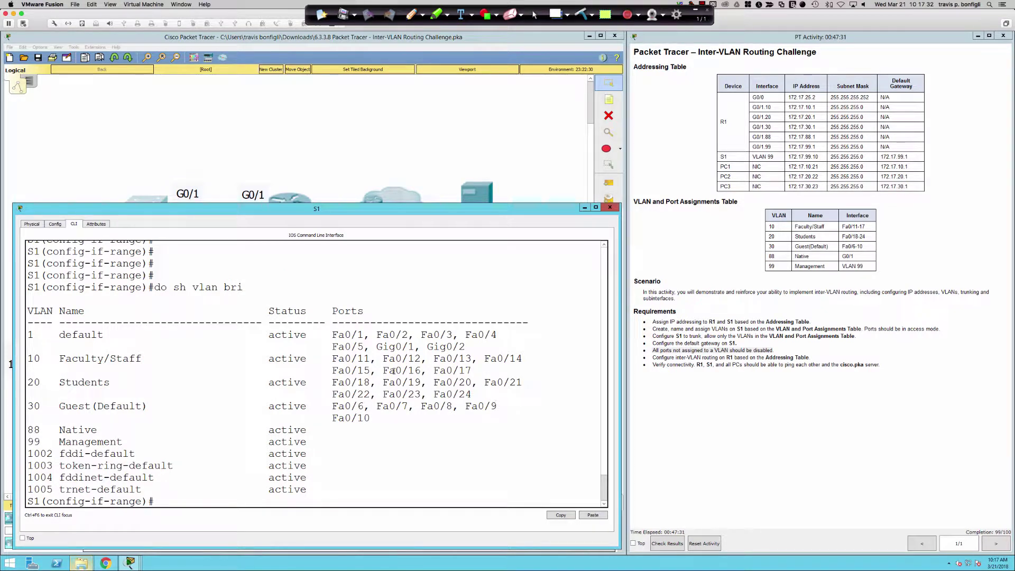
{"action": "left_click_drag", "start_coordinate": [465, 347], "coordinate": [334, 335]}
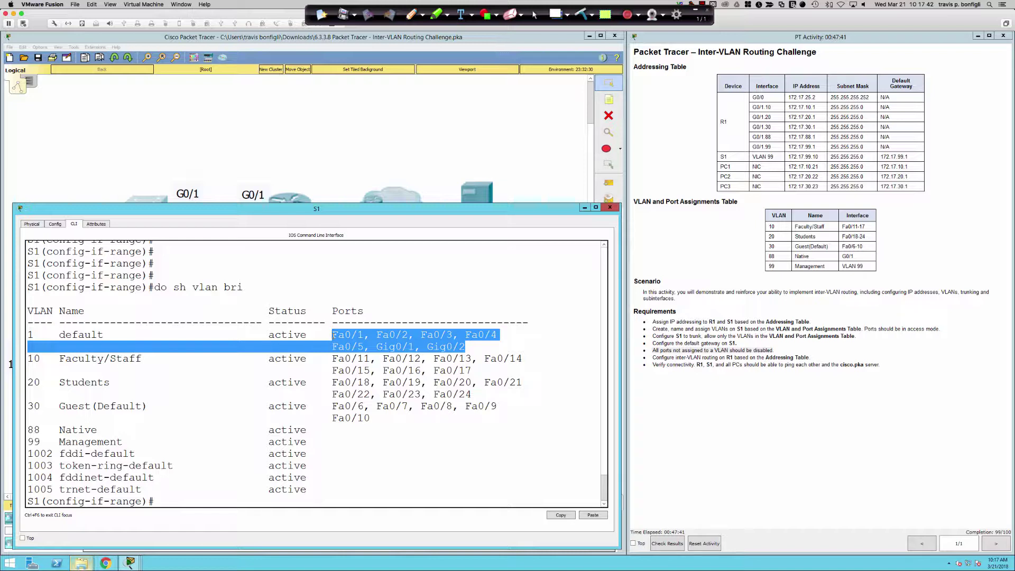
{"action": "left_click", "coordinate": [485, 483]}
Step: Shut down the interface range Fa0/1-5 and Gi0/2 on S1
{"action": "type", "text": "int ra"}
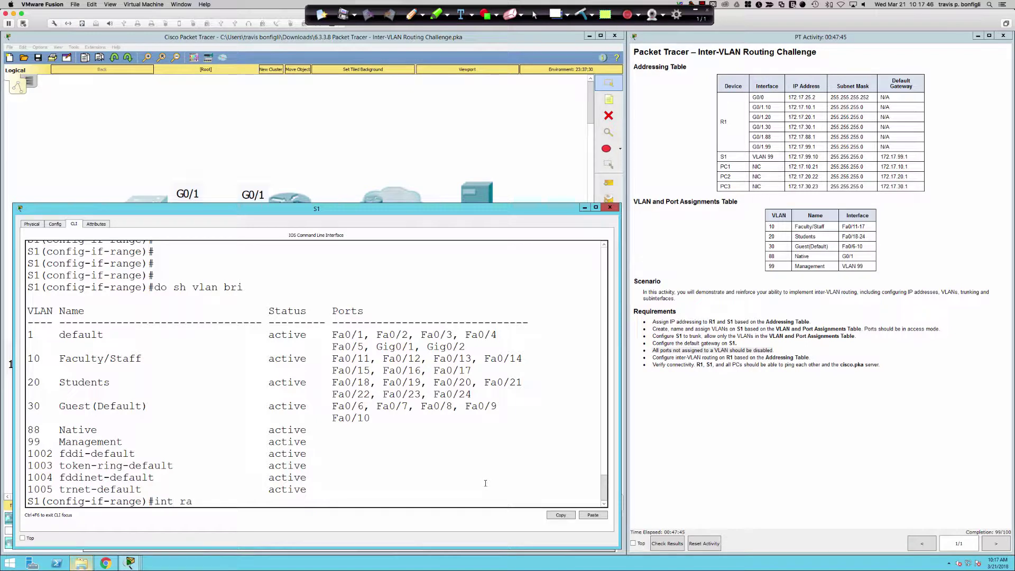
{"action": "type", "text": " fa0/1-5,gi0/2"}
{"action": "key", "text": "Return"}
{"action": "type", "text": "shut"}
{"action": "key", "text": "Return"}
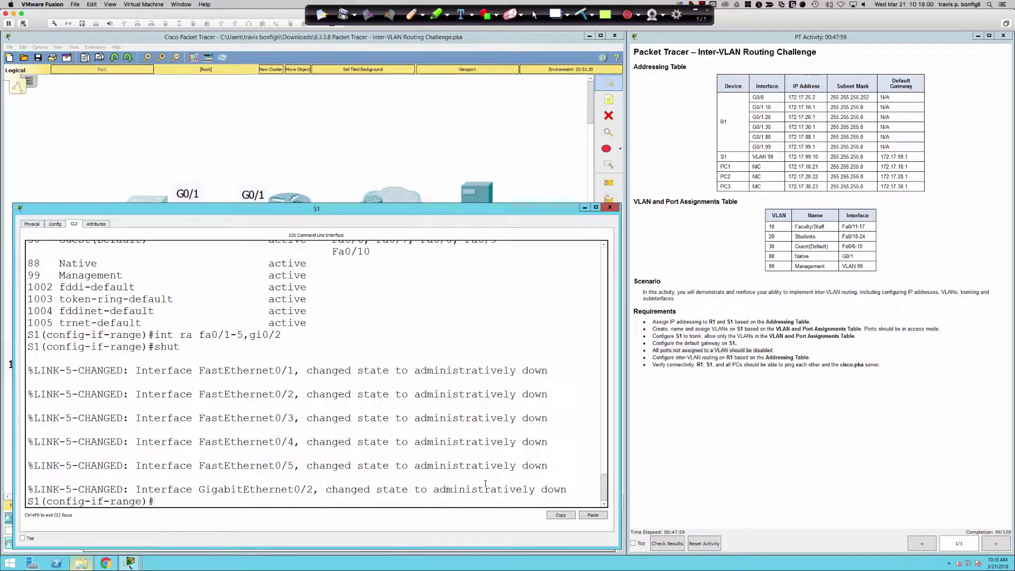
{"action": "key", "text": "Return"}
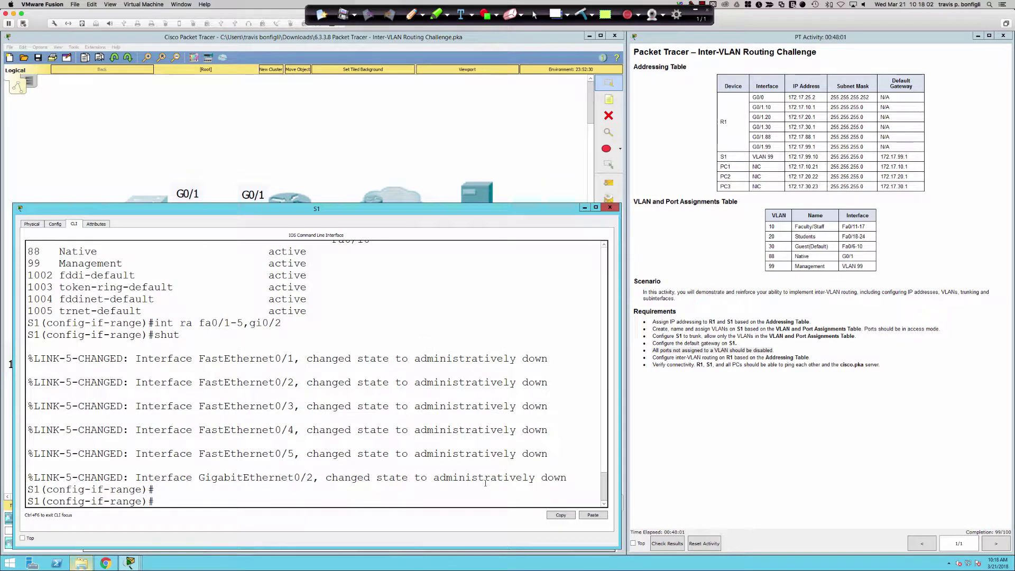
{"action": "key", "text": "Return"}
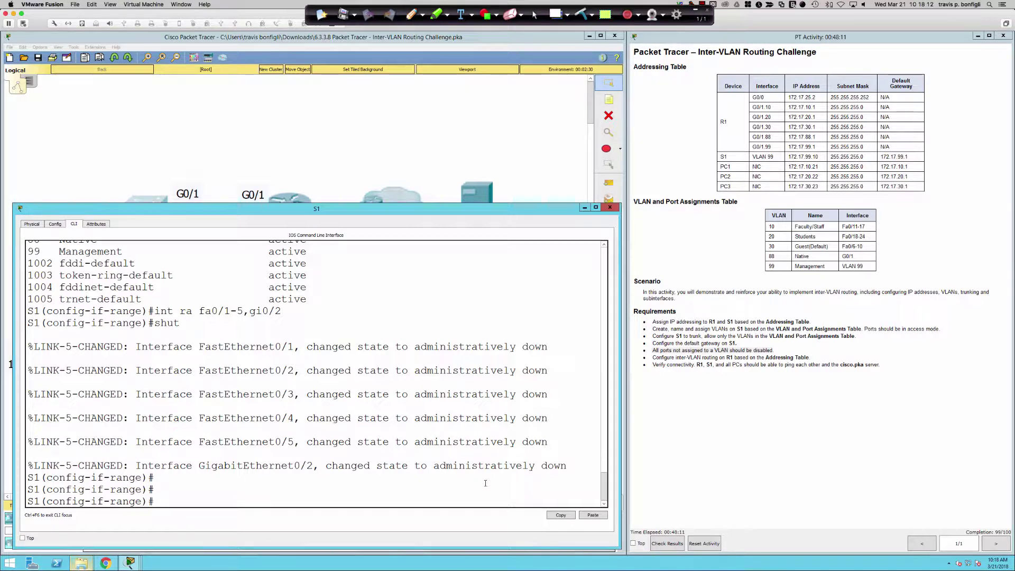
Step: Review S1's running configuration to locate the GigabitEthernet0/1 interface
{"action": "type", "text": "int gi0/1"}
{"action": "key", "text": "Return"}
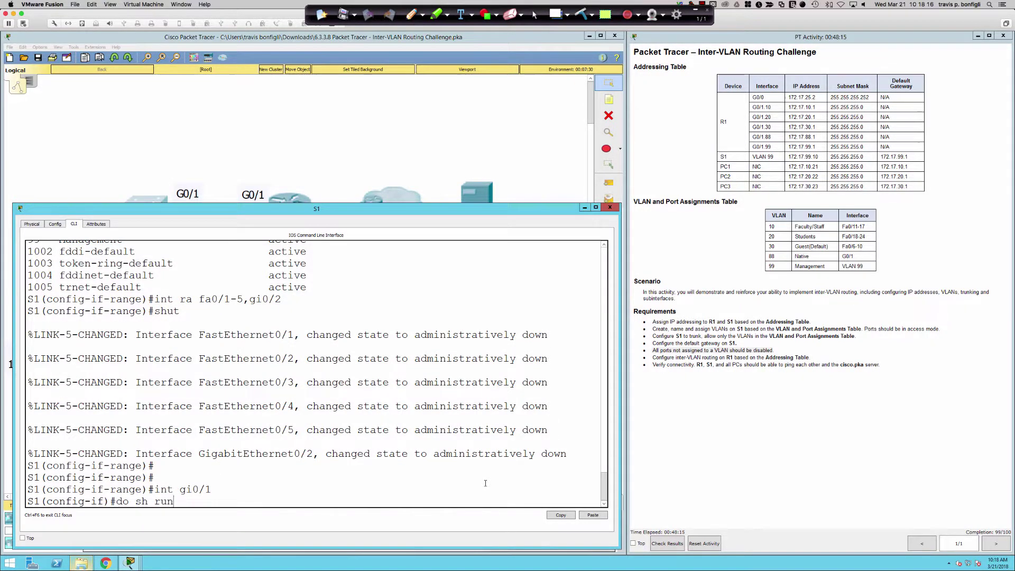
{"action": "type", "text": "do sh run"}
{"action": "key", "text": "Return"}
{"action": "key", "text": "space"}
{"action": "key", "text": "space"}
{"action": "key", "text": "space"}
{"action": "key", "text": "space"}
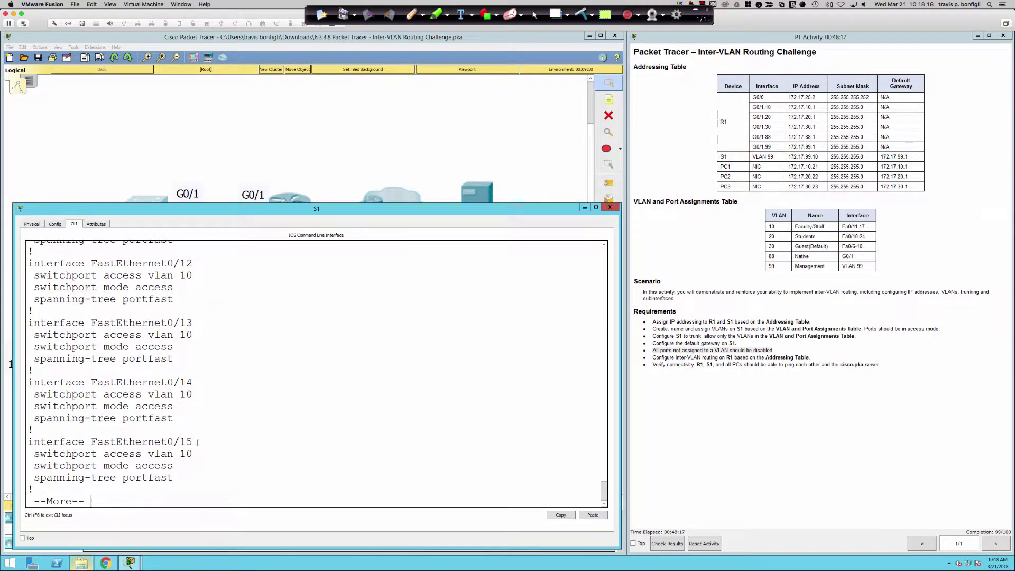
{"action": "key", "text": "space"}
{"action": "key", "text": "space"}
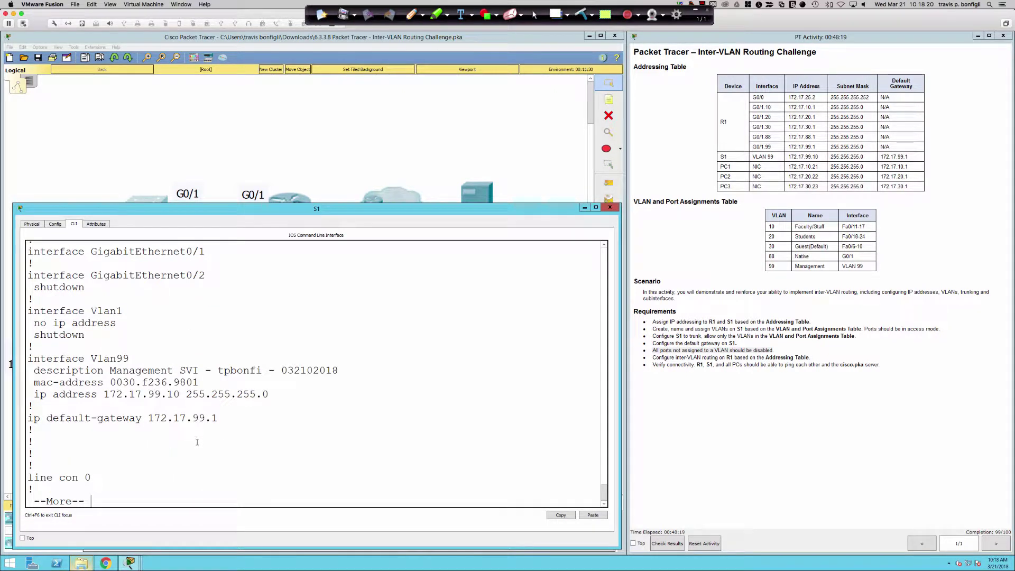
{"action": "scroll", "coordinate": [194, 353], "scroll_direction": "up", "scroll_amount": 2}
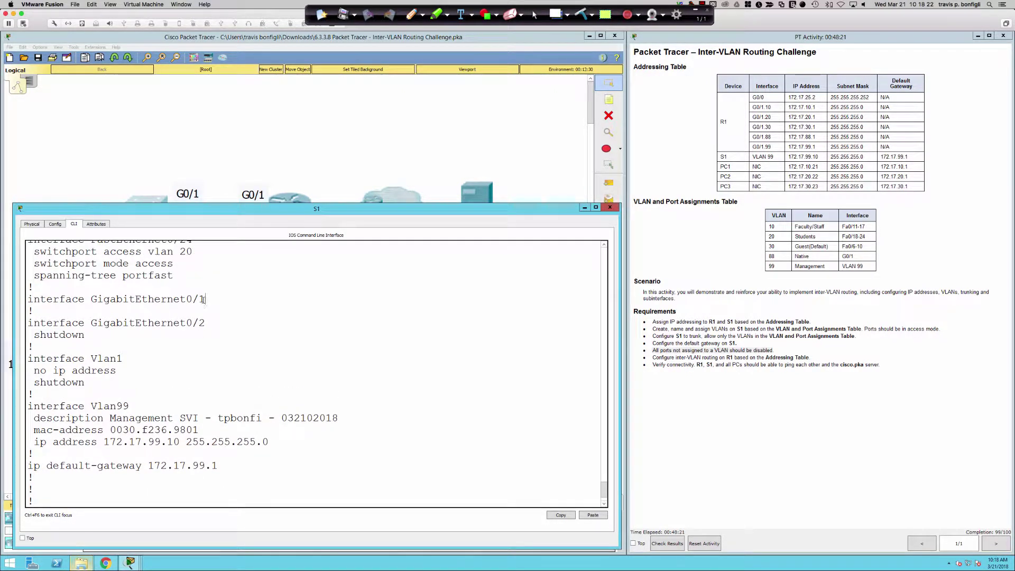
{"action": "left_click_drag", "start_coordinate": [206, 300], "coordinate": [31, 299]}
{"action": "left_click", "coordinate": [321, 369]}
Step: Set S1's Gi0/1 to switchport mode trunk
{"action": "type", "text": "int "}
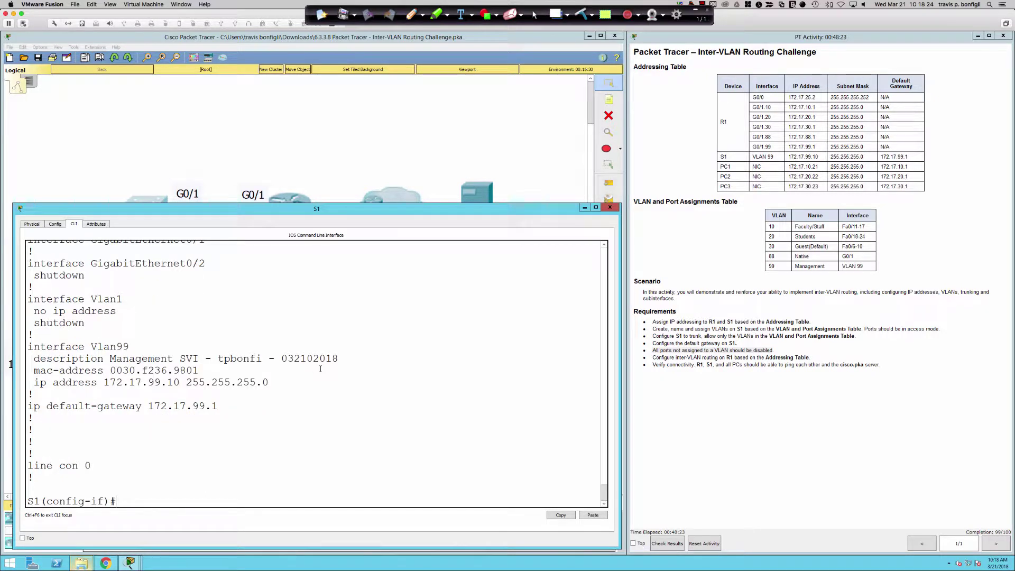
{"action": "type", "text": "gi0/1"}
{"action": "key", "text": "Return"}
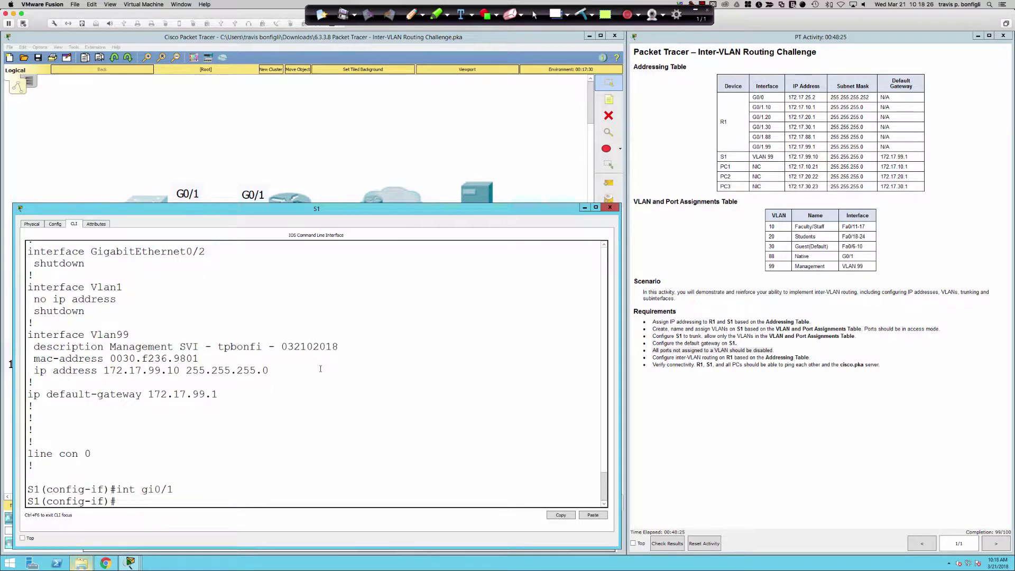
{"action": "type", "text": "si"}
{"action": "key", "text": "Tab"}
{"action": "key", "text": "BackSpace"}
{"action": "type", "text": "w"}
{"action": "key", "text": "Tab"}
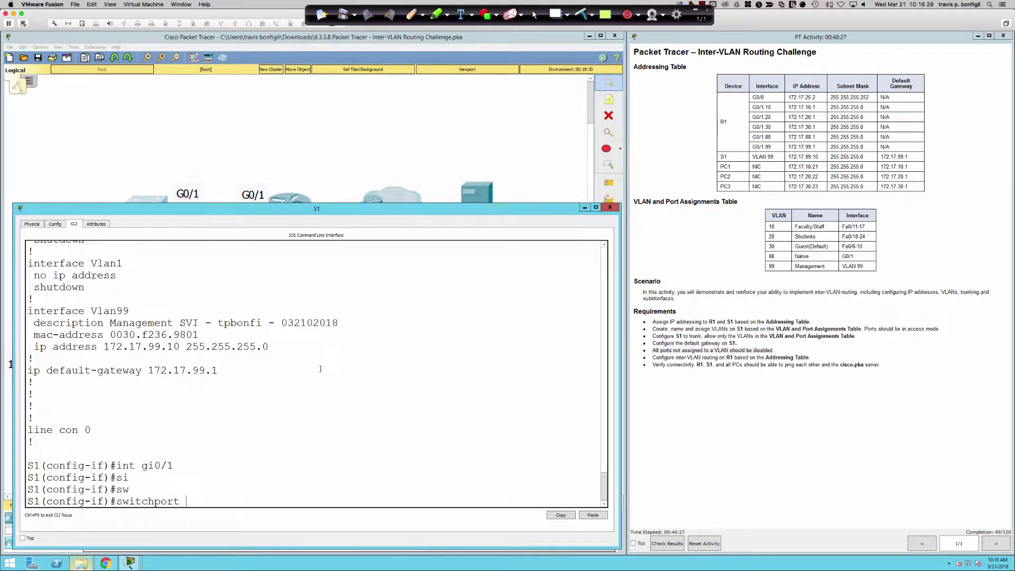
{"action": "type", "text": "mode tr"}
{"action": "key", "text": "Tab"}
{"action": "key", "text": "Return"}
{"action": "type", "text": "sw m"}
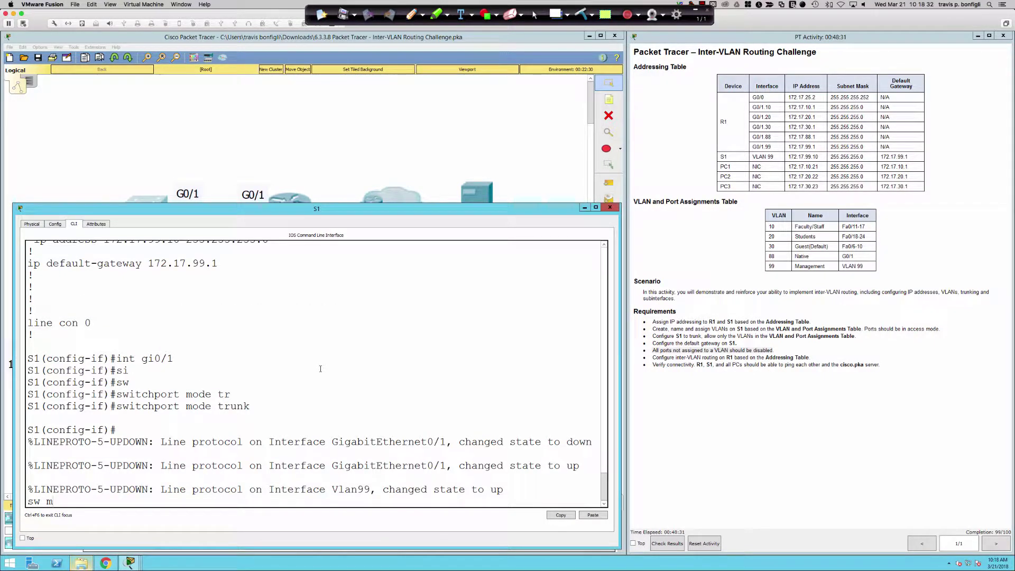
{"action": "type", "text": " t"}
{"action": "key", "text": "Return"}
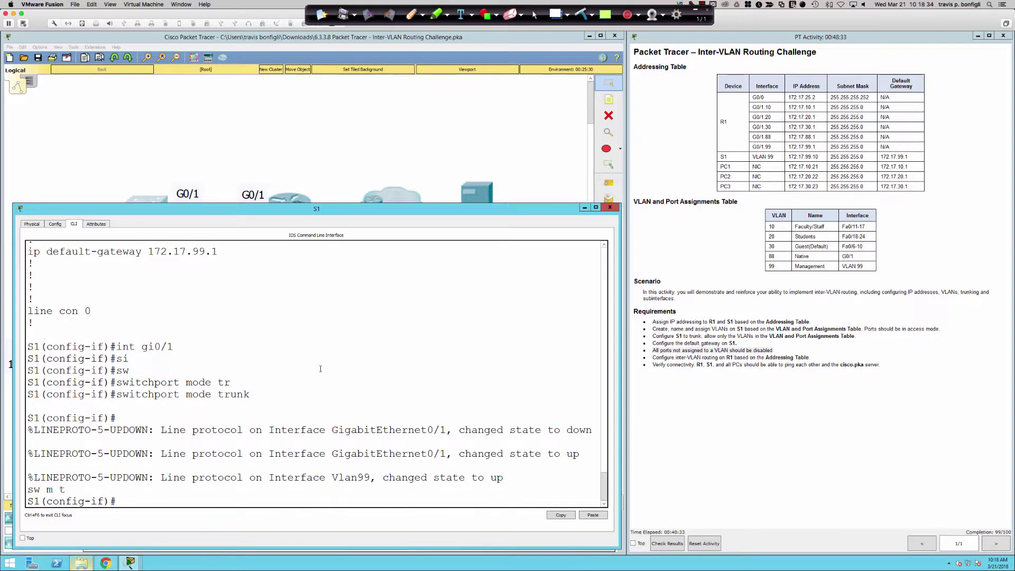
{"action": "key", "text": "Return"}
{"action": "key", "text": "Return"}
{"action": "key", "text": "Return"}
Step: Set the trunk native VLAN on Gi0/1 to 88
{"action": "type", "text": "swi"}
{"action": "key", "text": "Tab"}
{"action": "type", "text": "tru"}
{"action": "key", "text": "Tab"}
{"action": "type", "text": "nat"}
{"action": "key", "text": "Tab"}
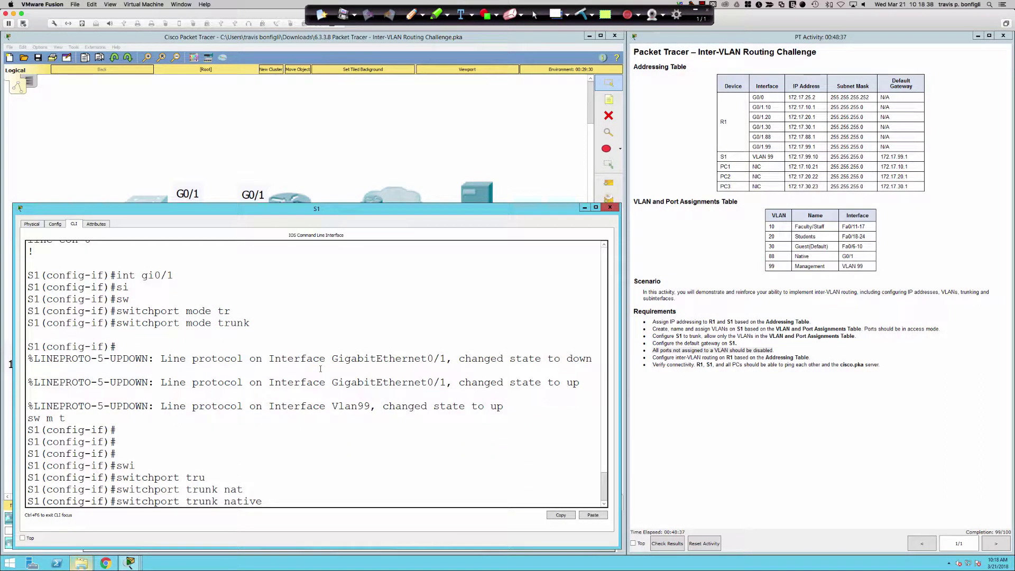
{"action": "type", "text": "88"}
{"action": "key", "text": "Return"}
{"action": "key", "text": "Up"}
{"action": "type", "text": "vl"}
{"action": "key", "text": "Tab"}
{"action": "type", "text": "88"}
{"action": "key", "text": "Return"}
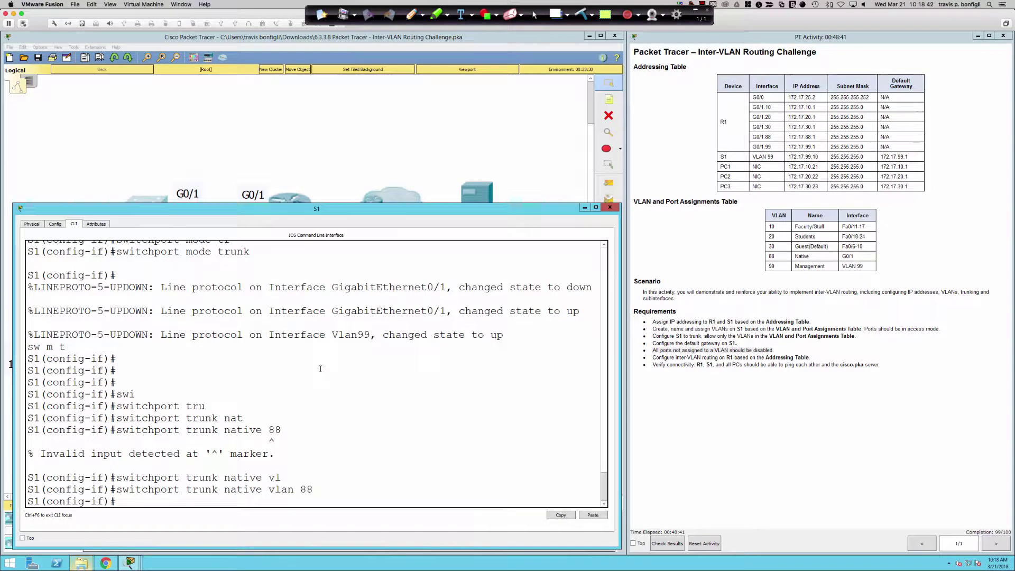
Step: Apply switchport nonegotiate on Gi0/1
{"action": "type", "text": "swi"}
{"action": "key", "text": "Tab"}
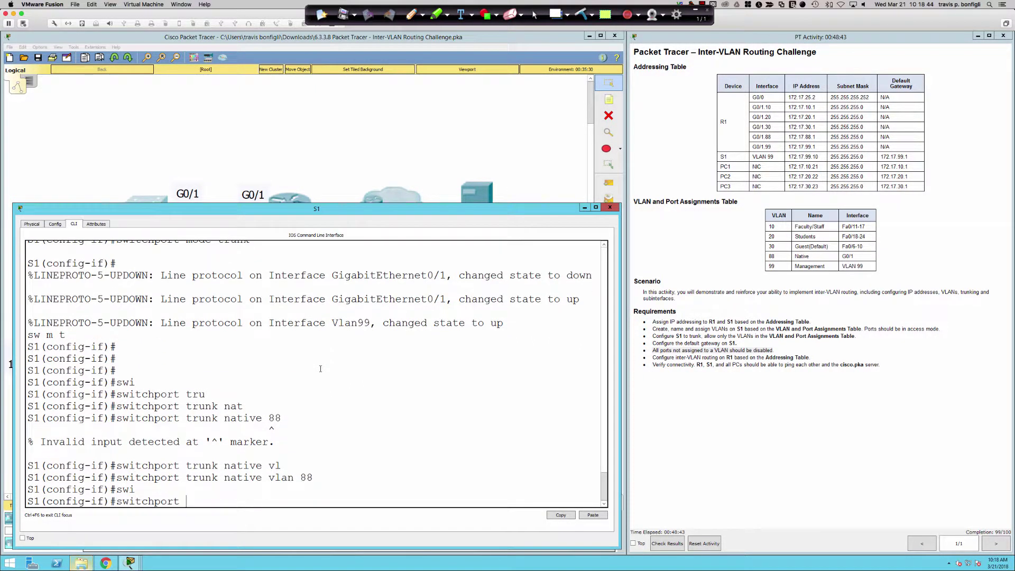
{"action": "type", "text": "non"}
{"action": "key", "text": "Tab"}
{"action": "key", "text": "Return"}
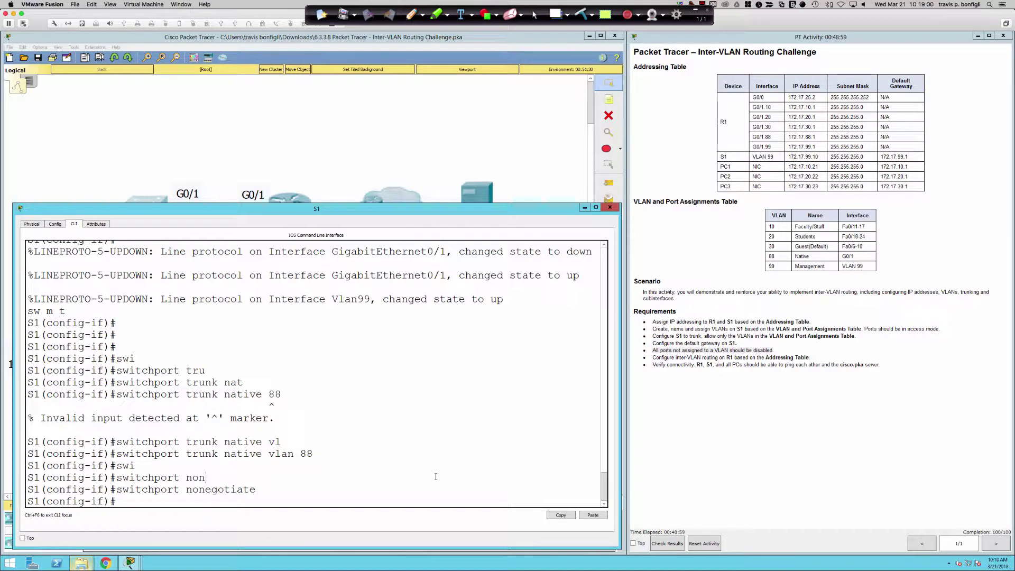
Step: Exit configuration mode and save S1's configuration with wri mem
{"action": "type", "text": "end"}
{"action": "key", "text": "Return"}
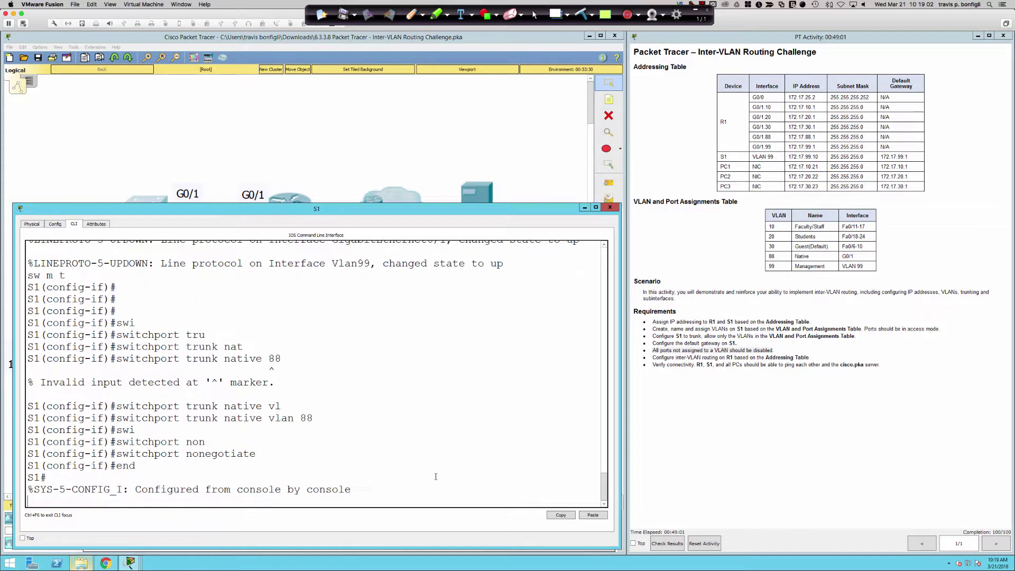
{"action": "key", "text": "Return"}
{"action": "key", "text": "Return"}
{"action": "type", "text": "wri mem"}
{"action": "key", "text": "Return"}
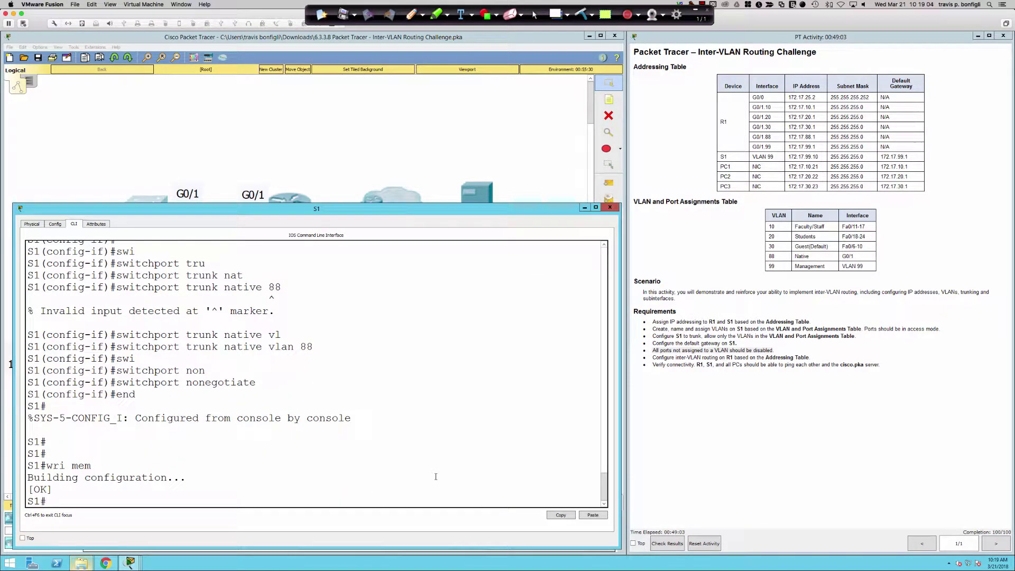
Step: Page through R1's running configuration to review its Gi0/1 subinterfaces
{"action": "left_click", "coordinate": [324, 179]}
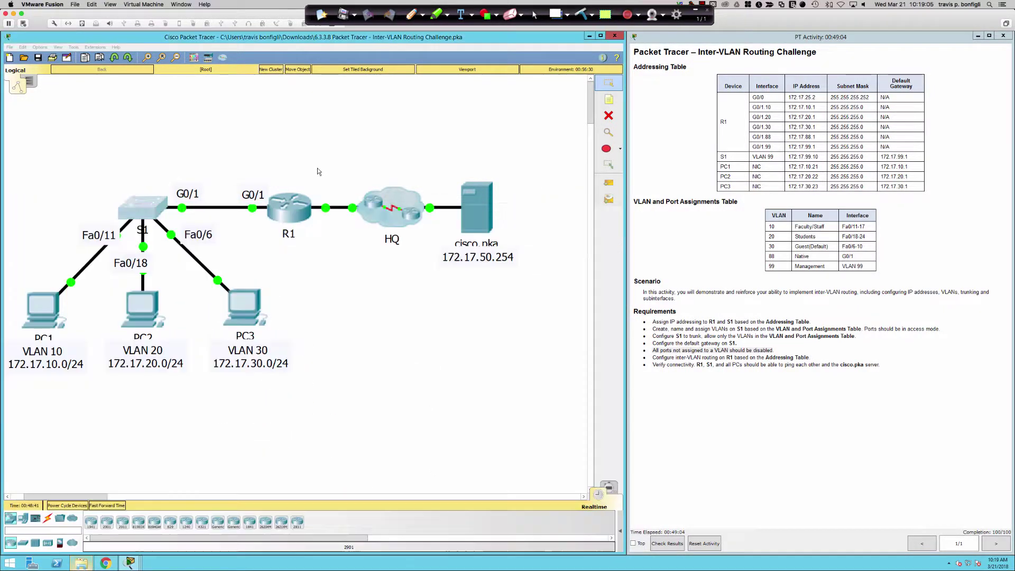
{"action": "left_click", "coordinate": [288, 206]}
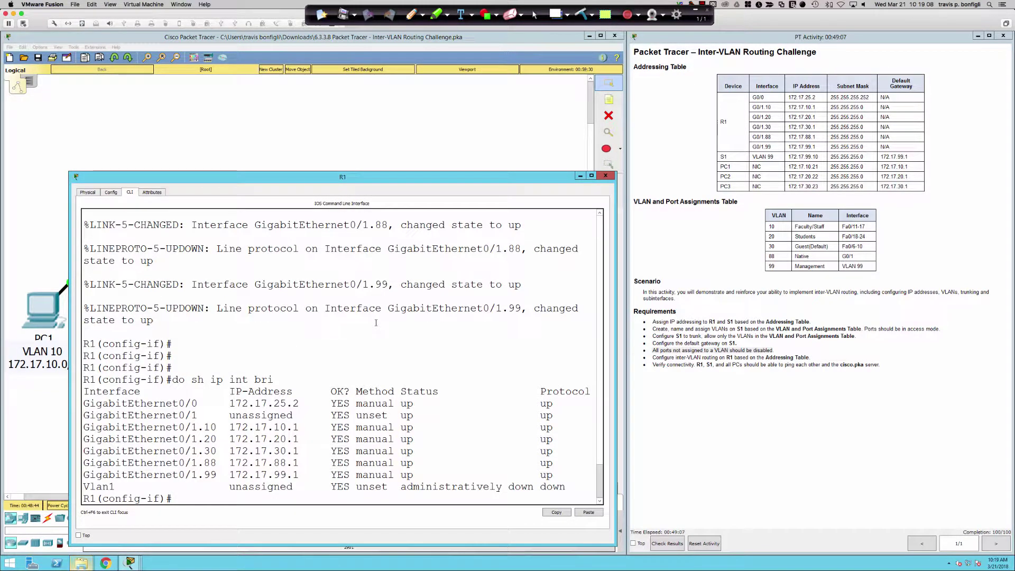
{"action": "type", "text": "do sh run"}
{"action": "key", "text": "Return"}
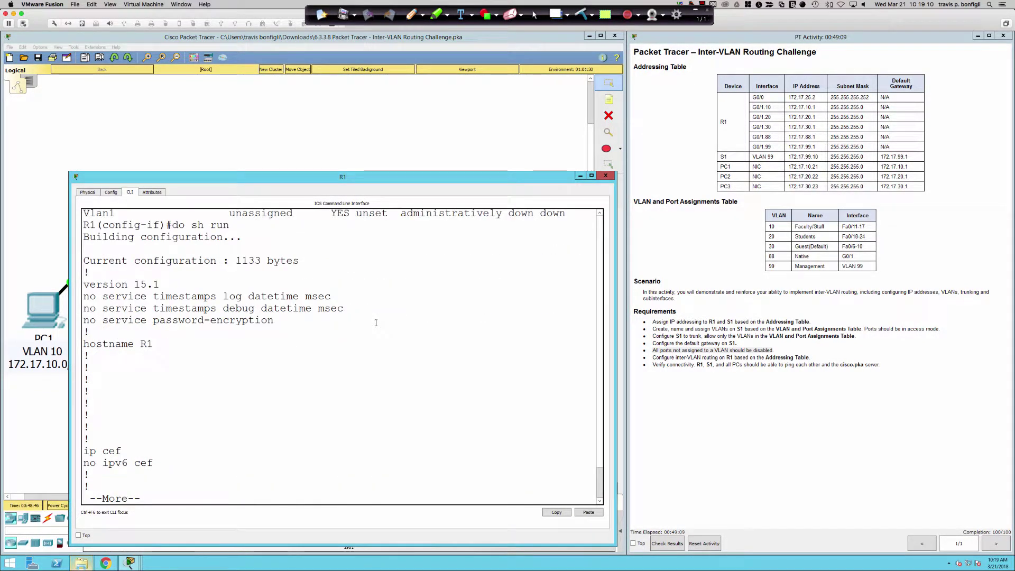
{"action": "key", "text": "space"}
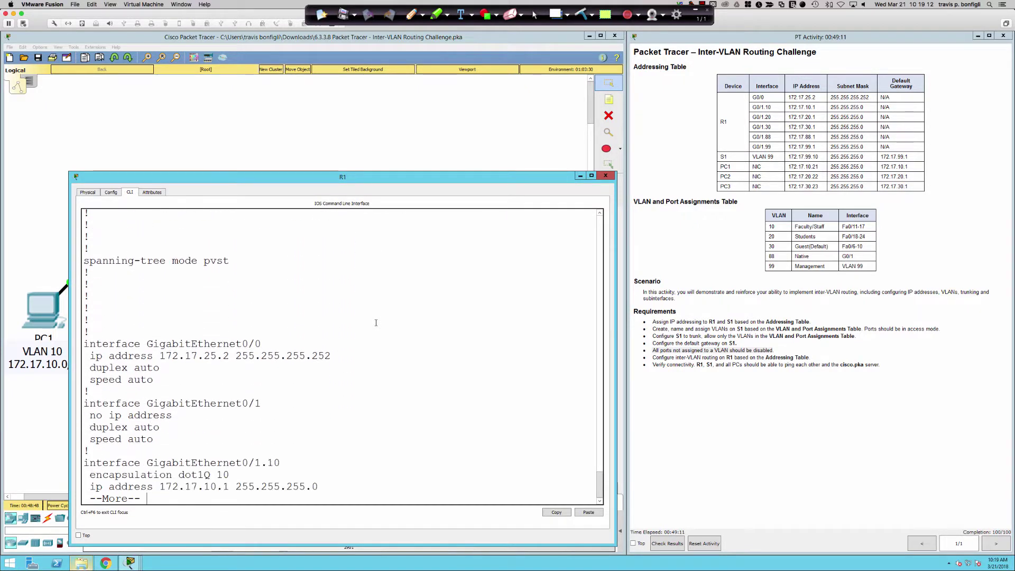
{"action": "key", "text": "Return"}
{"action": "key", "text": "Return"}
{"action": "key", "text": "Return"}
{"action": "key", "text": "Return"}
{"action": "key", "text": "Return"}
{"action": "key", "text": "Return"}
{"action": "key", "text": "Return"}
{"action": "key", "text": "Return"}
{"action": "key", "text": "Return"}
{"action": "key", "text": "Return"}
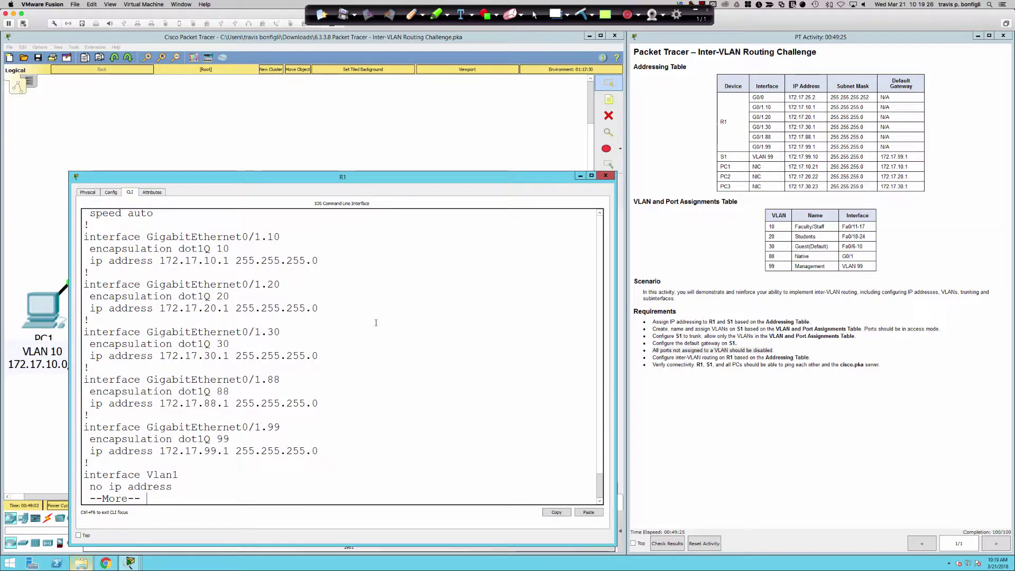
{"action": "key", "text": "q"}
{"action": "type", "text": "int gi"}
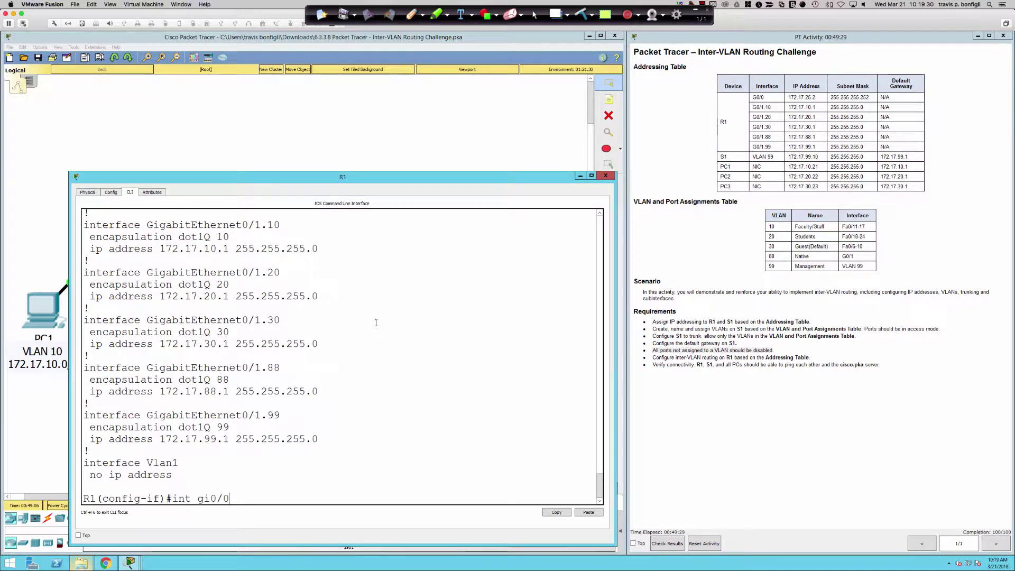
{"action": "type", "text": "0/1.88"}
Step: Set encapsulation dot1Q 88 native on R1's Gi0/1.88 and exit configuration mode
{"action": "key", "text": "Return"}
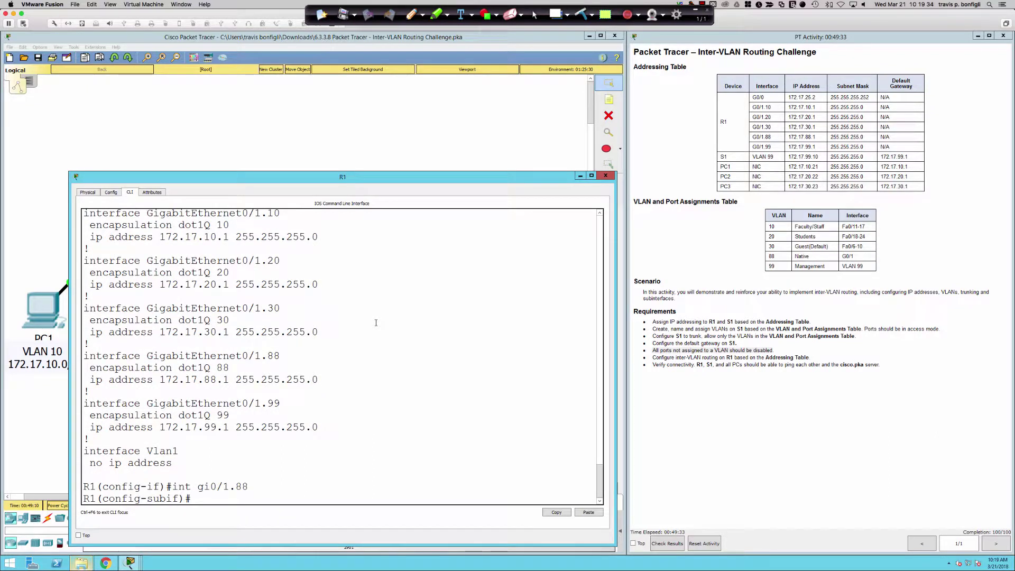
{"action": "type", "text": "en"}
{"action": "key", "text": "Tab"}
{"action": "type", "text": "do"}
{"action": "key", "text": "Tab"}
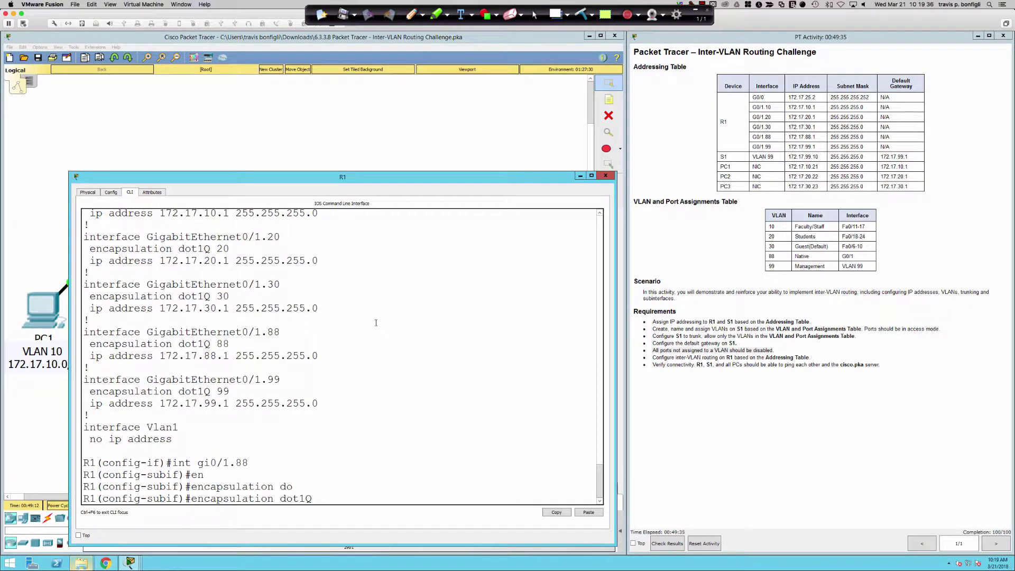
{"action": "type", "text": "88 nat"}
{"action": "key", "text": "Tab"}
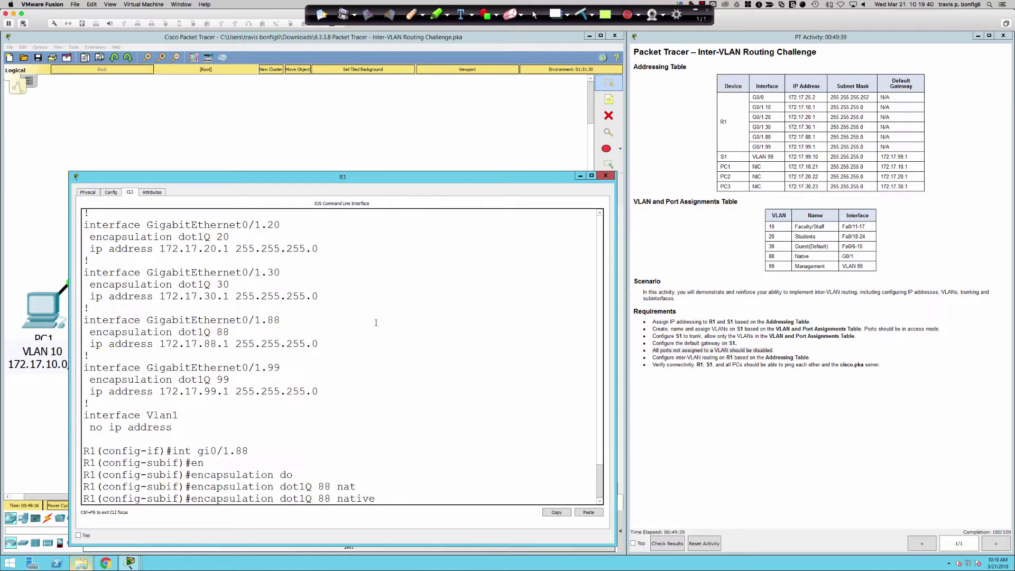
{"action": "key", "text": "Return"}
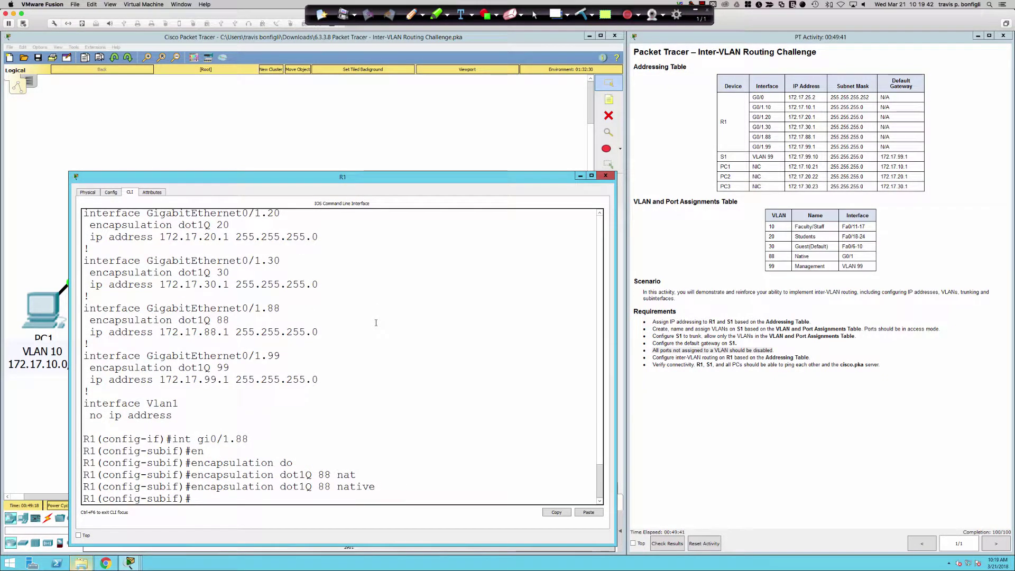
{"action": "type", "text": "end"}
{"action": "key", "text": "Return"}
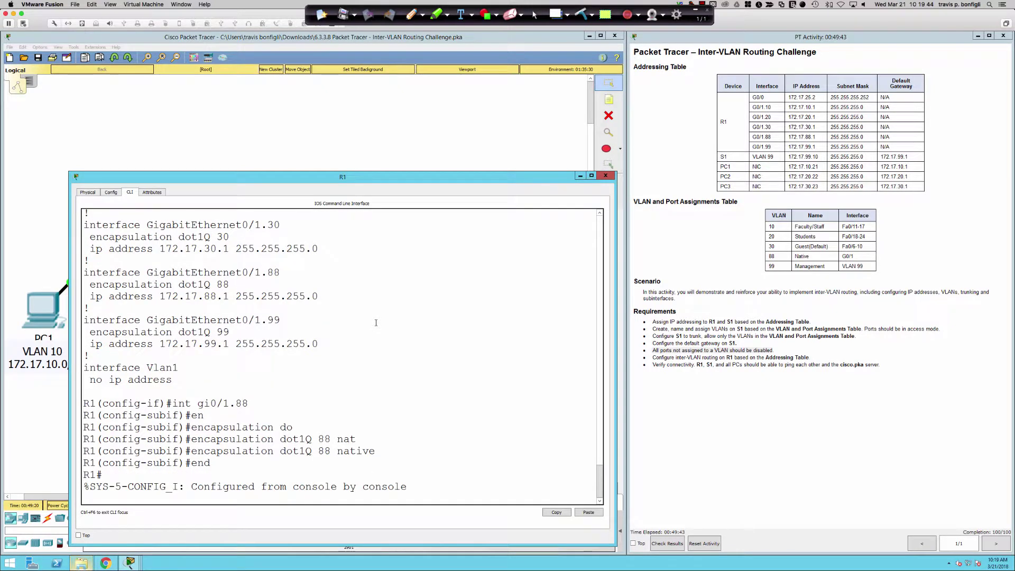
{"action": "key", "text": "Return"}
{"action": "key", "text": "Return"}
{"action": "key", "text": "Return"}
{"action": "key", "text": "Return"}
Step: From PC1's command prompt, ping the cisco.pka server at 172.17.50.254
{"action": "left_click", "coordinate": [290, 97]}
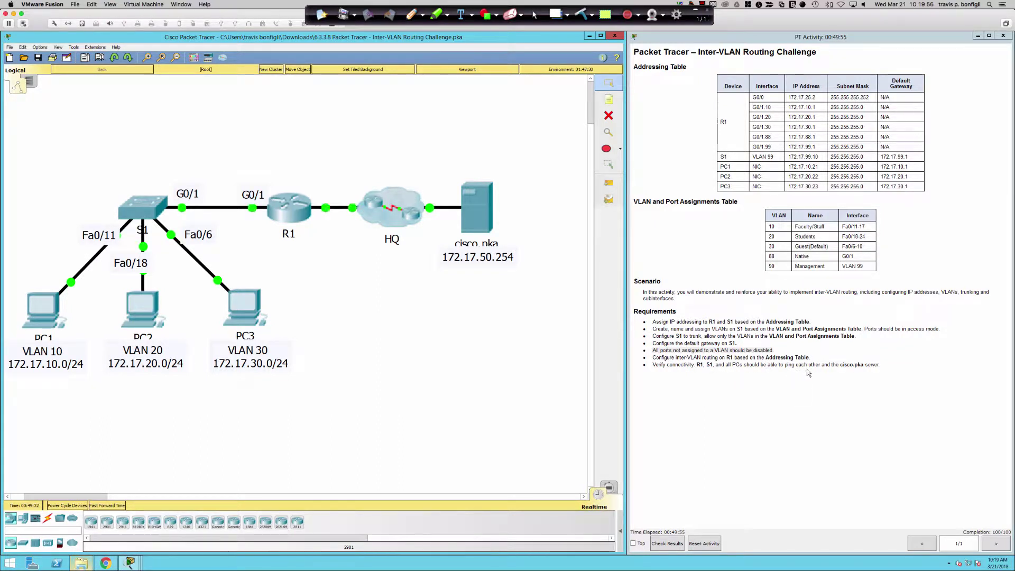
{"action": "left_click", "coordinate": [42, 310]}
{"action": "left_click_drag", "start_coordinate": [418, 150], "coordinate": [391, 278]}
{"action": "left_click", "coordinate": [376, 290]}
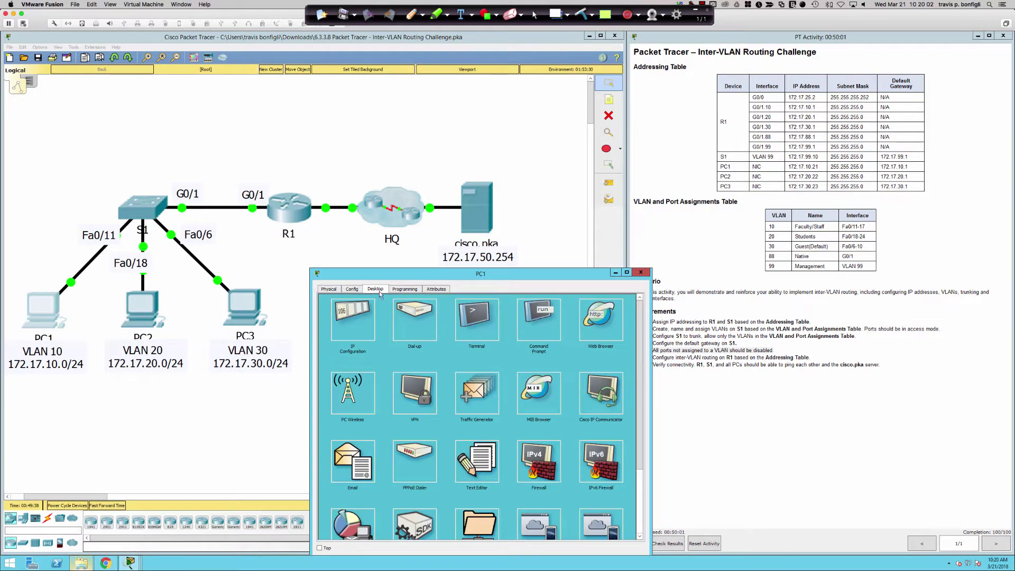
{"action": "left_click", "coordinate": [544, 328]}
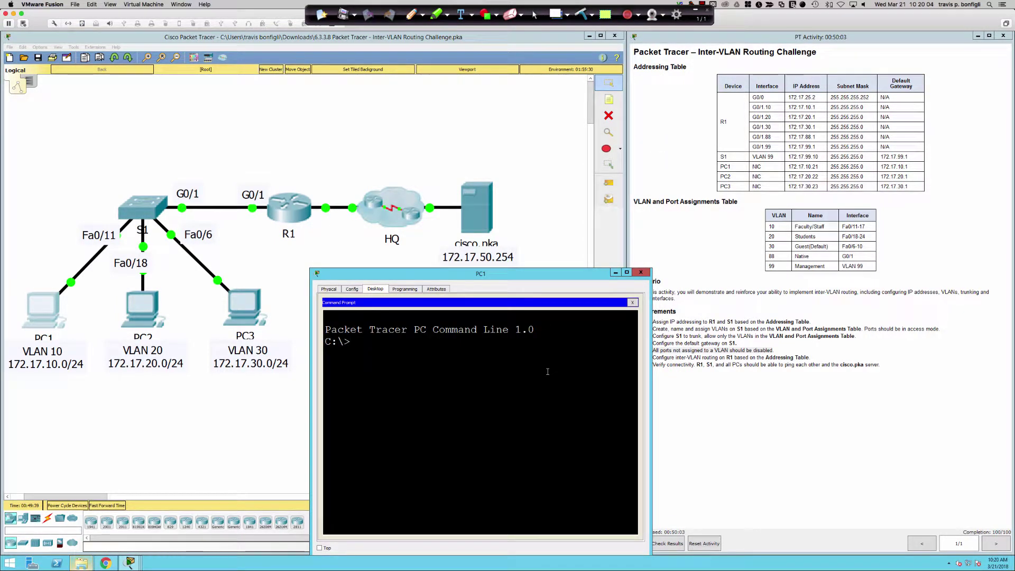
{"action": "type", "text": "ping"}
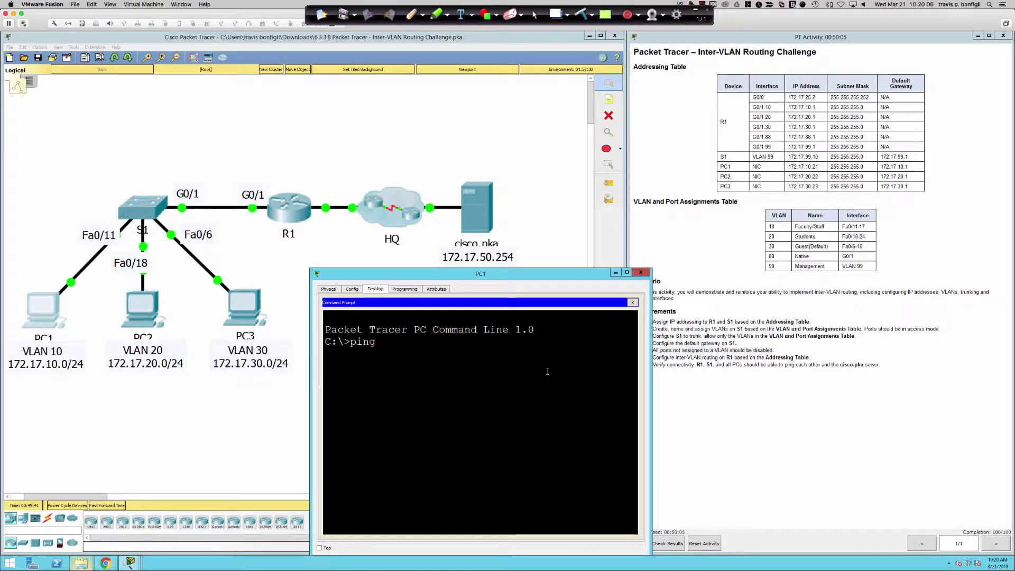
{"action": "type", "text": " 172.17.50.254"}
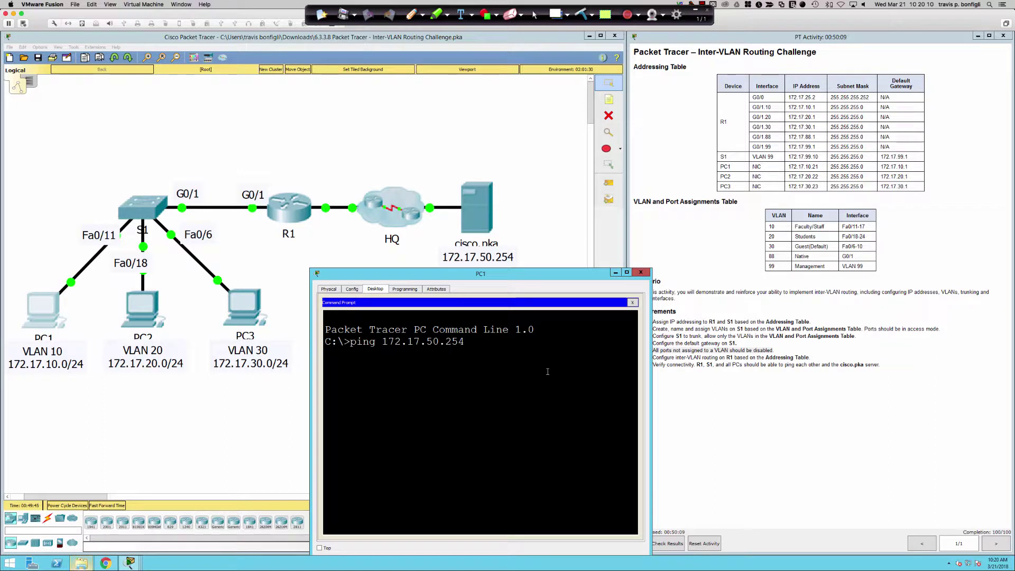
{"action": "key", "text": "Return"}
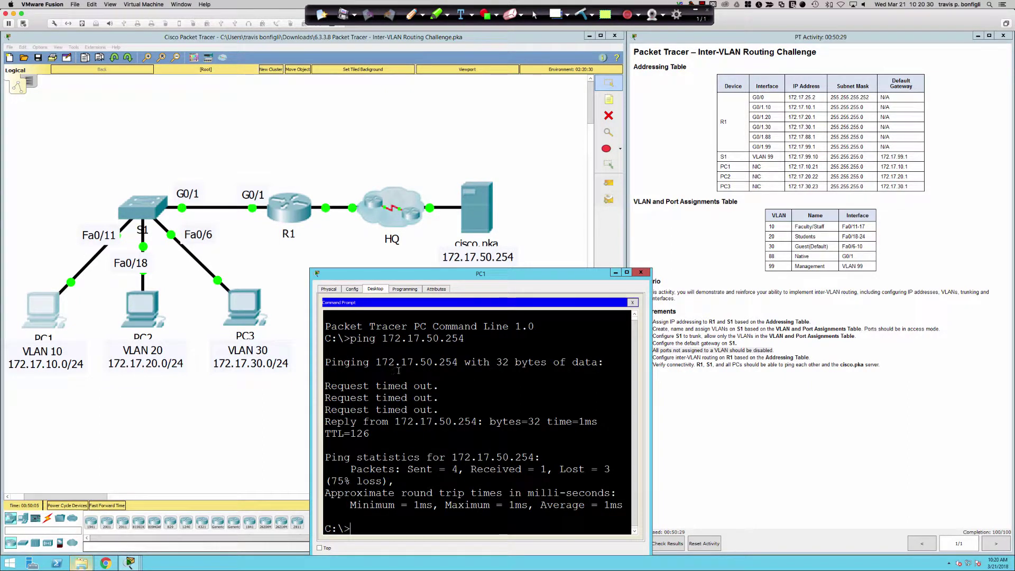
Step: Check the activity instructions, then ping 172.17.30.1 from PC1
{"action": "left_click", "coordinate": [709, 389]}
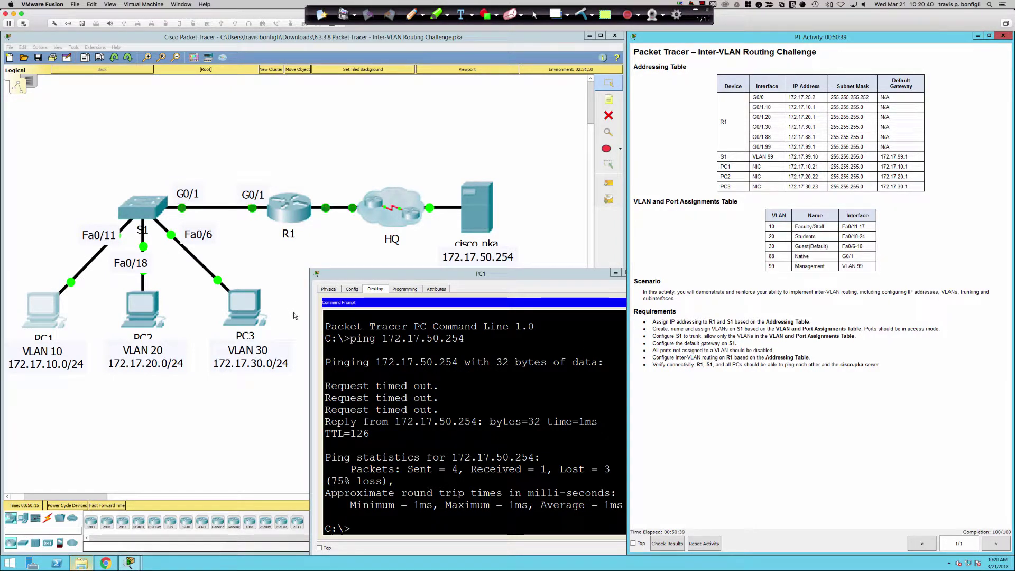
{"action": "left_click", "coordinate": [417, 406]}
{"action": "type", "text": "png"}
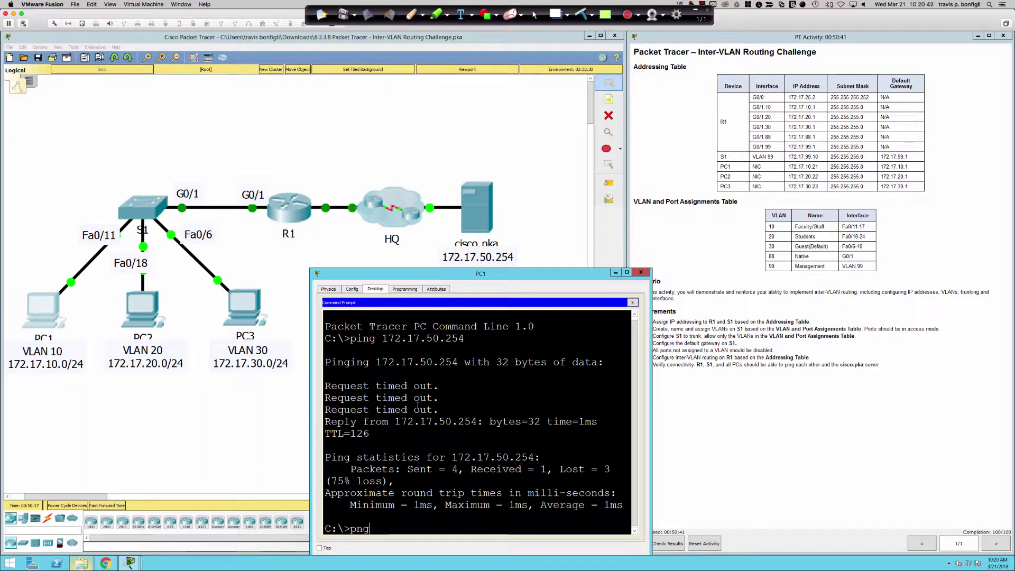
{"action": "key", "text": "BackSpace"}
{"action": "key", "text": "BackSpace"}
{"action": "type", "text": "ing 172.17.30.1"}
{"action": "key", "text": "Return"}
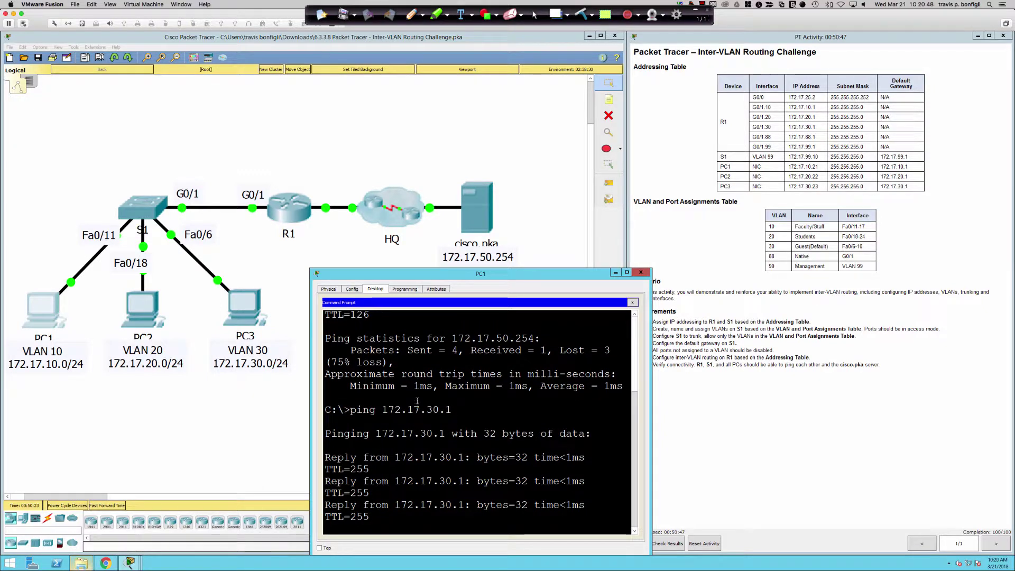
Step: Show R1's full routing table with sh ip route and highlight the default route via Gi0/0
{"action": "left_click", "coordinate": [290, 210]}
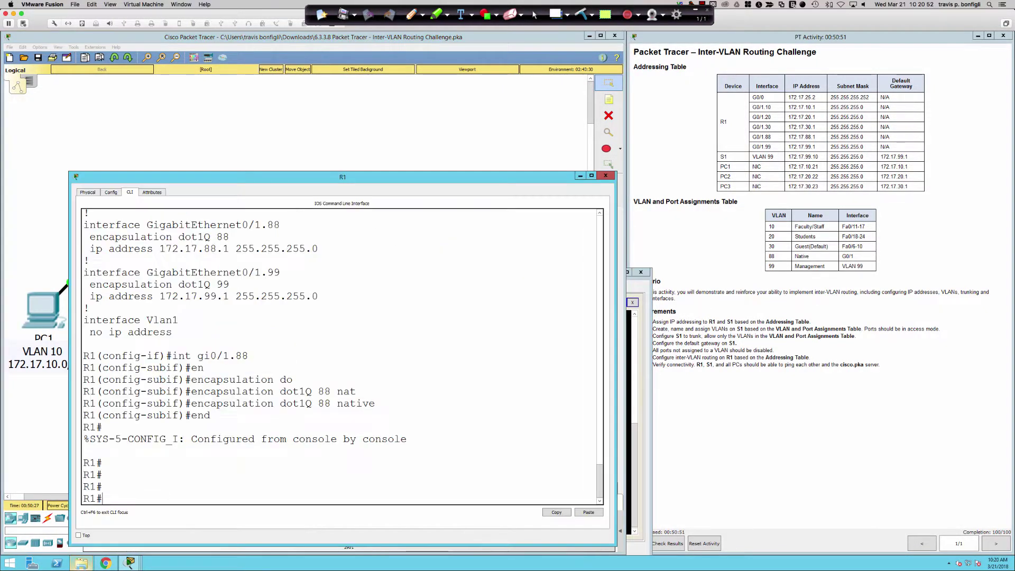
{"action": "type", "text": "sh ip route"}
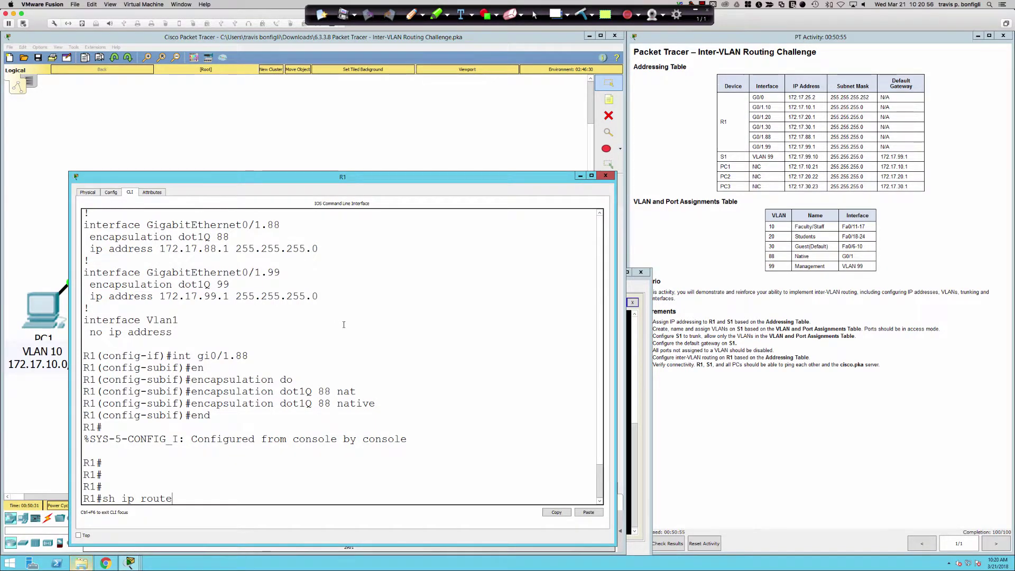
{"action": "key", "text": "Return"}
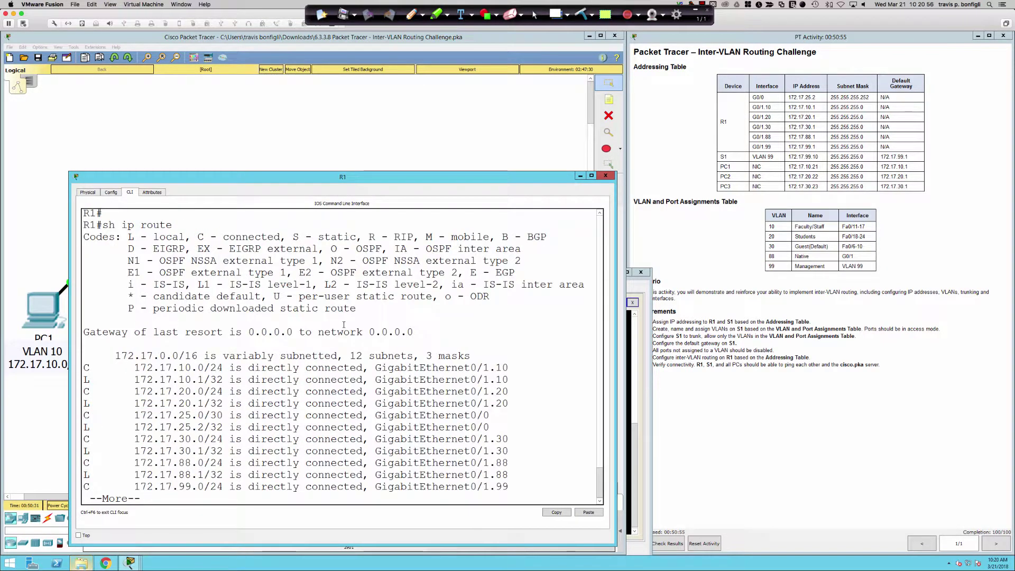
{"action": "key", "text": "space"}
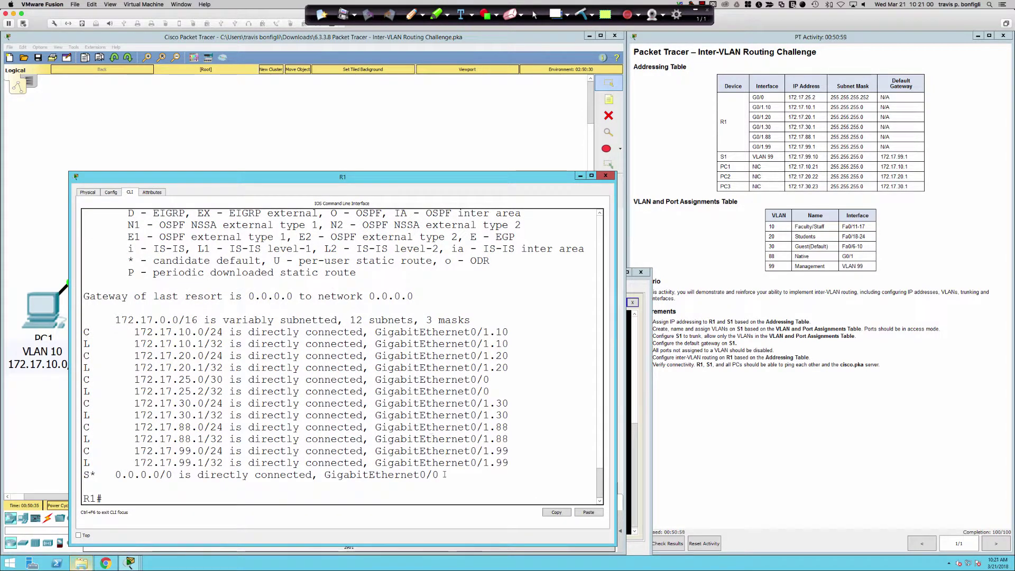
{"action": "left_click_drag", "start_coordinate": [442, 477], "coordinate": [88, 472]}
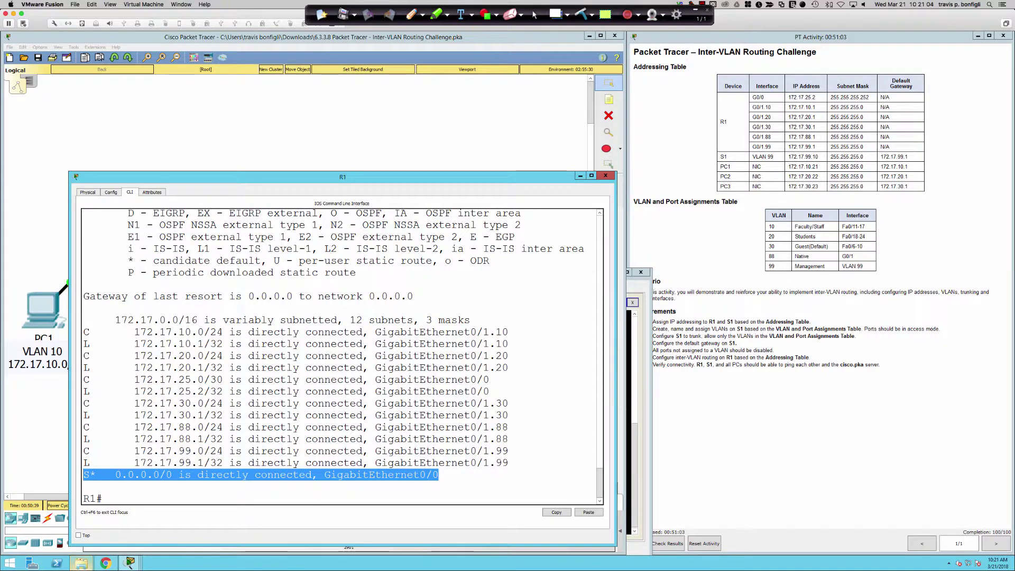
{"action": "key", "text": "alt+Tab"}
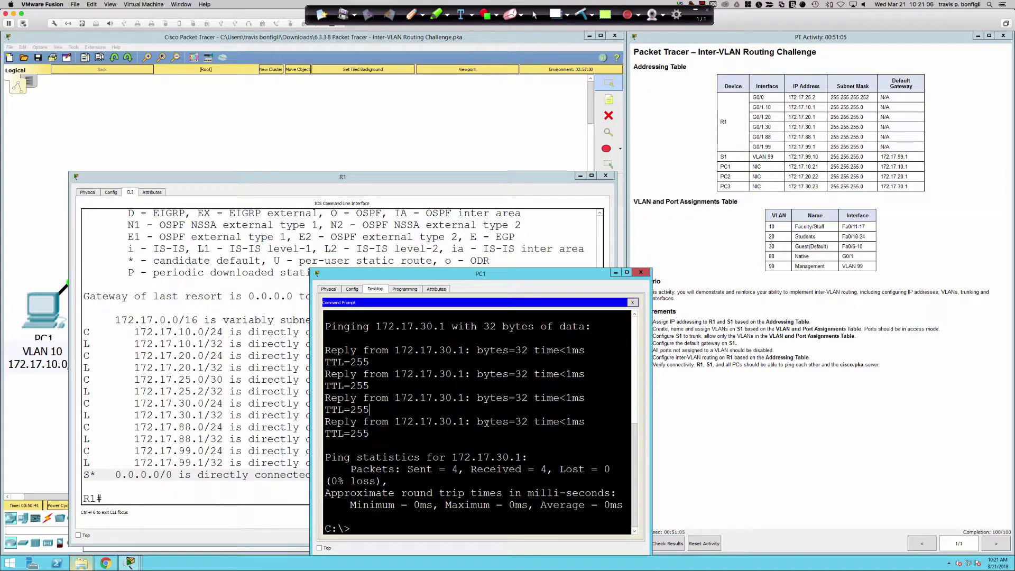
Step: Run tracert 172.17.50.254 on PC1, showing hops 172.17.10.1 and 172.17.25.1
{"action": "type", "text": "tracert 172.17"}
{"action": "key", "text": "Up"}
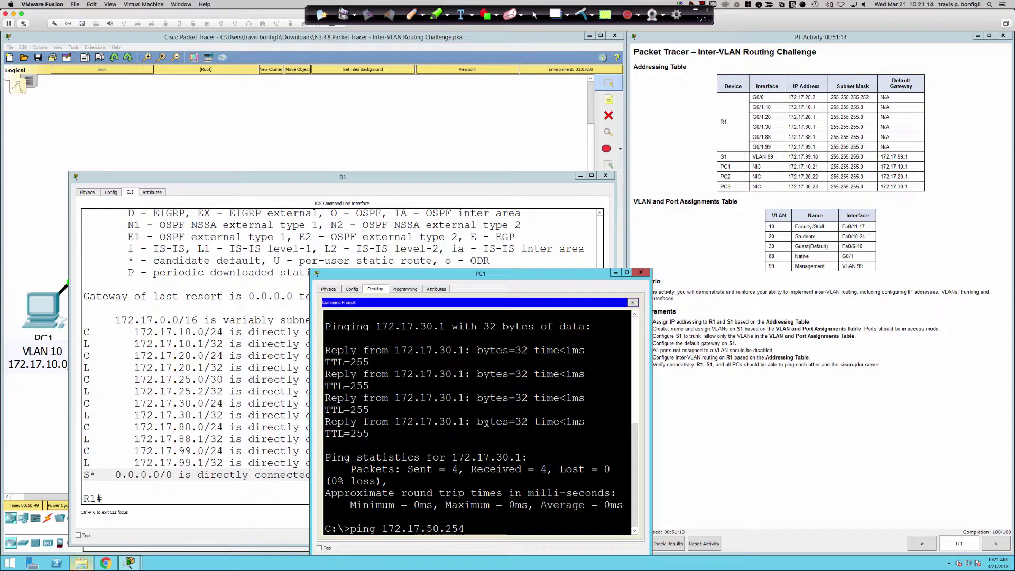
{"action": "key", "text": "BackSpace"}
{"action": "key", "text": "BackSpace"}
{"action": "key", "text": "BackSpace"}
{"action": "key", "text": "BackSpace"}
{"action": "key", "text": "BackSpace"}
{"action": "type", "text": "traceroute"}
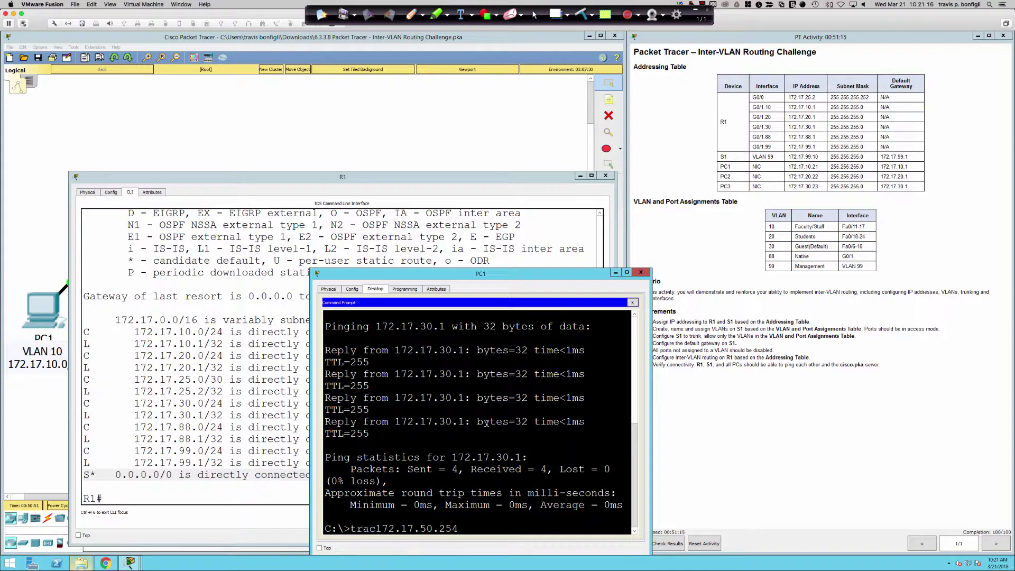
{"action": "key", "text": "Return"}
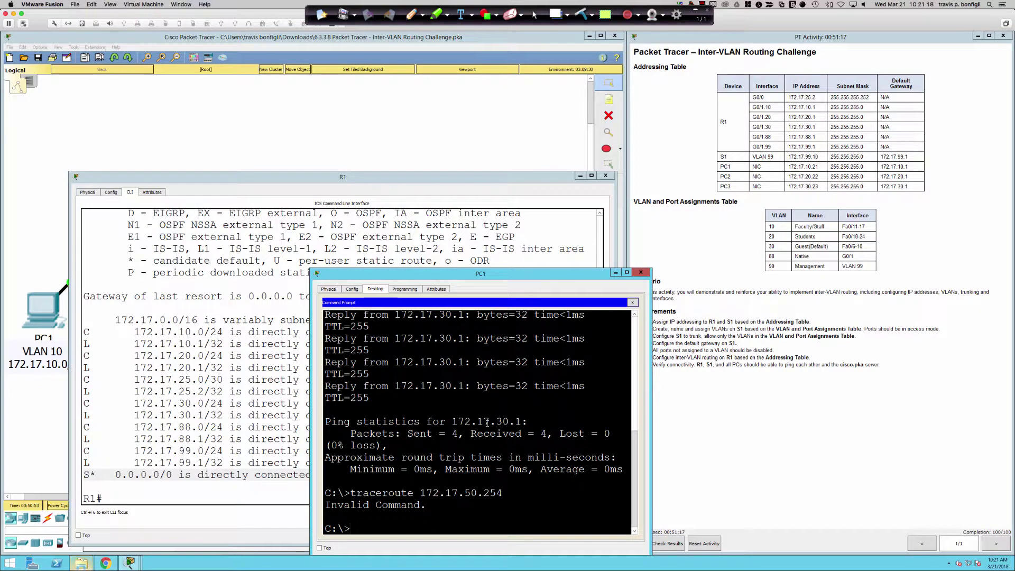
{"action": "key", "text": "Up"}
{"action": "key", "text": "Left"}
{"action": "key", "text": "Left"}
{"action": "key", "text": "Left"}
{"action": "key", "text": "Left"}
{"action": "key", "text": "Left"}
{"action": "key", "text": "Left"}
{"action": "key", "text": "Left"}
{"action": "key", "text": "Left"}
{"action": "key", "text": "Left"}
{"action": "key", "text": "Left"}
{"action": "key", "text": "Left"}
{"action": "key", "text": "Left"}
{"action": "key", "text": "Left"}
{"action": "key", "text": "Left"}
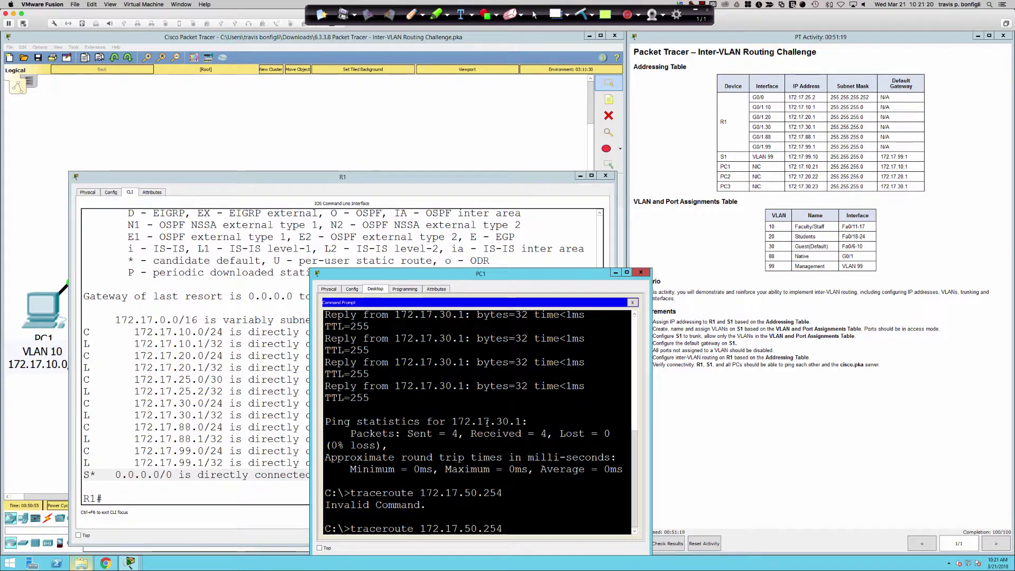
{"action": "key", "text": "BackSpace"}
{"action": "key", "text": "BackSpace"}
{"action": "key", "text": "BackSpace"}
{"action": "key", "text": "BackSpace"}
{"action": "type", "text": "t"}
{"action": "key", "text": "Return"}
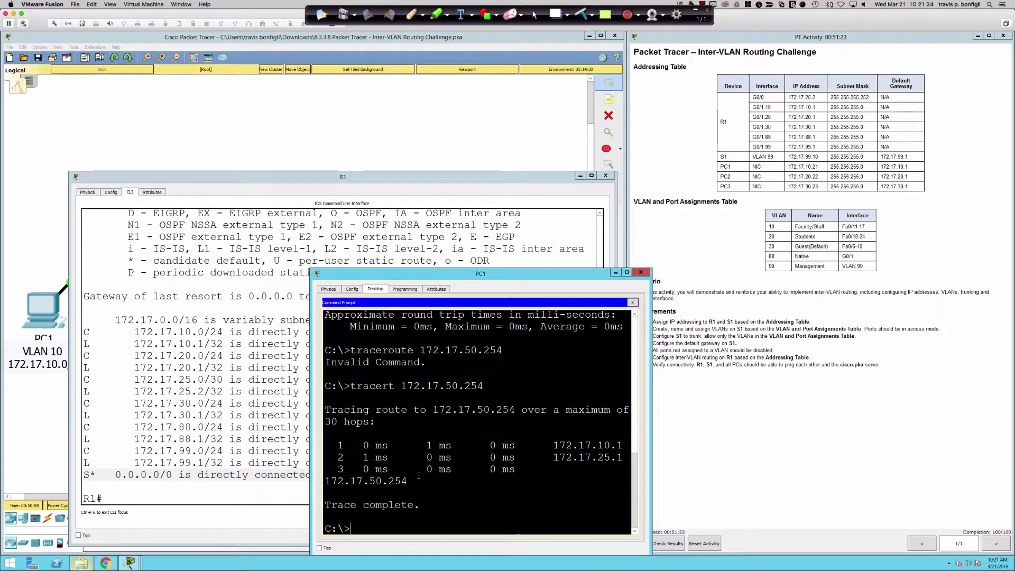
{"action": "key", "text": "Up"}
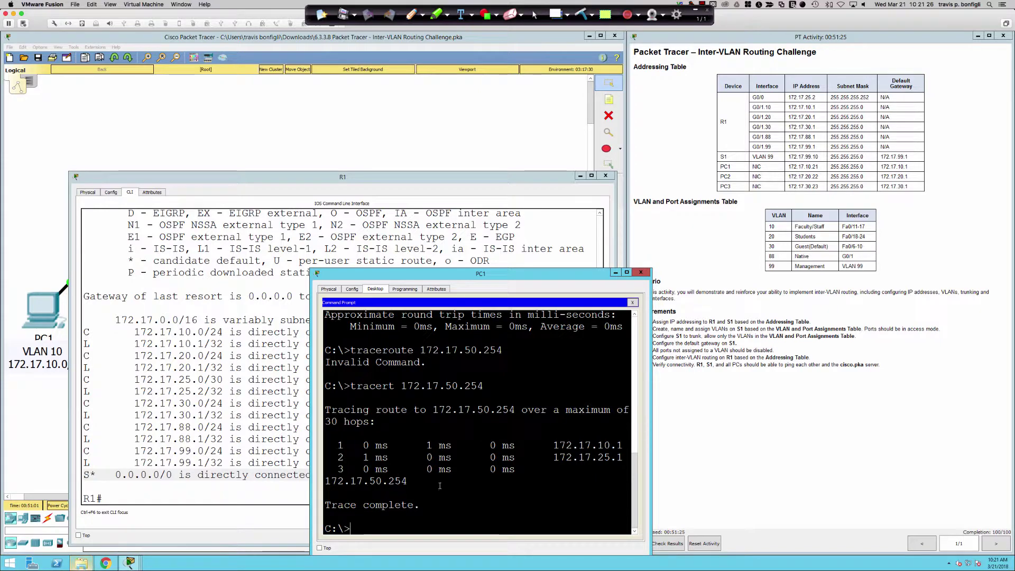
{"action": "key", "text": "Return"}
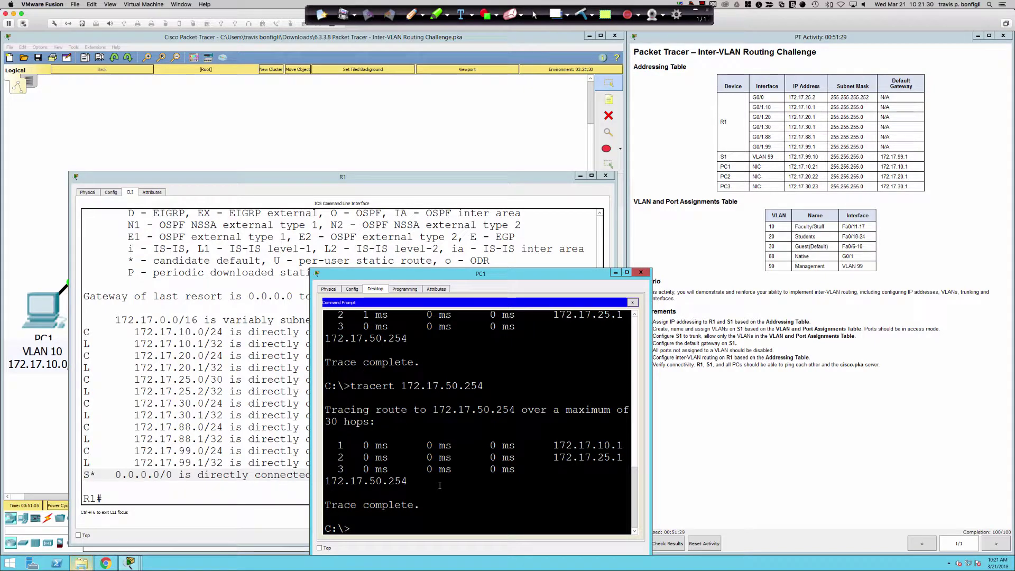
Step: Confirm the zero-loss ping to 172.17.50.254 and recheck R1's default route line
{"action": "key", "text": "Up"}
{"action": "key", "text": "Up"}
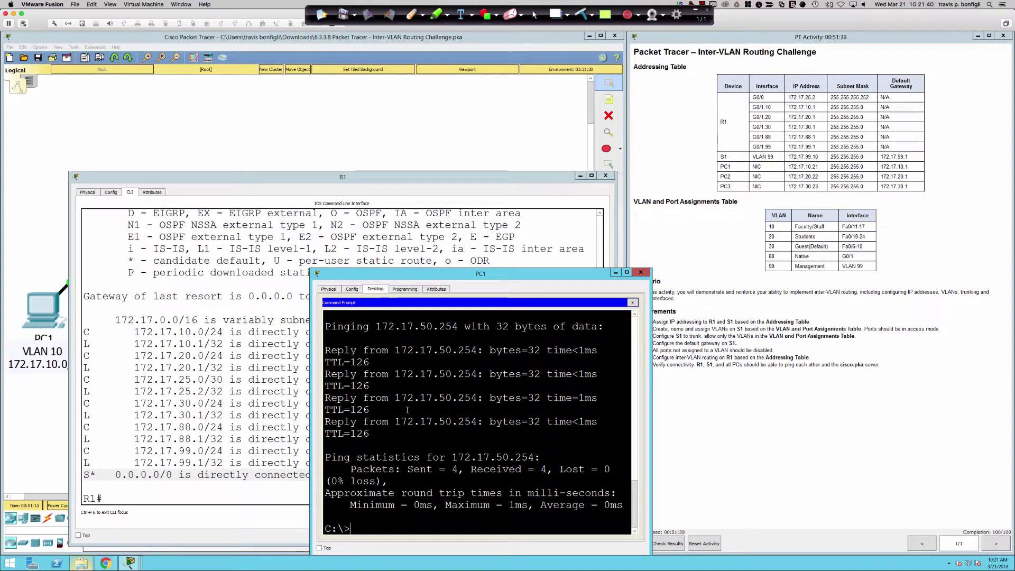
{"action": "left_click", "coordinate": [232, 290]}
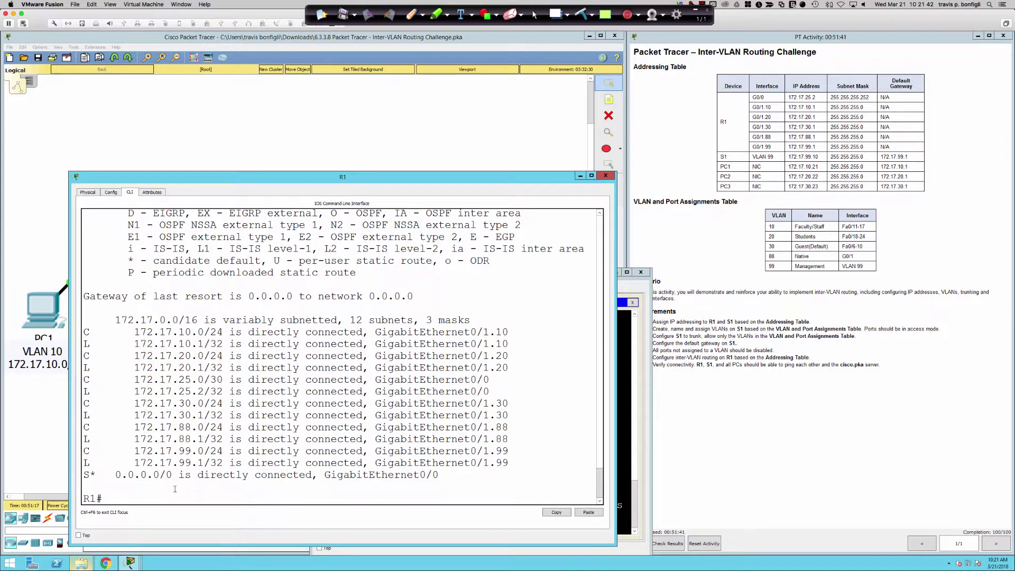
{"action": "left_click_drag", "start_coordinate": [96, 475], "coordinate": [420, 475]}
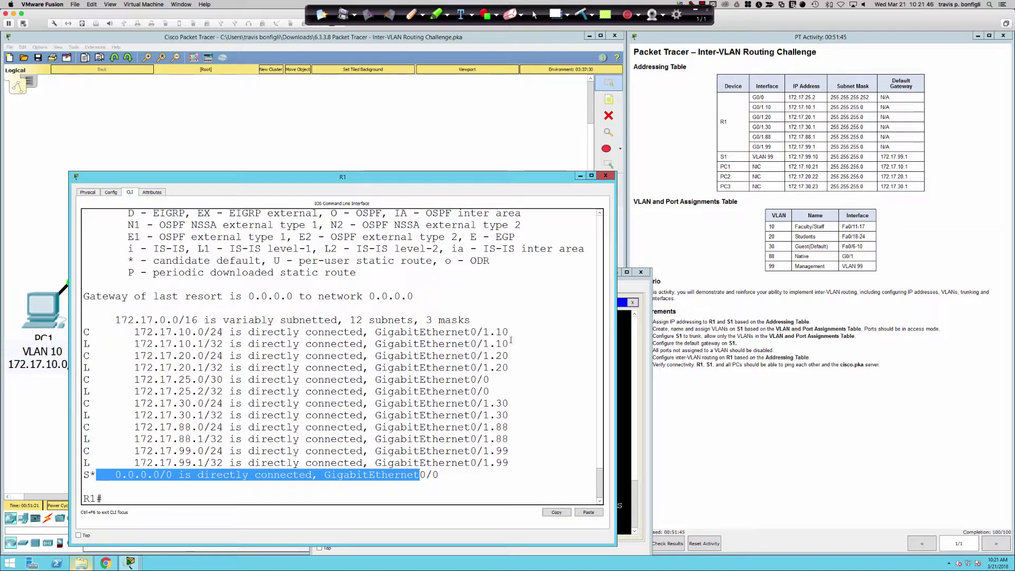
{"action": "left_click", "coordinate": [629, 402]}
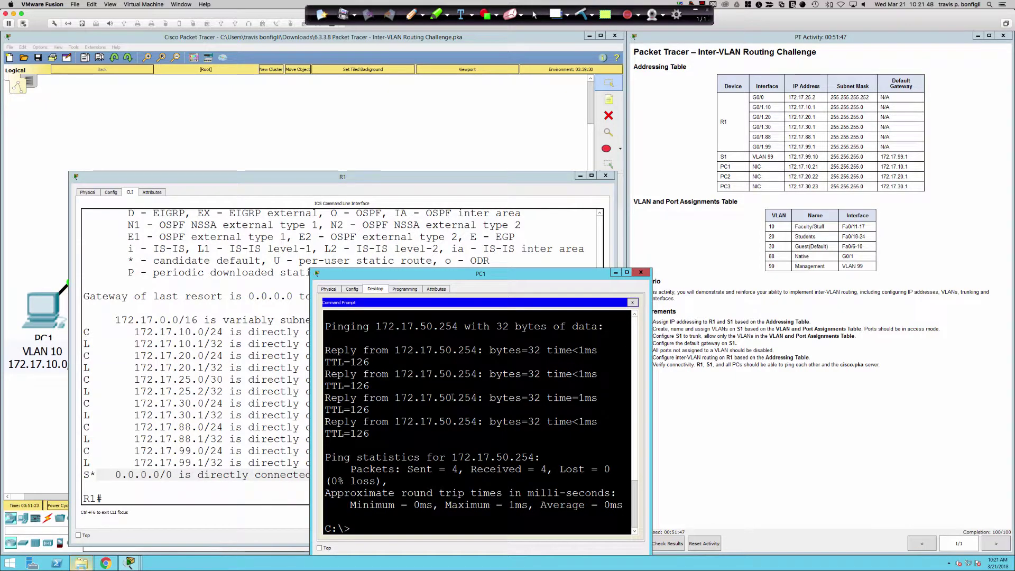
{"action": "left_click", "coordinate": [32, 413]}
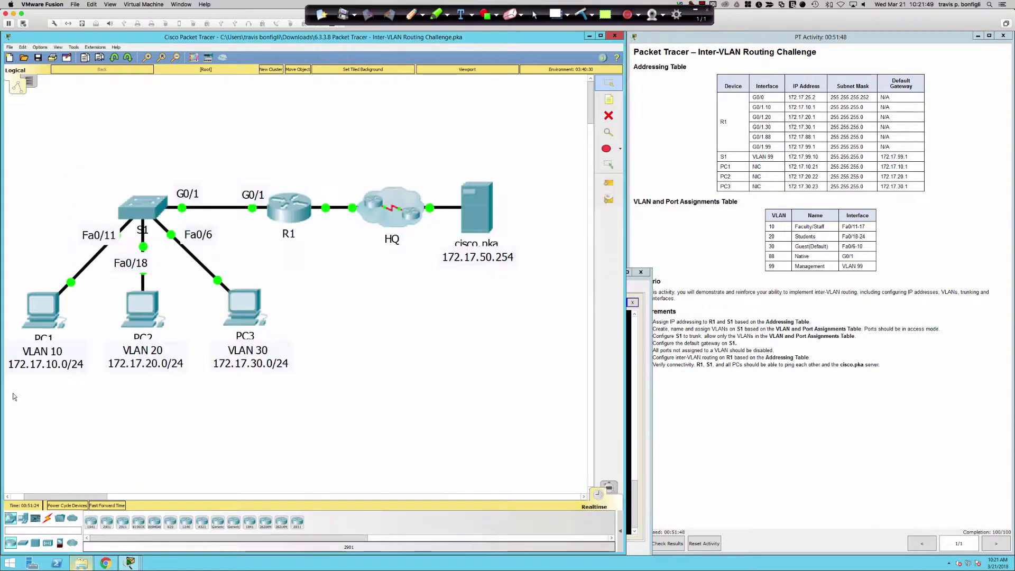
Step: Ping the cisco.pka server at 172.17.50.254 from PC2's command prompt
{"action": "left_click", "coordinate": [135, 319]}
{"action": "left_click", "coordinate": [402, 164]}
{"action": "left_click", "coordinate": [566, 195]}
{"action": "left_click_drag", "start_coordinate": [553, 150], "coordinate": [548, 268]}
{"action": "type", "text": "ping 1"}
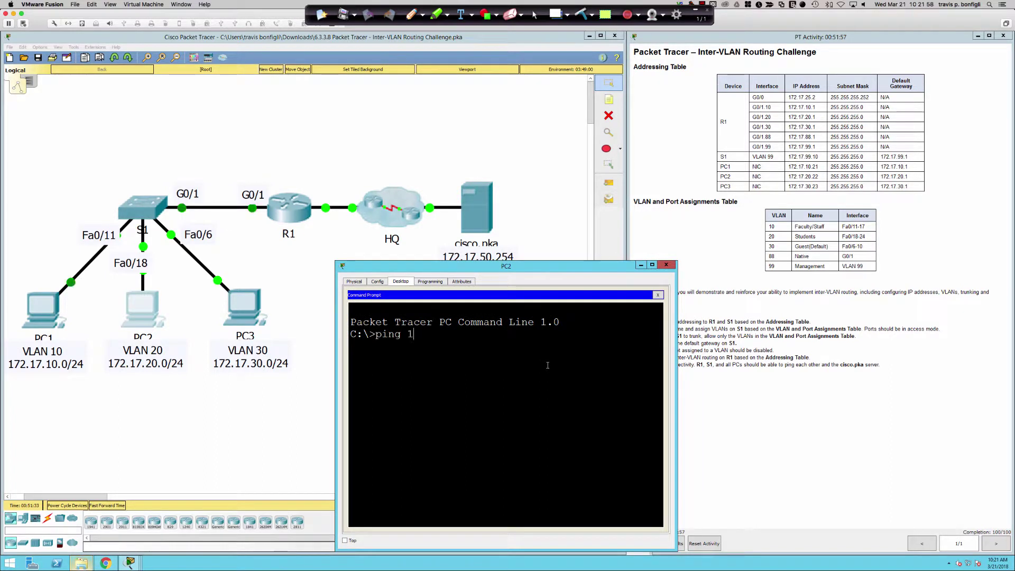
{"action": "type", "text": "72.17"}
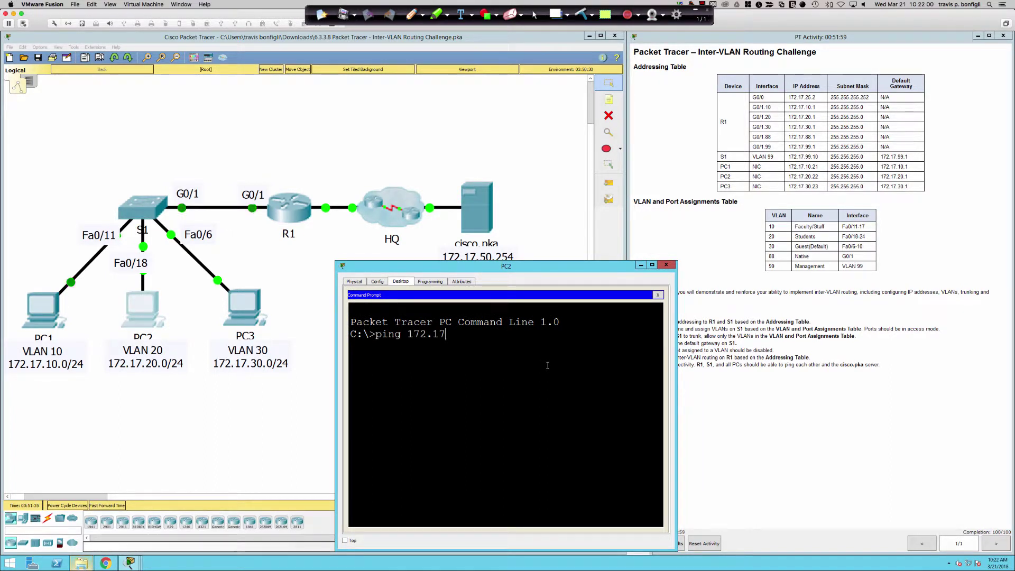
{"action": "type", "text": ".50.254"}
{"action": "key", "text": "Return"}
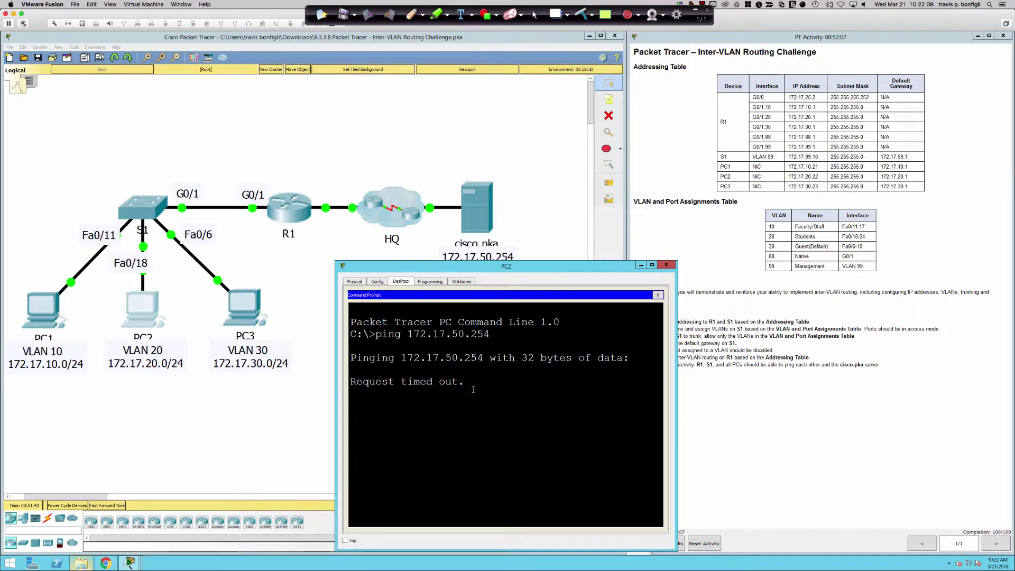
Step: Open PC3's device window and move it down and left
{"action": "left_click", "coordinate": [37, 312]}
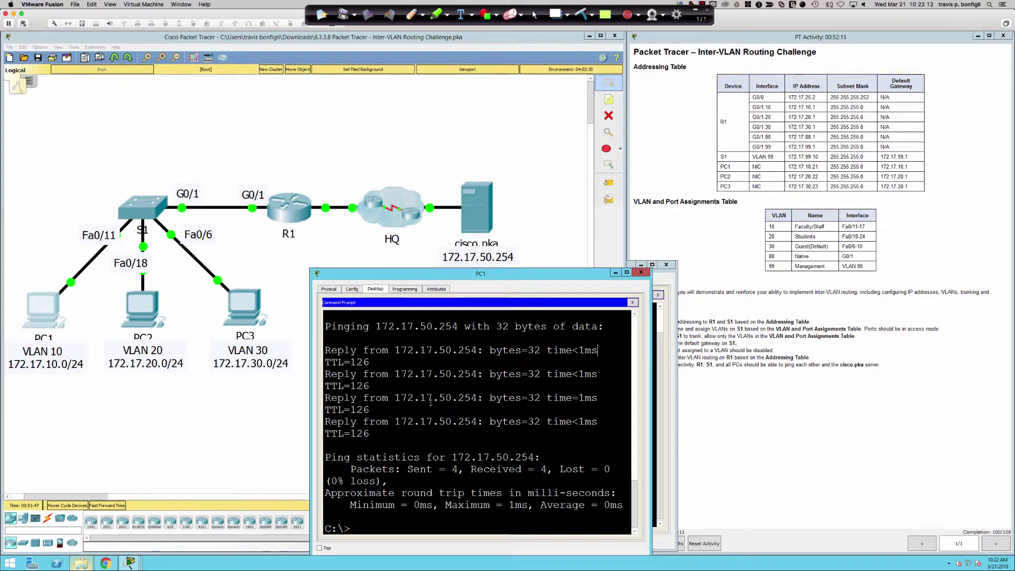
{"action": "left_click", "coordinate": [250, 312]}
{"action": "left_click_drag", "start_coordinate": [503, 152], "coordinate": [493, 271]}
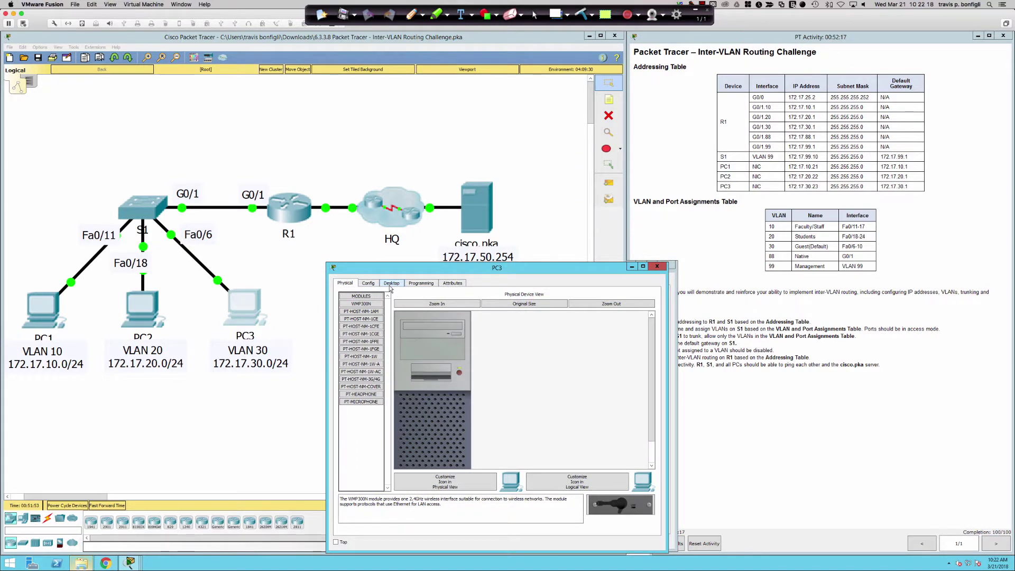
Step: Ping 172.17.50.254 from PC3's command prompt, getting 3 of 4 replies
{"action": "left_click", "coordinate": [392, 283]}
{"action": "left_click", "coordinate": [534, 311]}
{"action": "type", "text": "ping 172.17"}
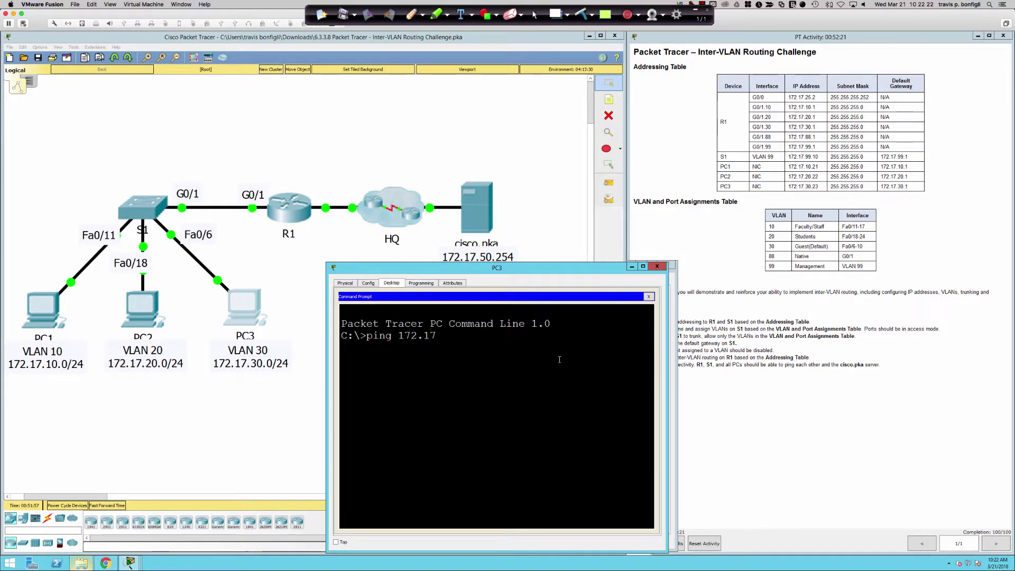
{"action": "type", "text": ".50.254"}
{"action": "key", "text": "Return"}
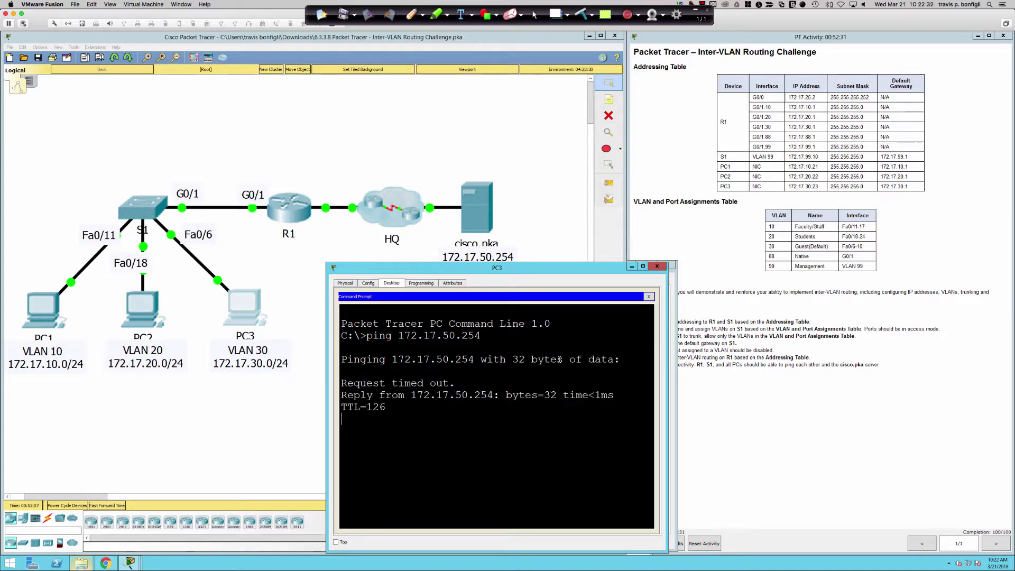
{"action": "left_click", "coordinate": [835, 370]}
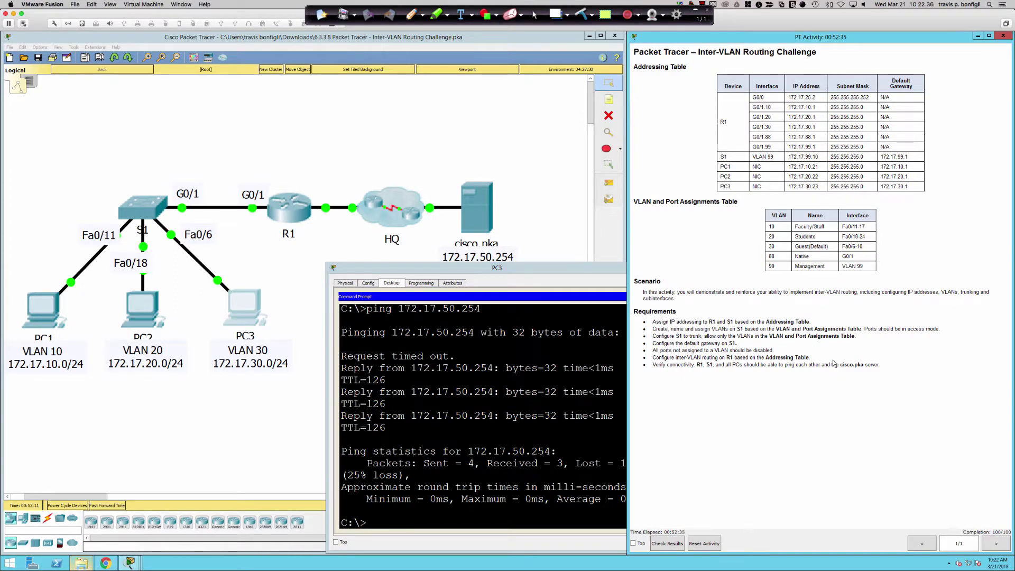